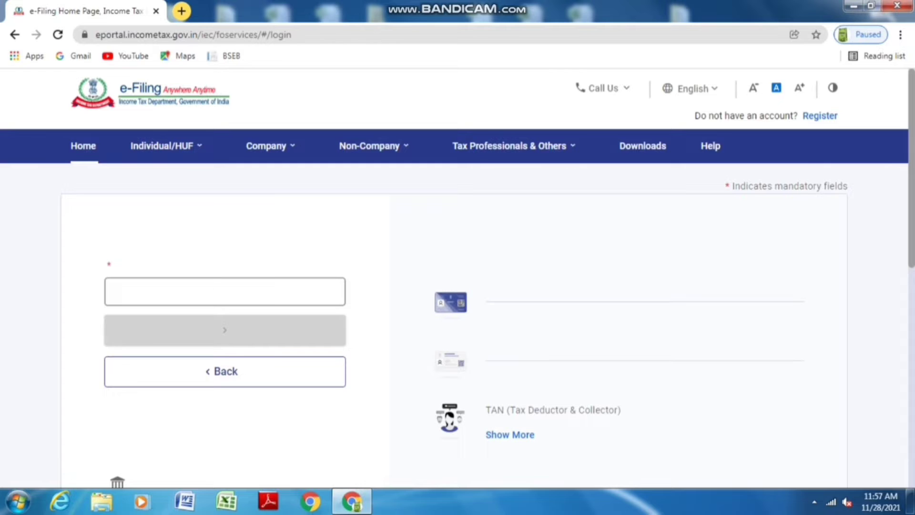
Enter the taxpayer's PAN as the user ID and continue to the password step
click(224, 291)
text(FBA)
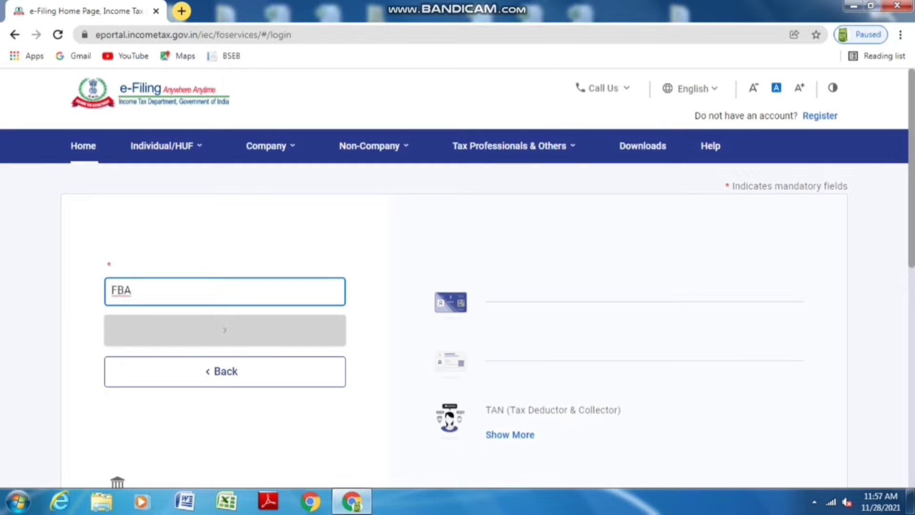
key(BackSpace)
key(BackSpace)
key(BackSpace)
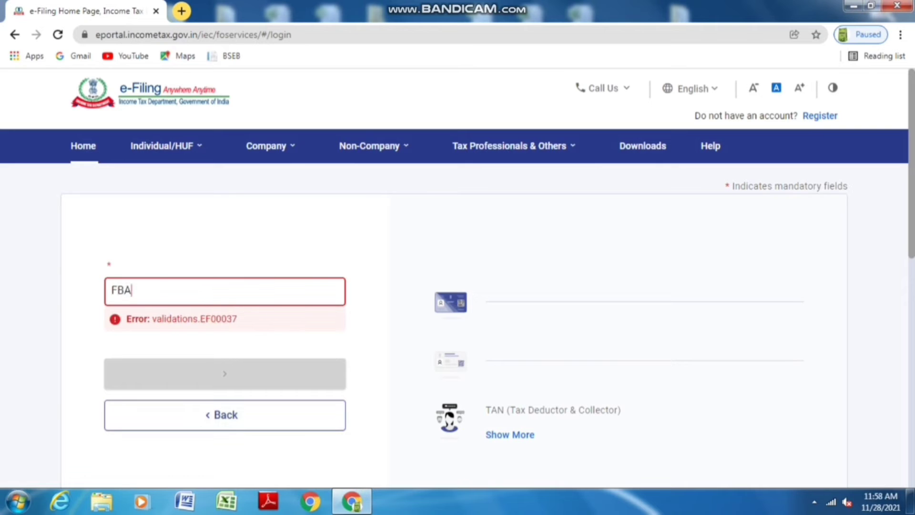
key(Return)
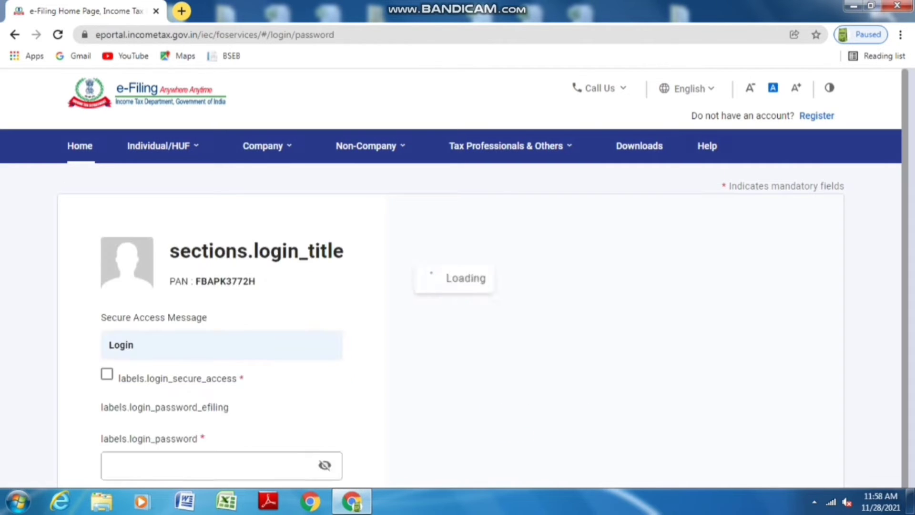
Confirm the secure access message and log in with the account password
scroll(458, 310, down, 1)
click(111, 306)
click(214, 393)
text(***)
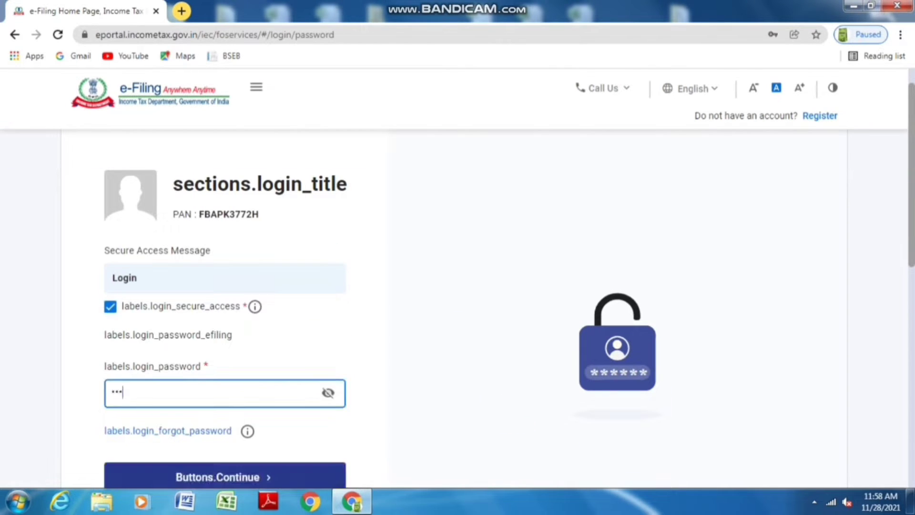
scroll(458, 276, down, 2)
key(Return)
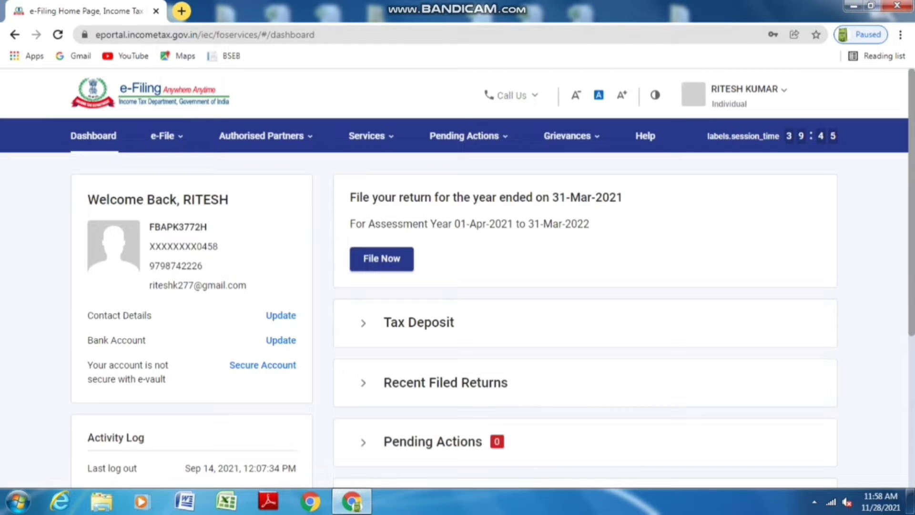
Open View Form 26AS from the e-File Income Tax Returns menu and confirm redirection to TRACES
scroll(458, 296, down, 2)
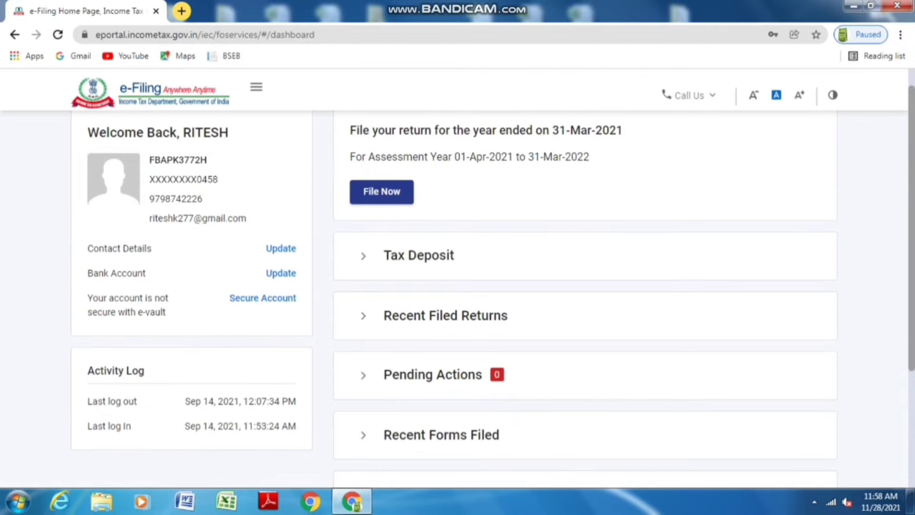
scroll(491, 276, up, 2)
click(167, 136)
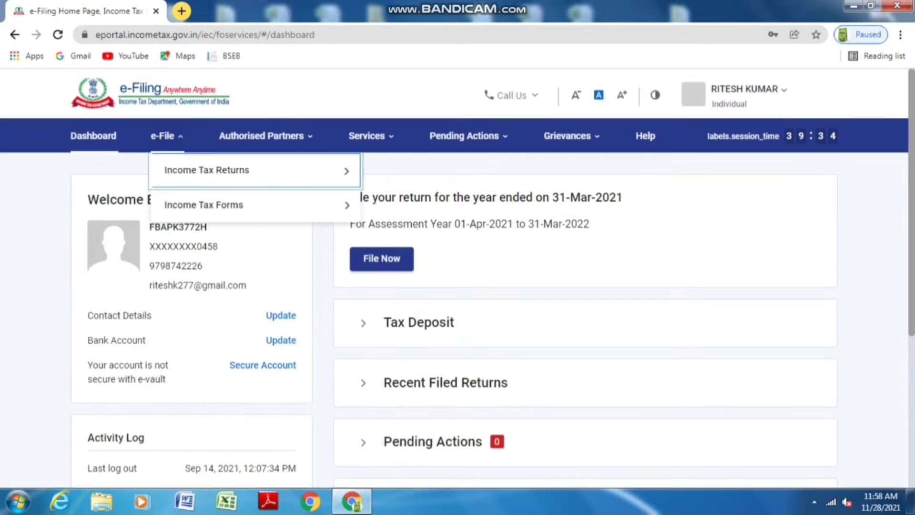
mouse_move(252, 170)
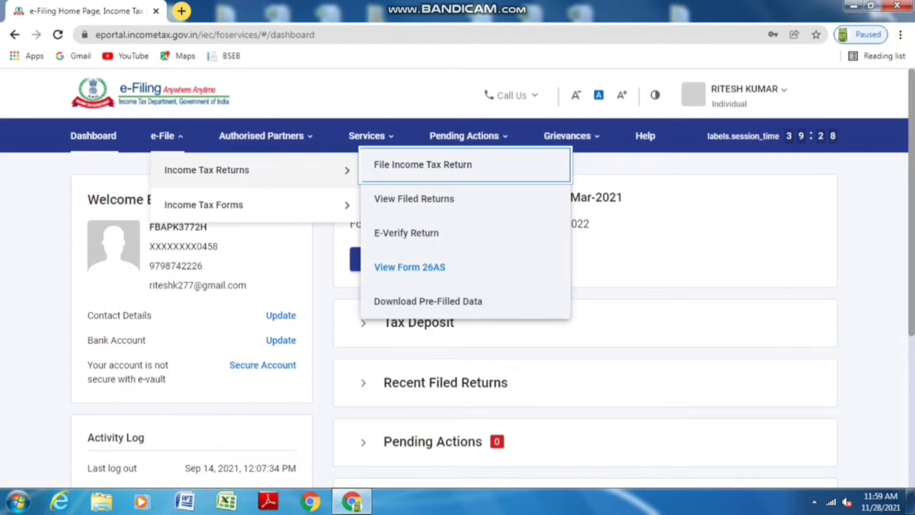
click(409, 267)
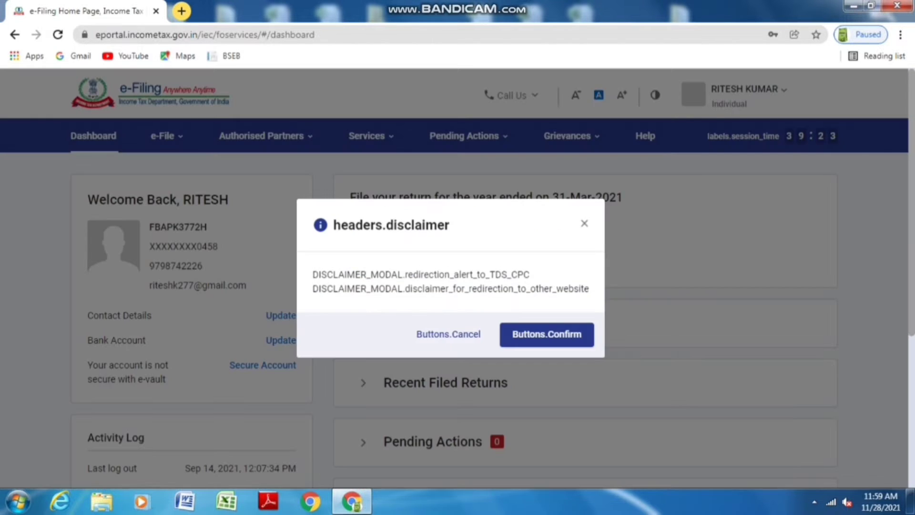
click(547, 334)
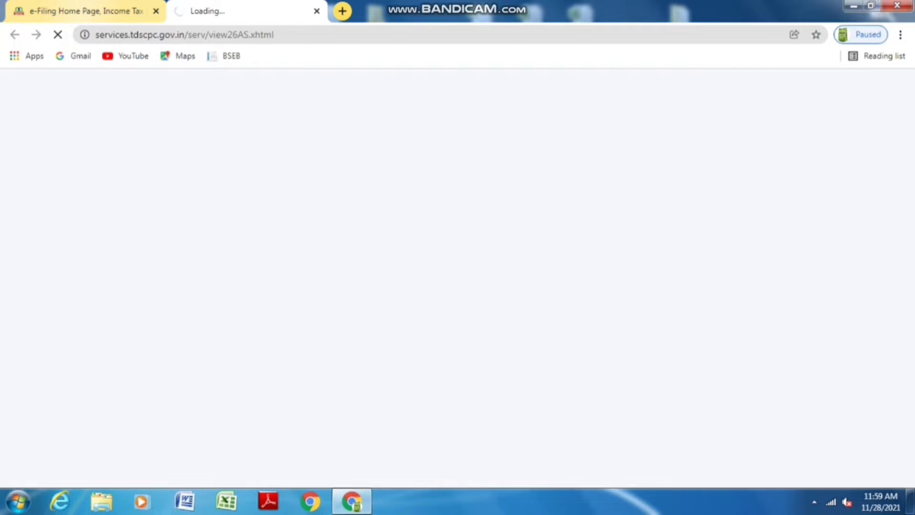
On the dashboard tab, start filing the AY 2021-22 return, then return to TRACES
click(81, 10)
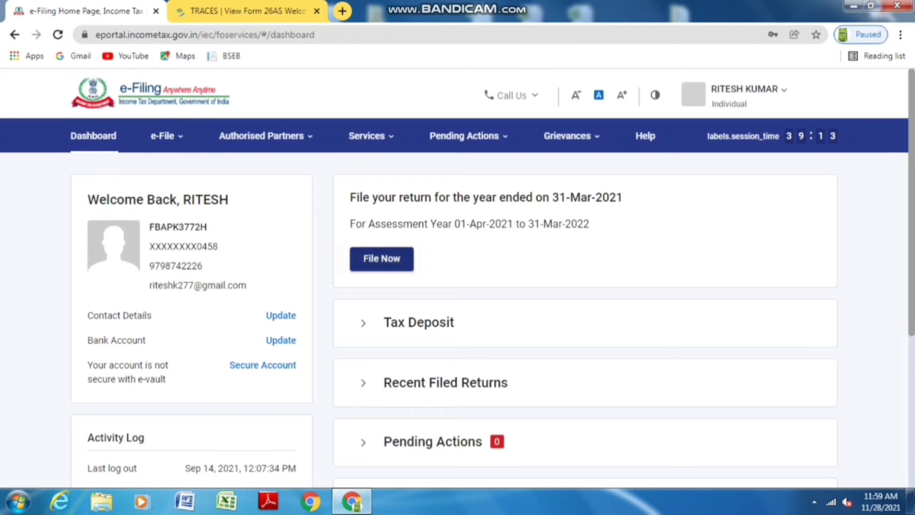
click(381, 258)
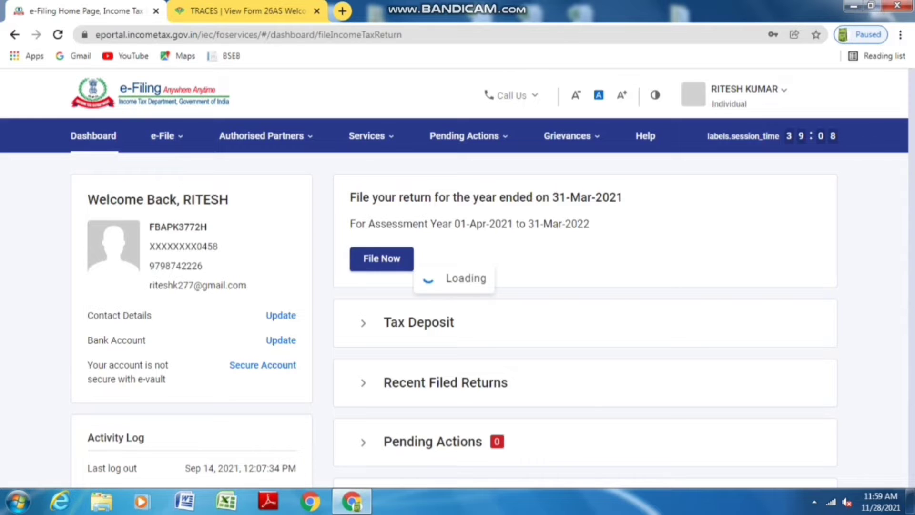
key(ctrl+Tab)
Accept the Form 16/16A usage terms, proceed, and open View Tax Credit (Form 26AS)
click(228, 283)
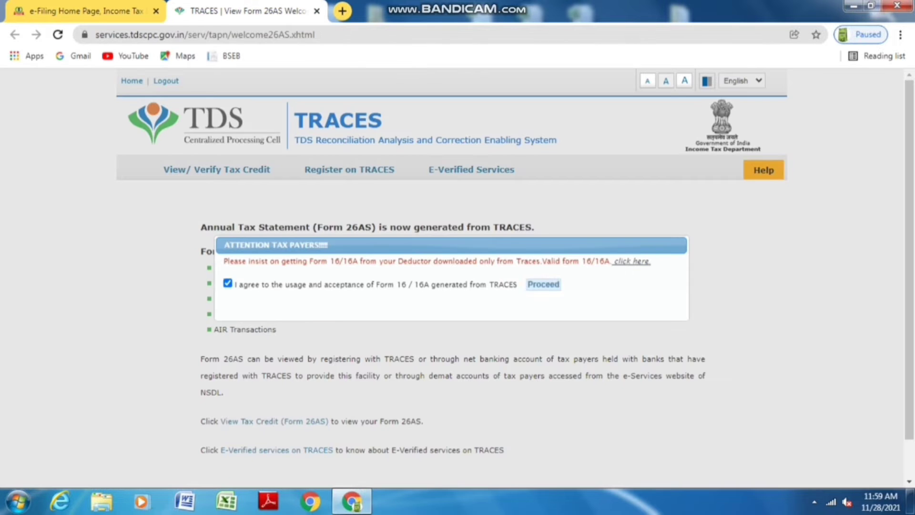
click(544, 284)
scroll(543, 284, down, 1)
click(274, 378)
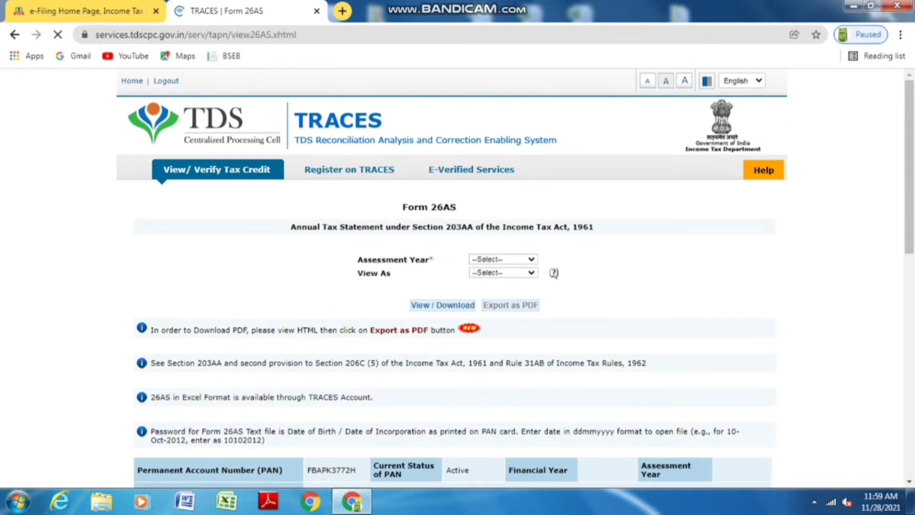
View Form 26AS for assessment year 2021-22 as HTML, then go back to the e-Filing tab
click(504, 259)
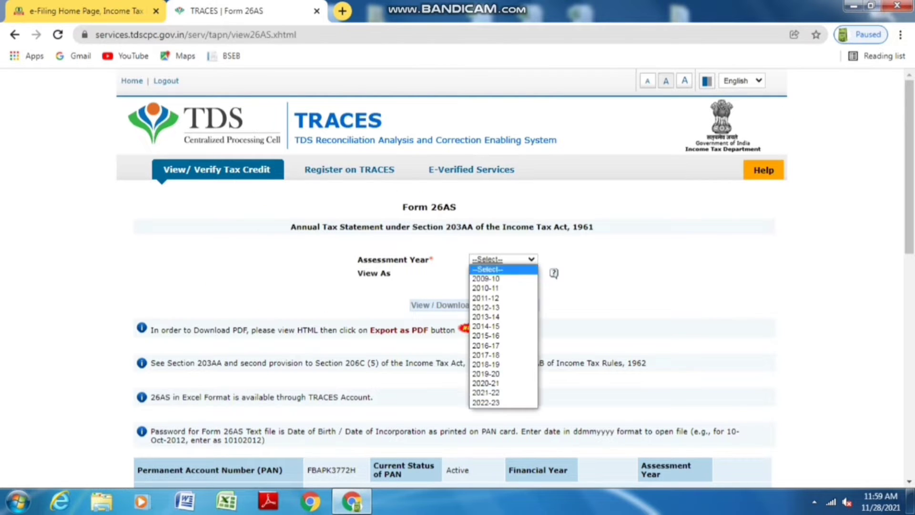
click(490, 393)
click(504, 272)
click(491, 292)
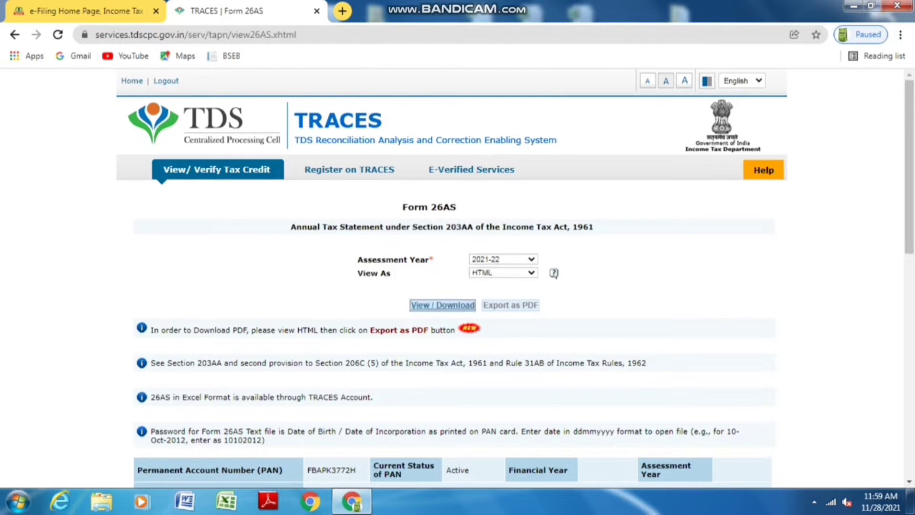
click(443, 305)
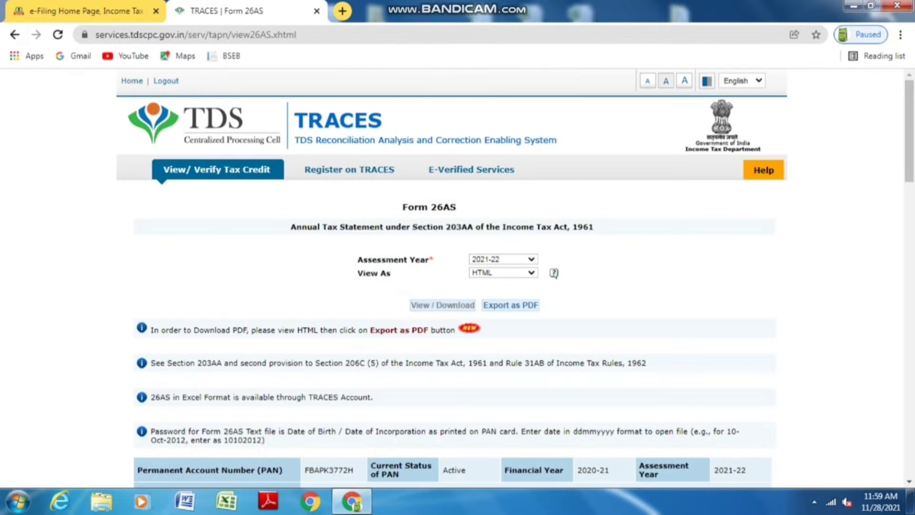
scroll(556, 273, down, 15)
scroll(452, 277, down, 5)
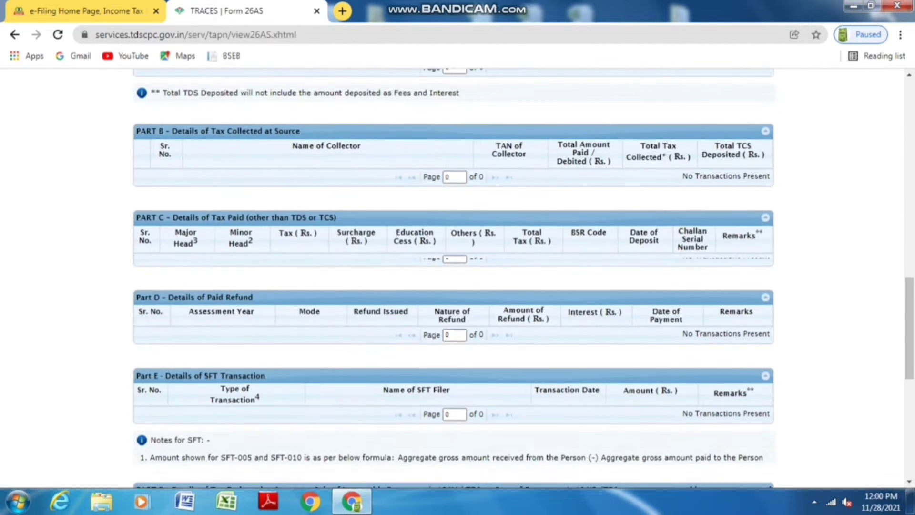
scroll(453, 276, up, 20)
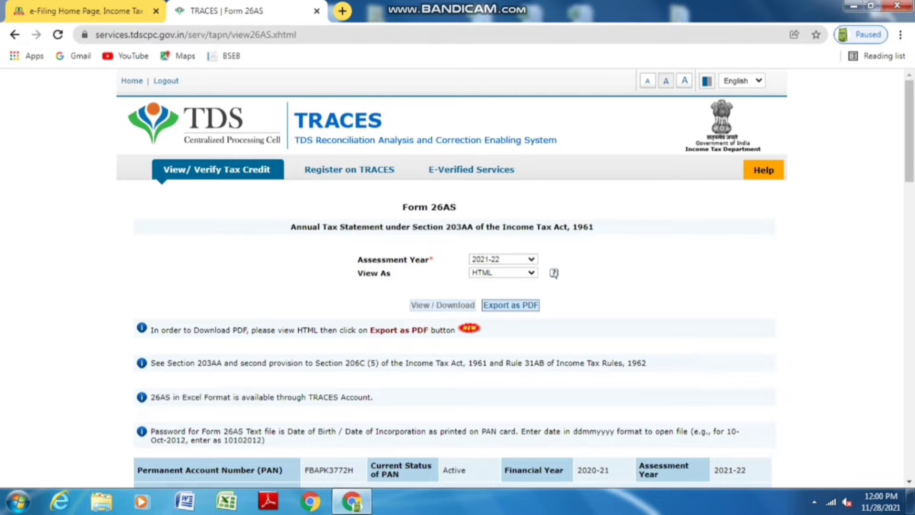
click(86, 11)
Choose assessment year 2021-22 with Online filing mode and continue to the filing options
click(200, 289)
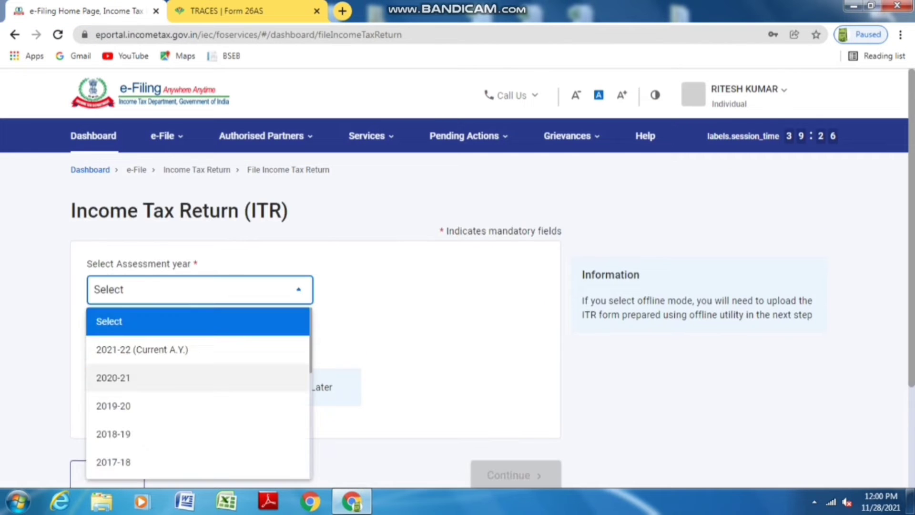
click(200, 348)
click(93, 345)
scroll(314, 286, down, 3)
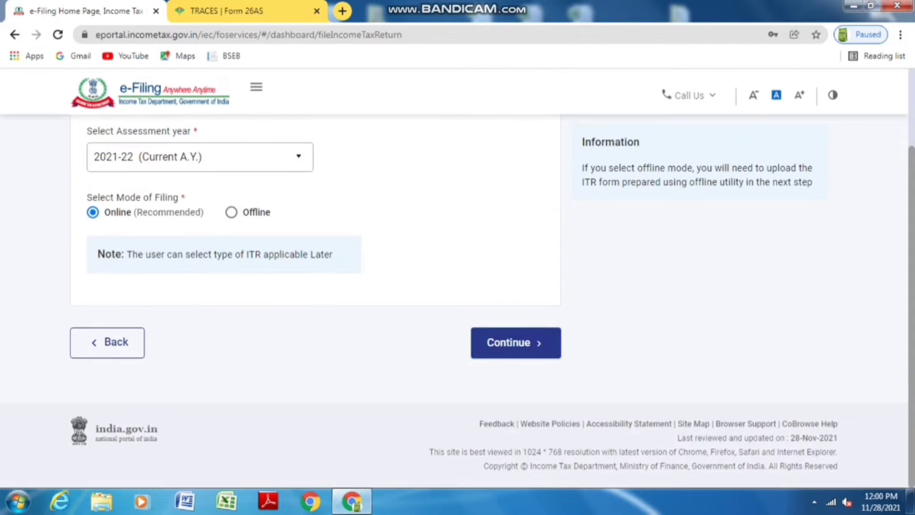
click(511, 341)
scroll(469, 305, up, 2)
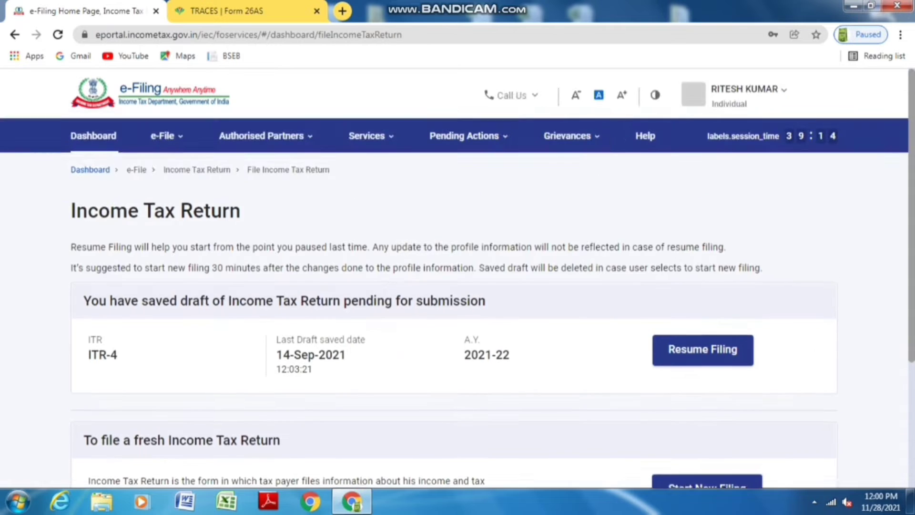
scroll(469, 305, down, 1)
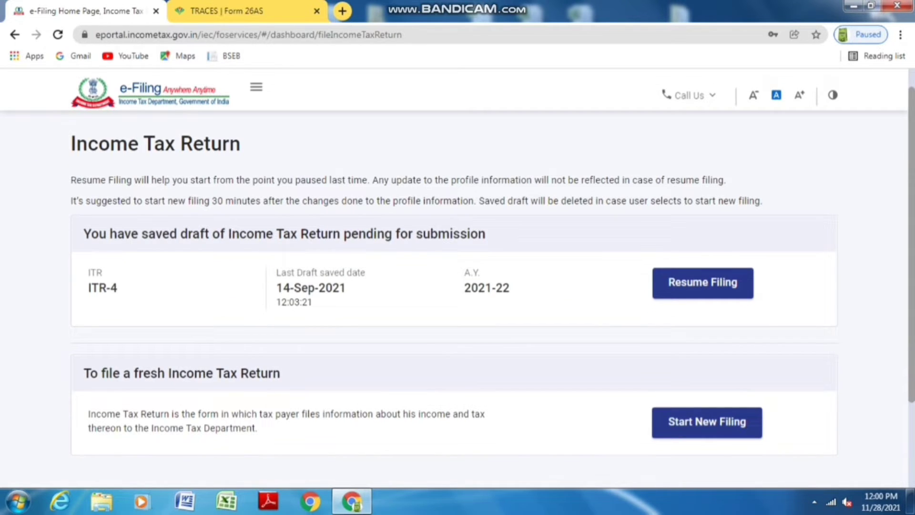
click(624, 110)
scroll(454, 286, down, 1)
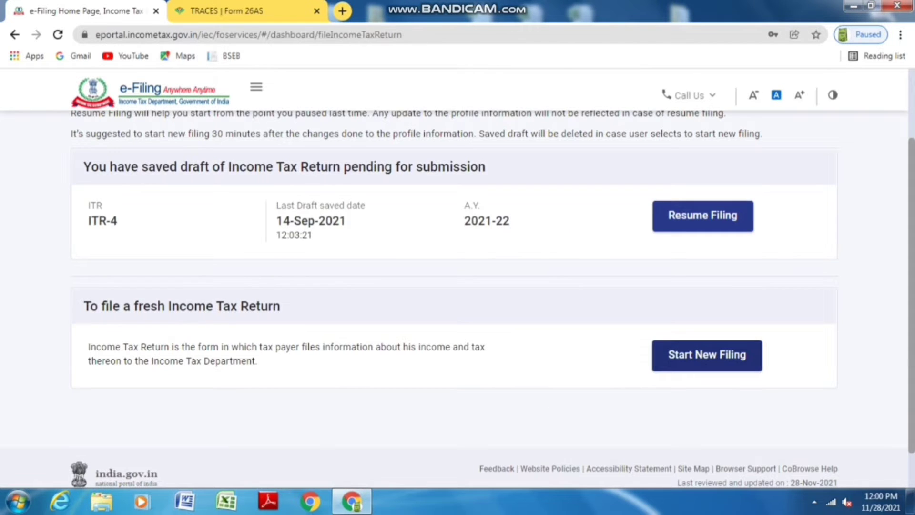
Start a new filing as an Individual and choose the ITR-4 form
click(706, 355)
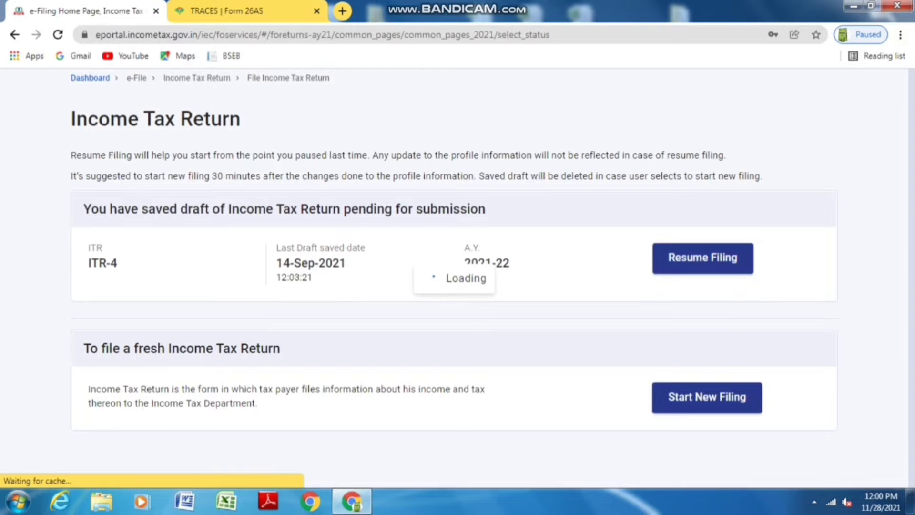
click(592, 316)
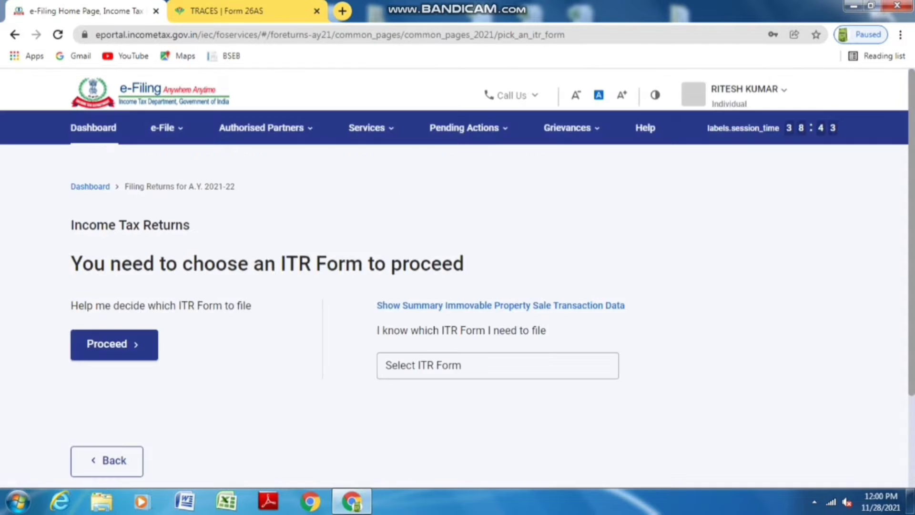
scroll(421, 257, down, 2)
click(422, 251)
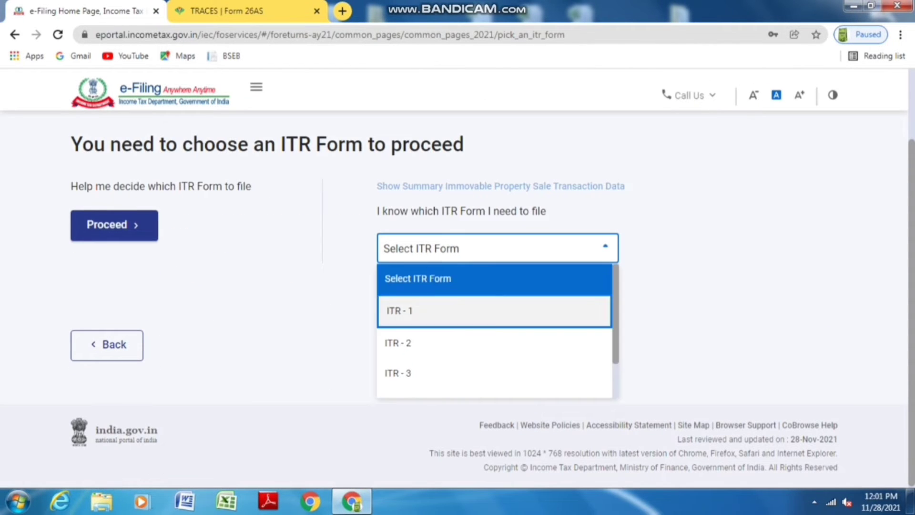
scroll(422, 363, down, 2)
scroll(422, 331, up, 1)
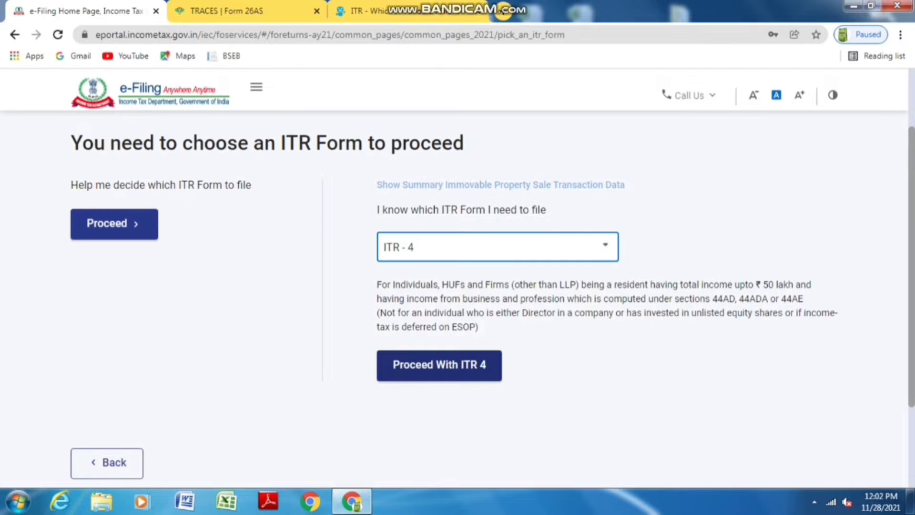
click(439, 364)
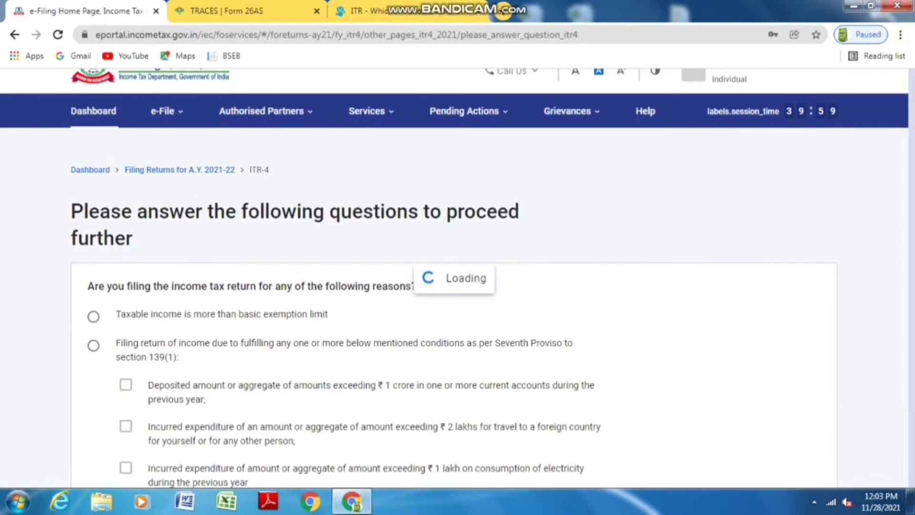
Answer 'Taxable income is more than basic exemption limit', continue, and dismiss the pre-filled notice
click(94, 342)
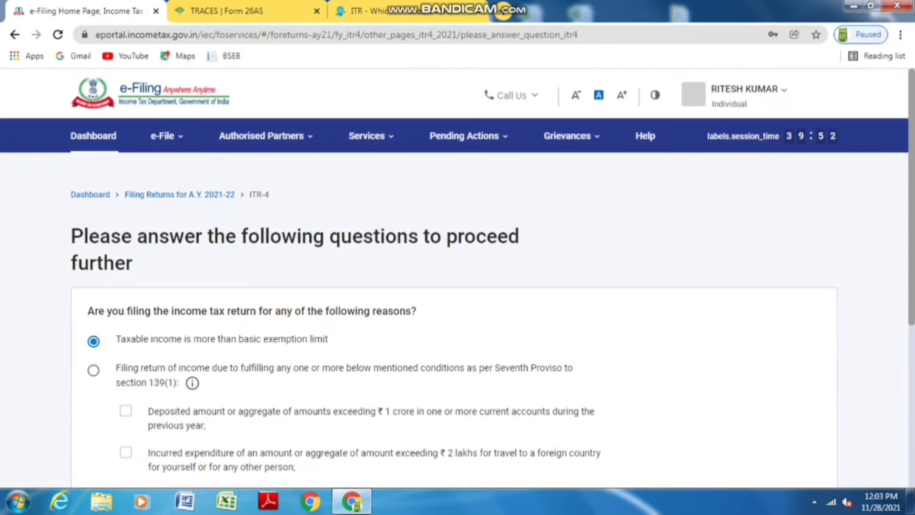
scroll(454, 305, down, 6)
scroll(781, 344, up, 3)
scroll(784, 409, down, 2)
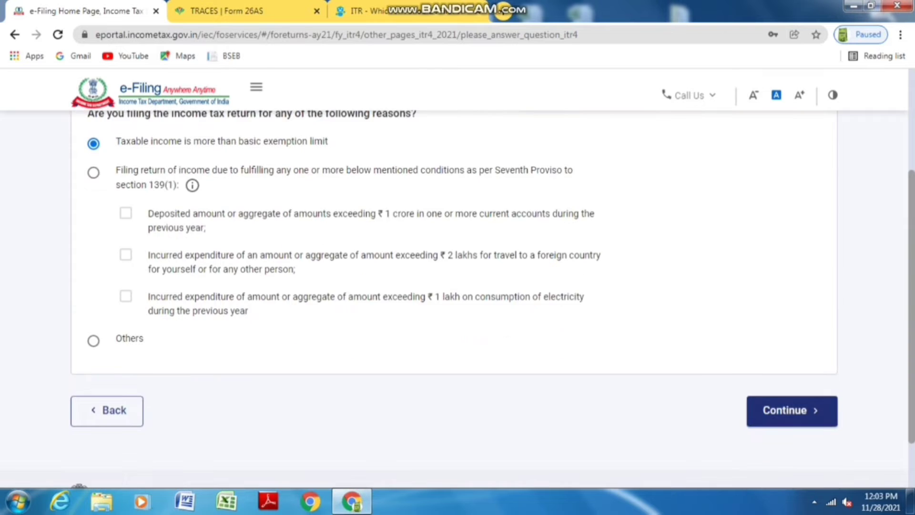
click(784, 408)
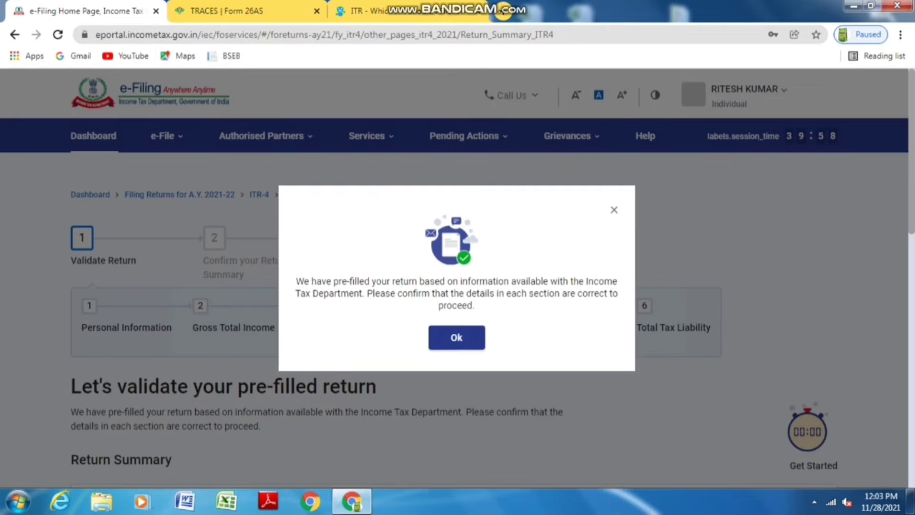
click(453, 337)
Open the Personal Information section for verification
scroll(453, 286, down, 5)
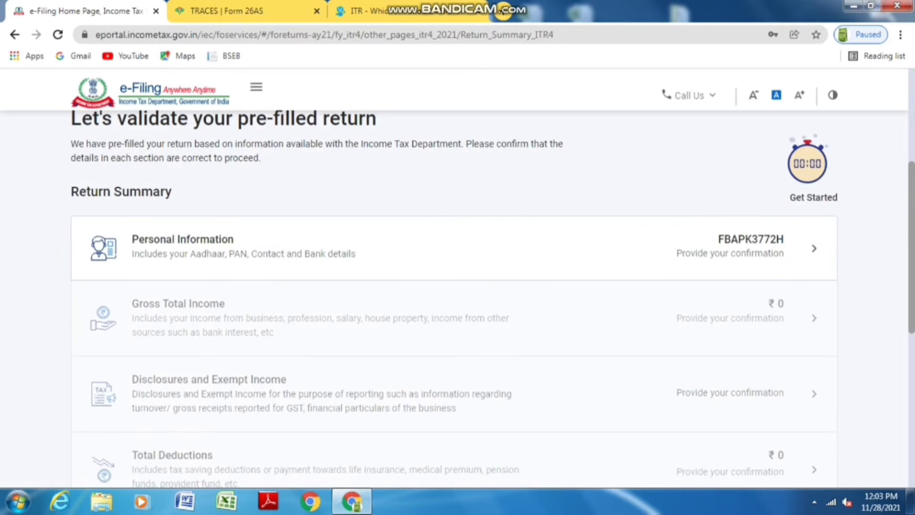
scroll(454, 285, down, 4)
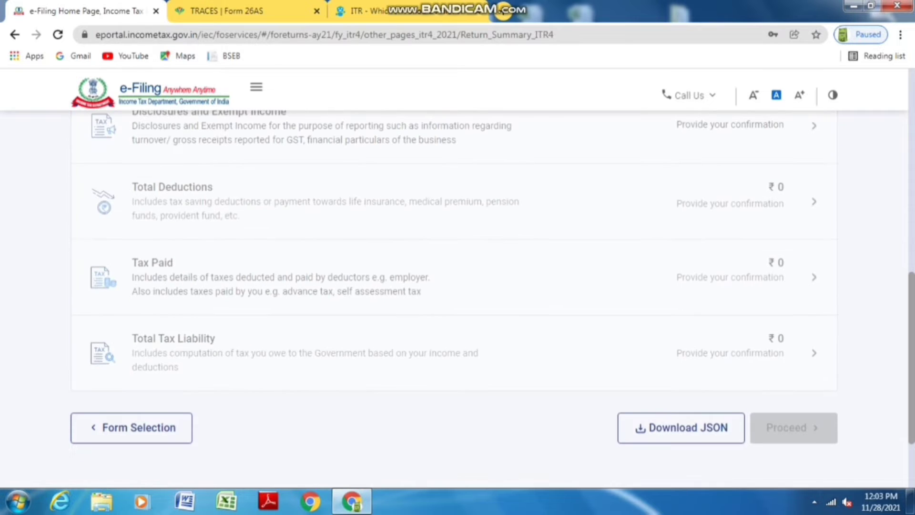
scroll(453, 300, up, 5)
click(814, 315)
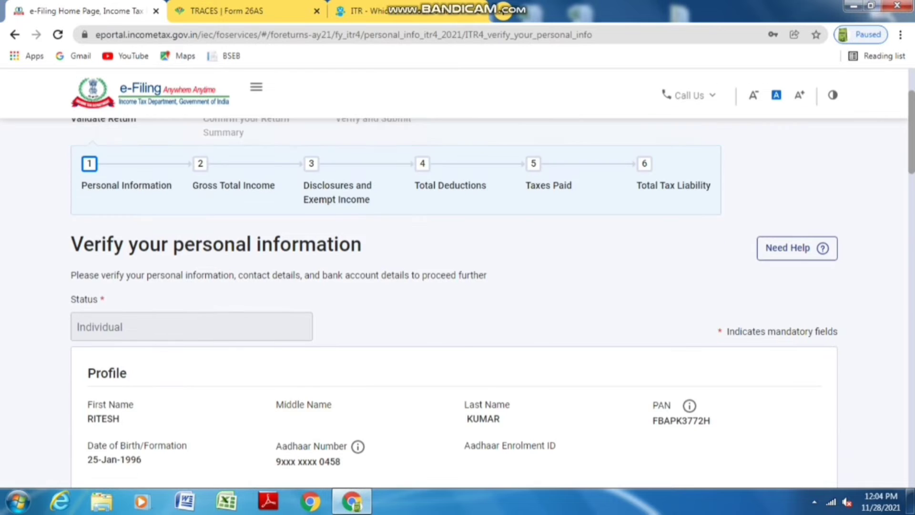
Set the nature of employment to Others
scroll(453, 286, down, 3)
scroll(453, 286, down, 20)
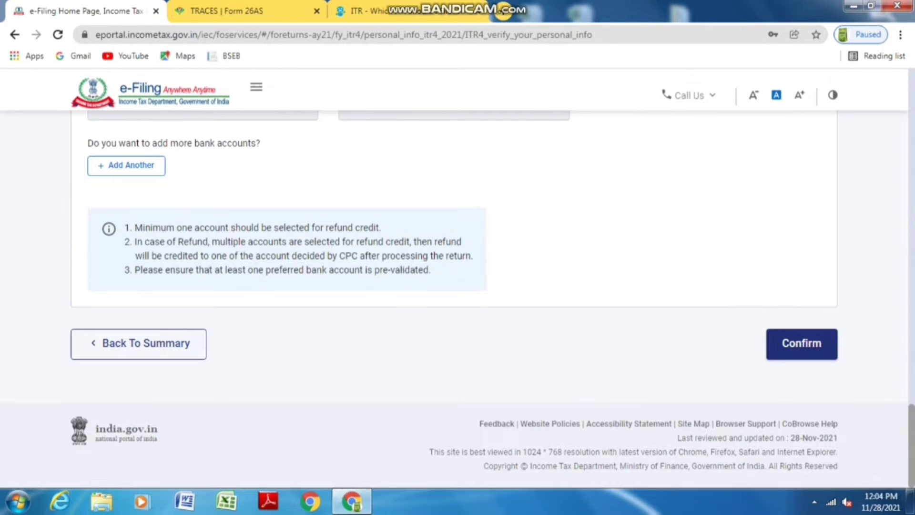
click(802, 343)
click(191, 185)
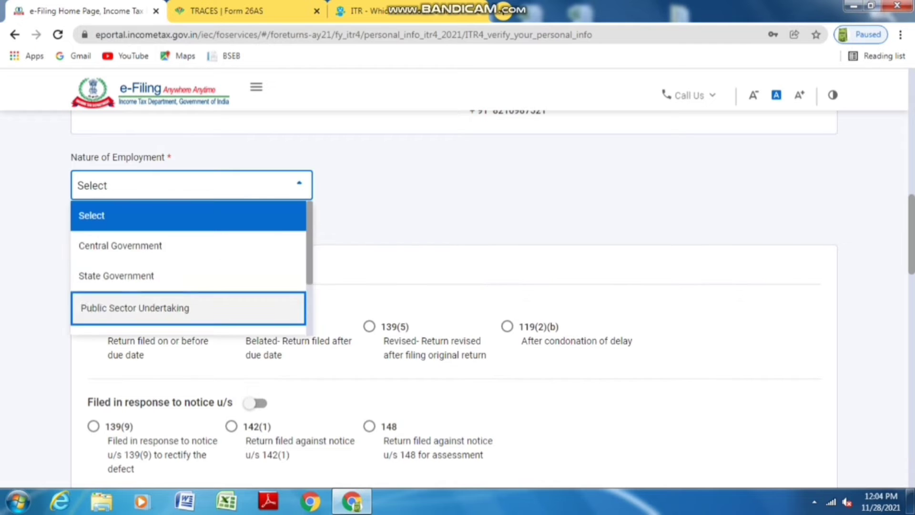
scroll(189, 286, down, 2)
key(Down)
key(Return)
scroll(452, 286, down, 8)
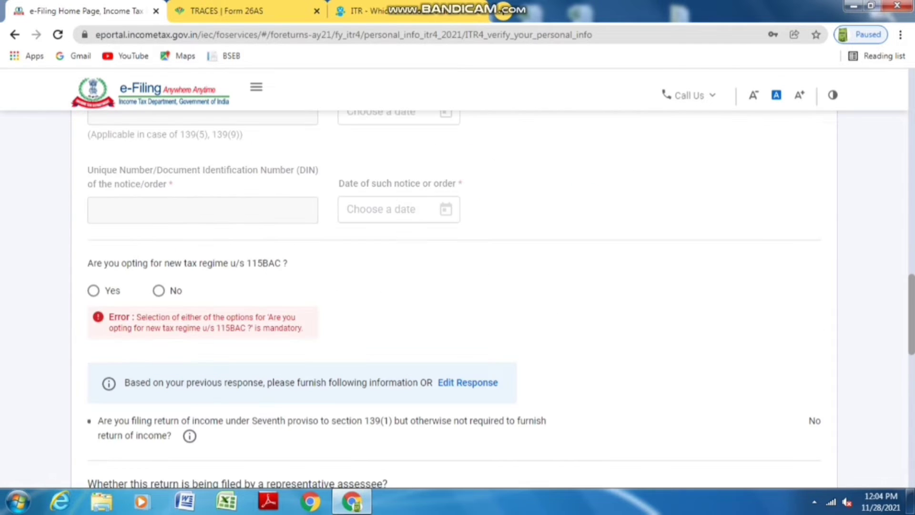
Answer No to the new tax regime u/s 115BAC and to representative assessee
click(158, 290)
scroll(159, 290, down, 4)
scroll(158, 305, down, 1)
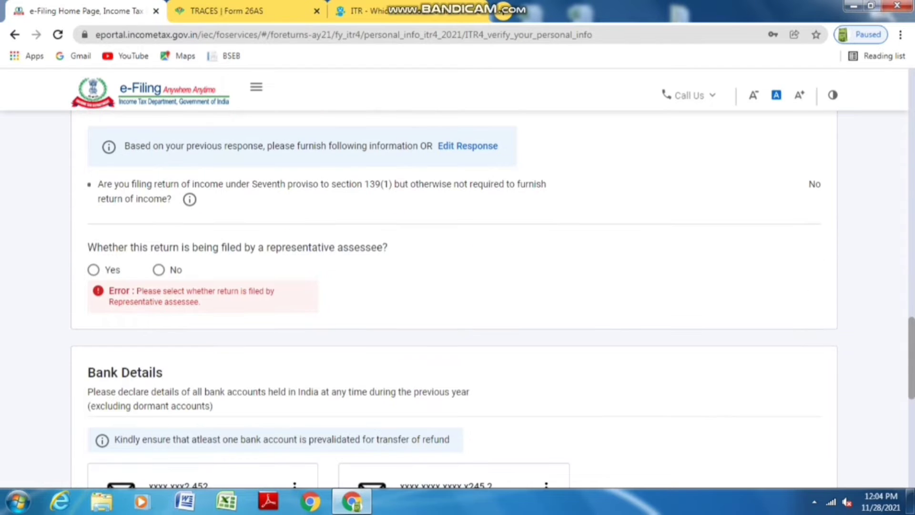
click(158, 269)
scroll(453, 286, down, 10)
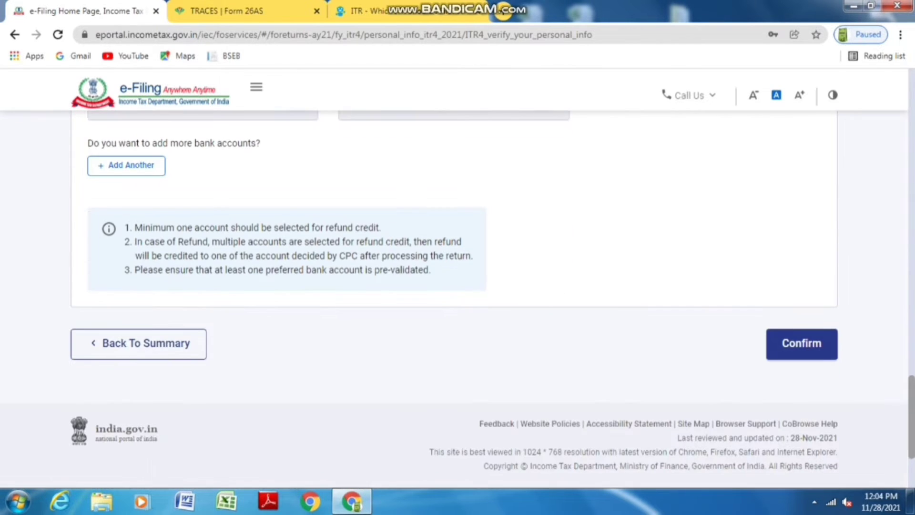
Confirm the personal information and open the Gross Total Income section
click(802, 343)
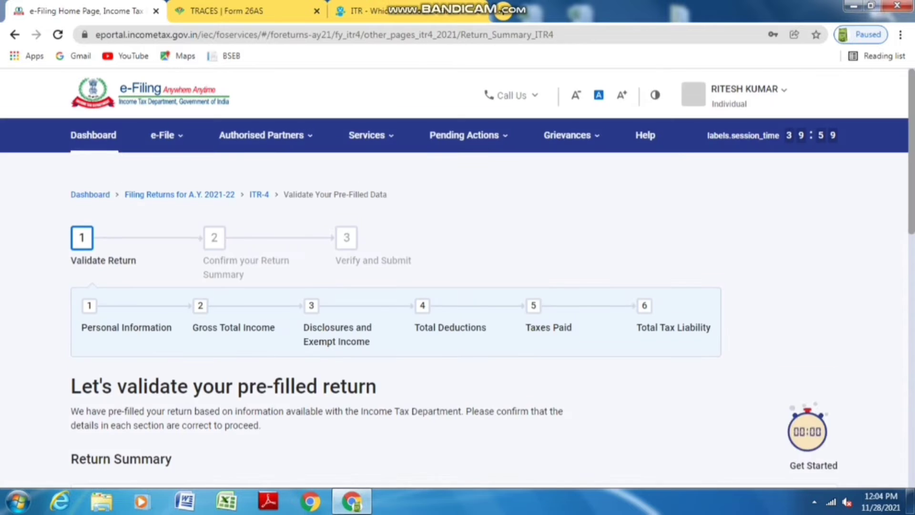
scroll(453, 286, down, 3)
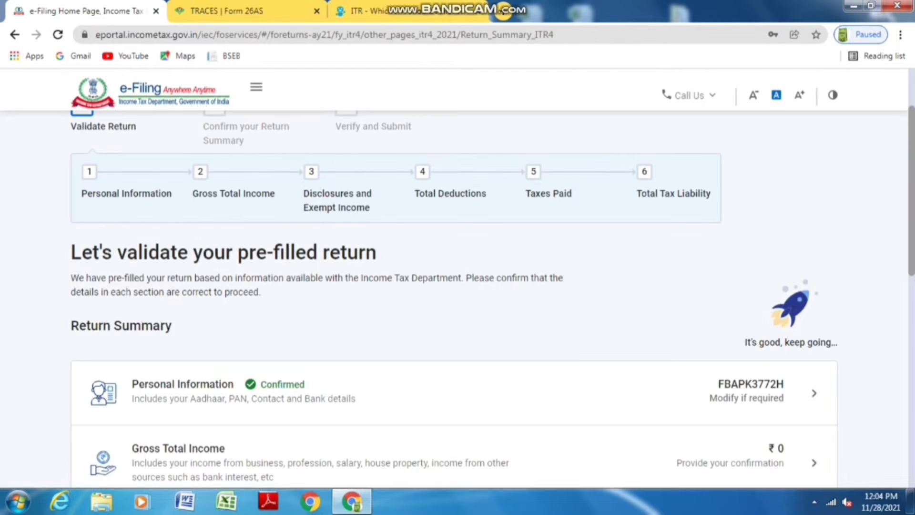
scroll(453, 286, down, 3)
click(814, 329)
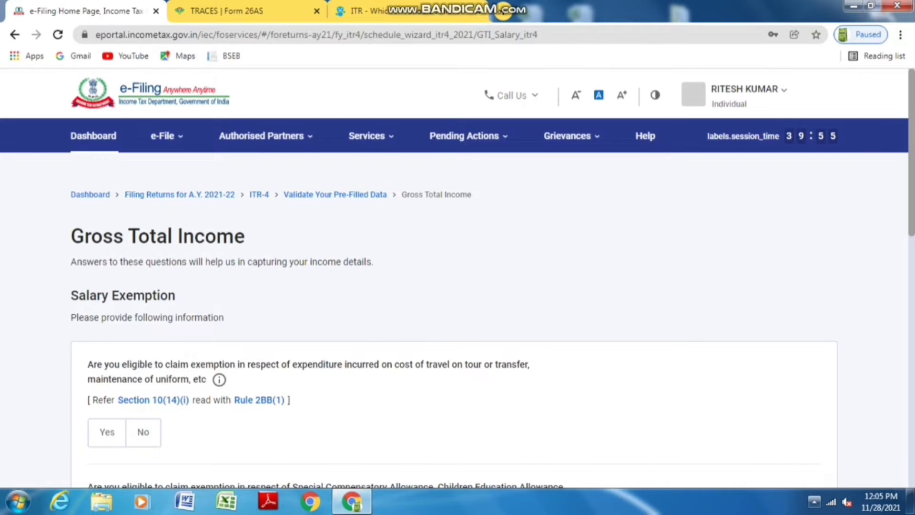
click(814, 502)
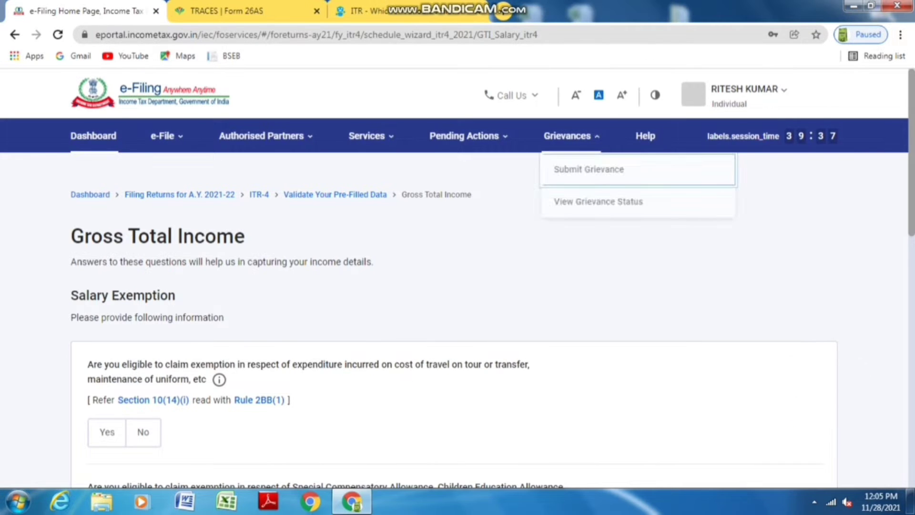
scroll(452, 286, down, 1)
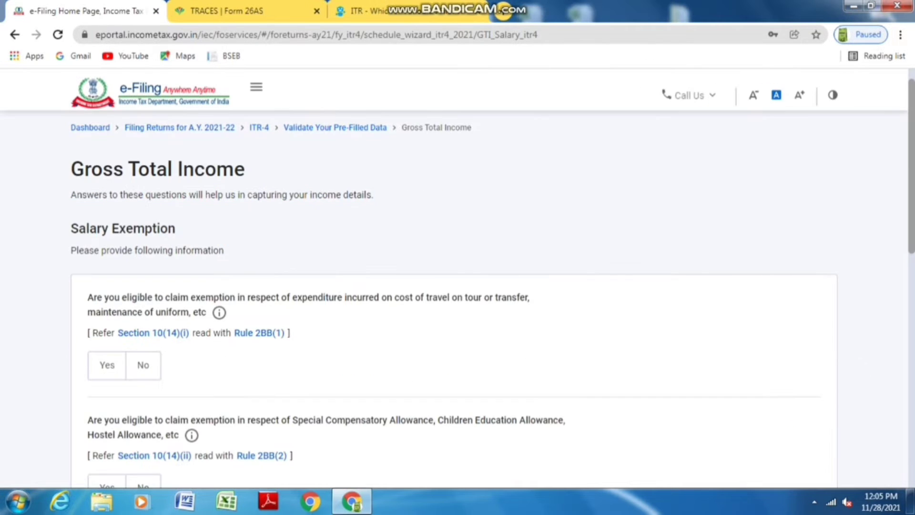
scroll(452, 299, down, 1)
Answer No to travel/uniform, special compensatory, HRA, LTA and other salary exemptions
click(143, 299)
scroll(143, 298, down, 1)
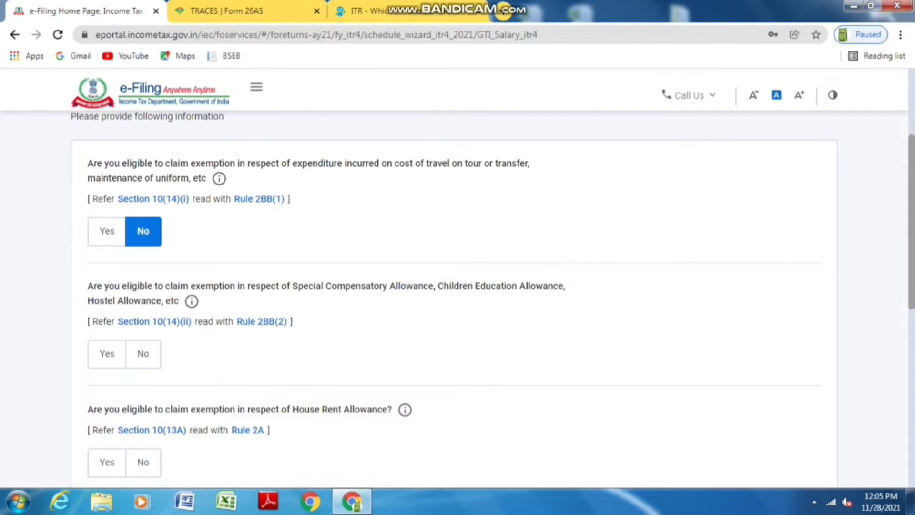
click(142, 353)
scroll(143, 353, down, 1)
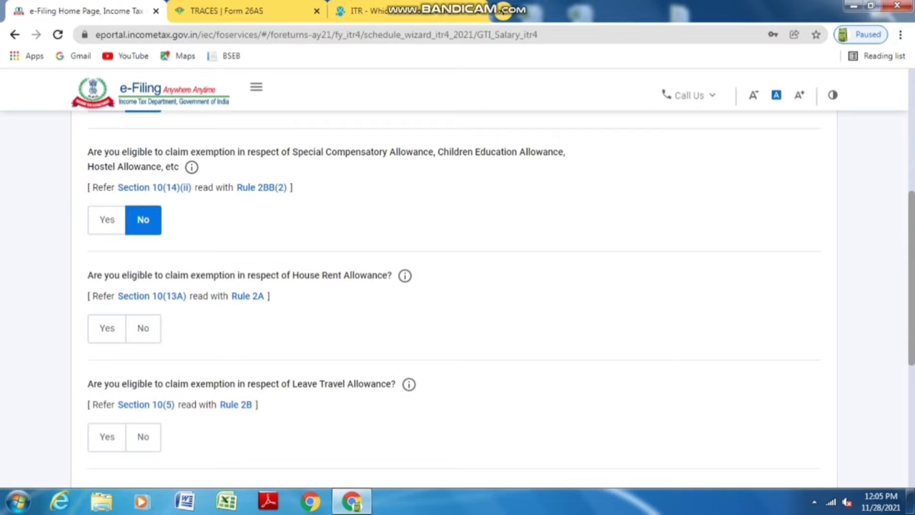
click(143, 328)
scroll(143, 328, down, 2)
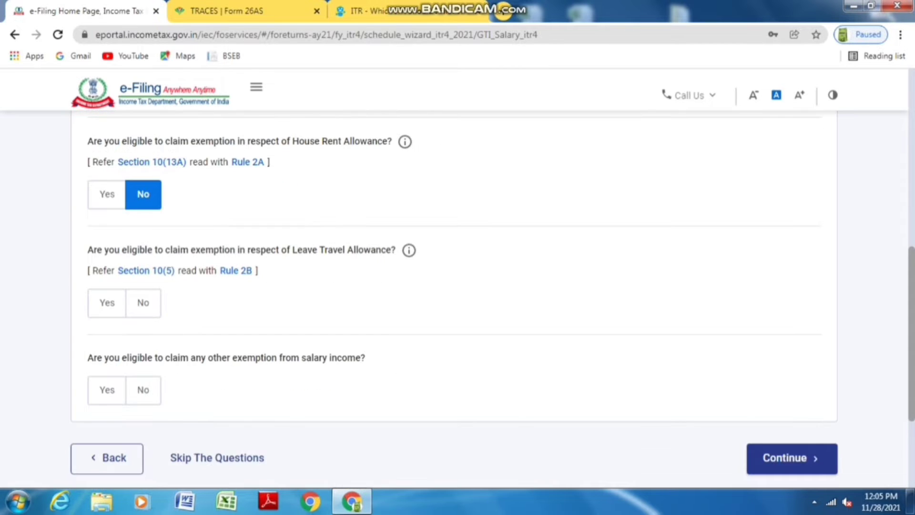
click(143, 303)
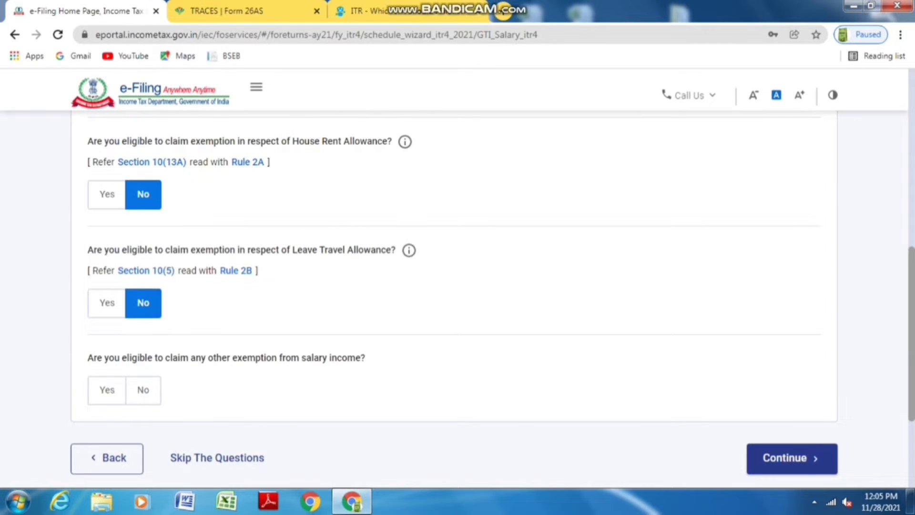
click(142, 390)
scroll(143, 389, down, 3)
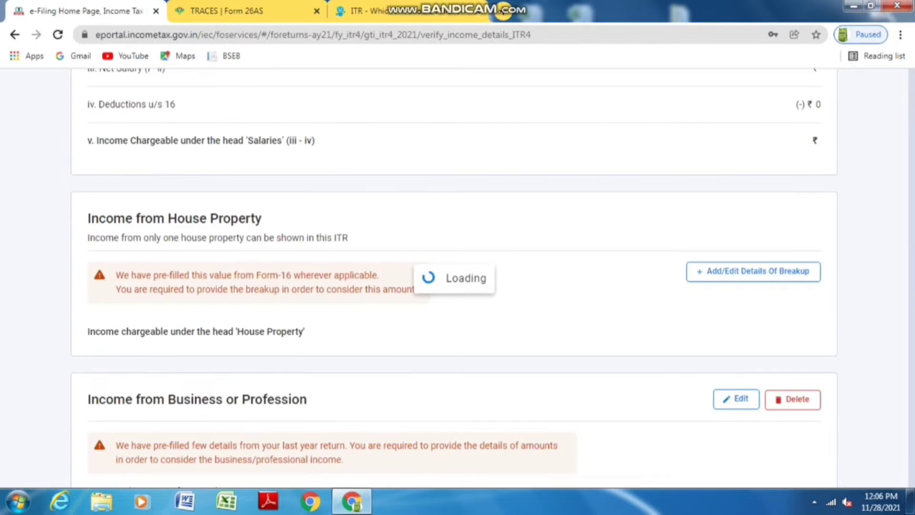
Enter salary u/s 17(1) of 220000 in Income from Salary, giving 1,70,000 chargeable, and save
scroll(454, 319, down, 3)
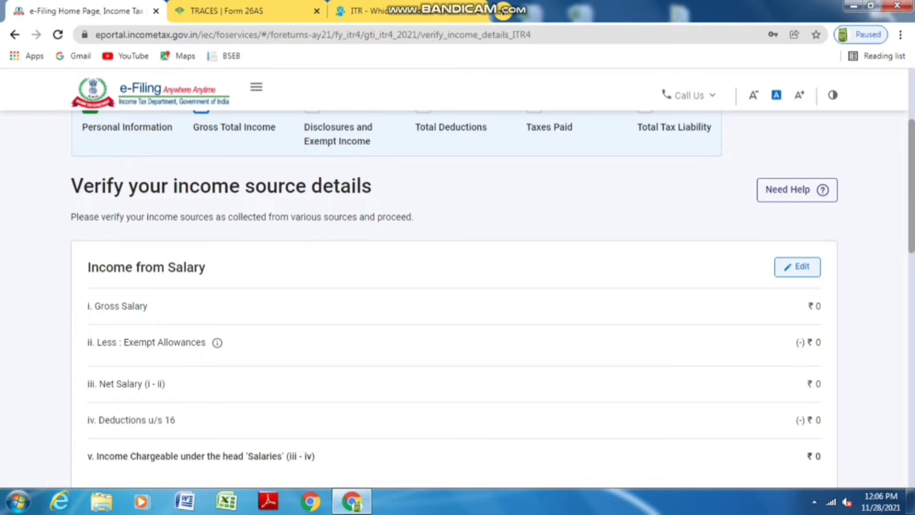
click(797, 266)
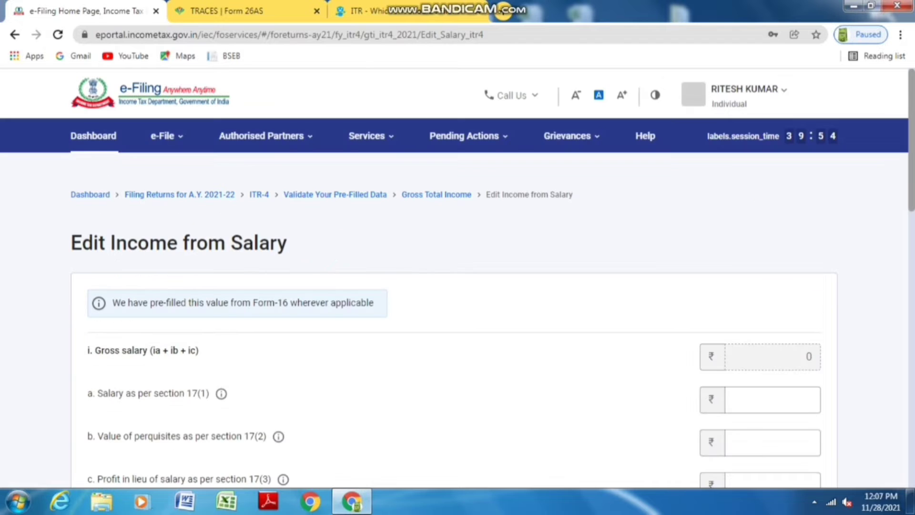
scroll(457, 286, down, 3)
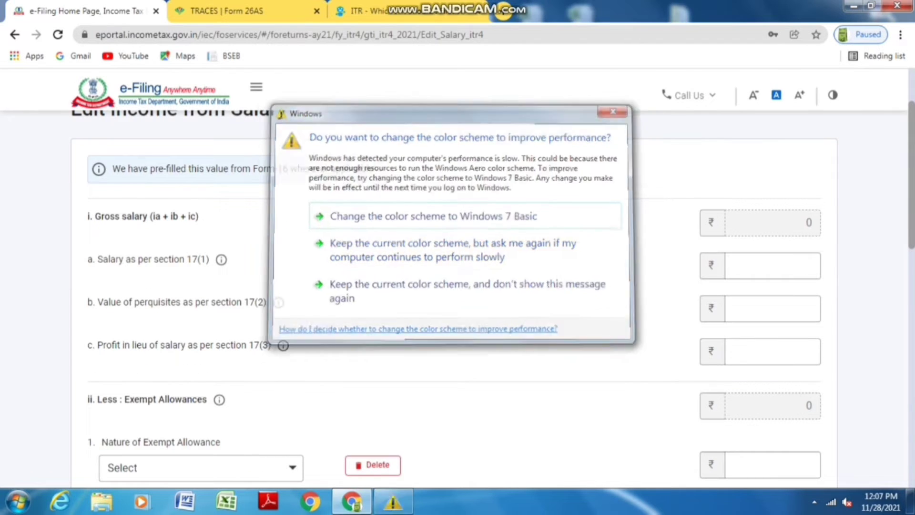
click(772, 266)
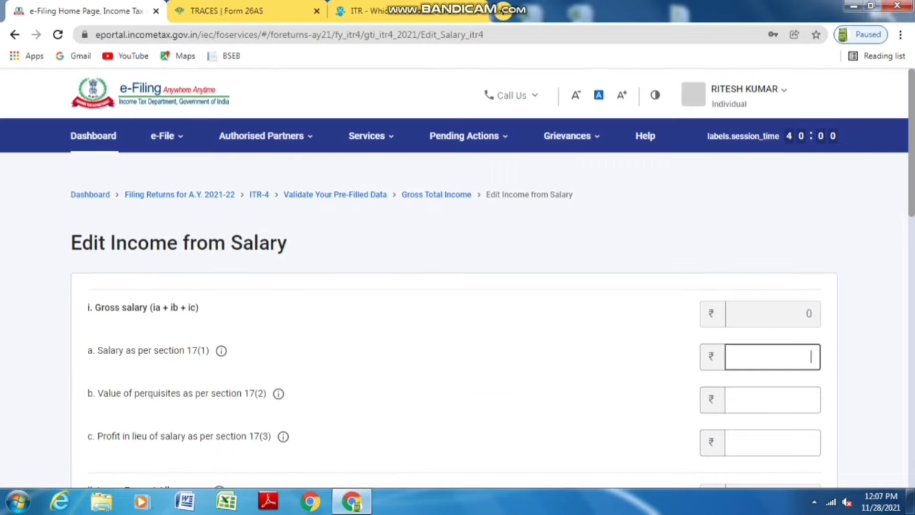
text(220000)
key(Tab)
scroll(772, 223, down, 2)
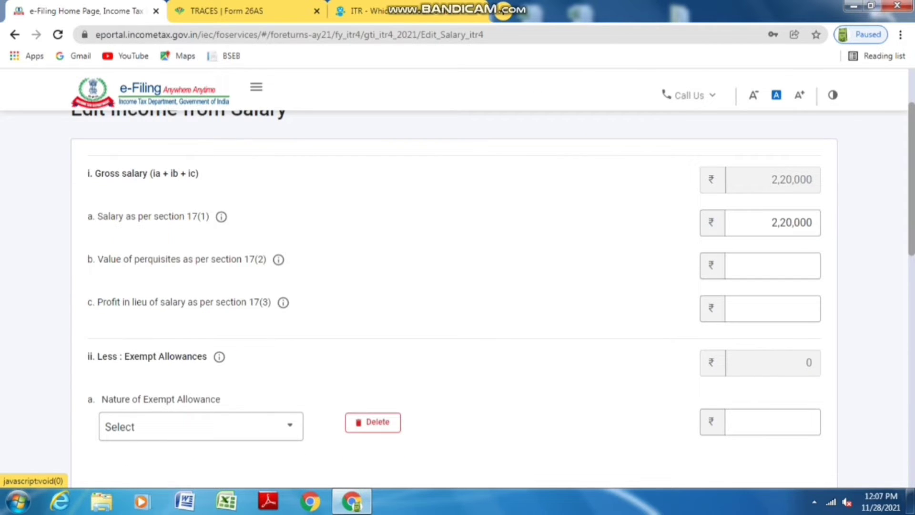
scroll(457, 286, down, 3)
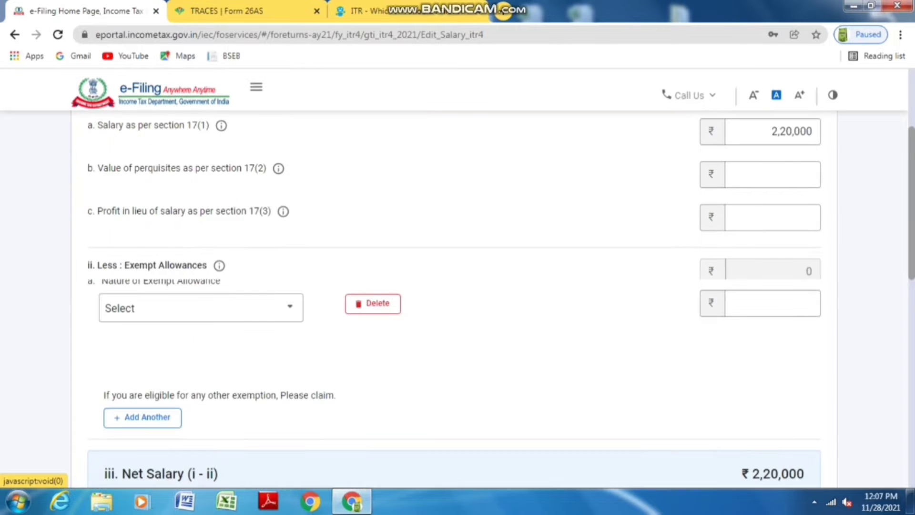
scroll(458, 285, down, 4)
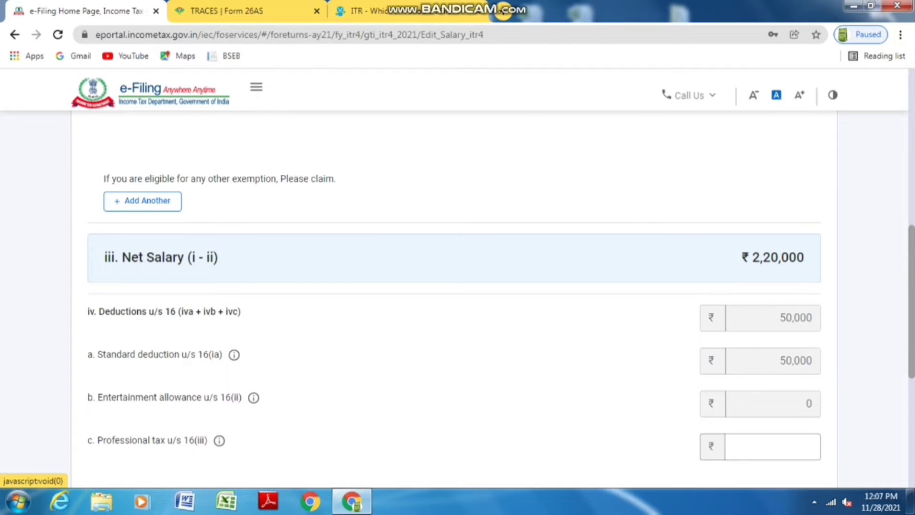
scroll(458, 286, down, 4)
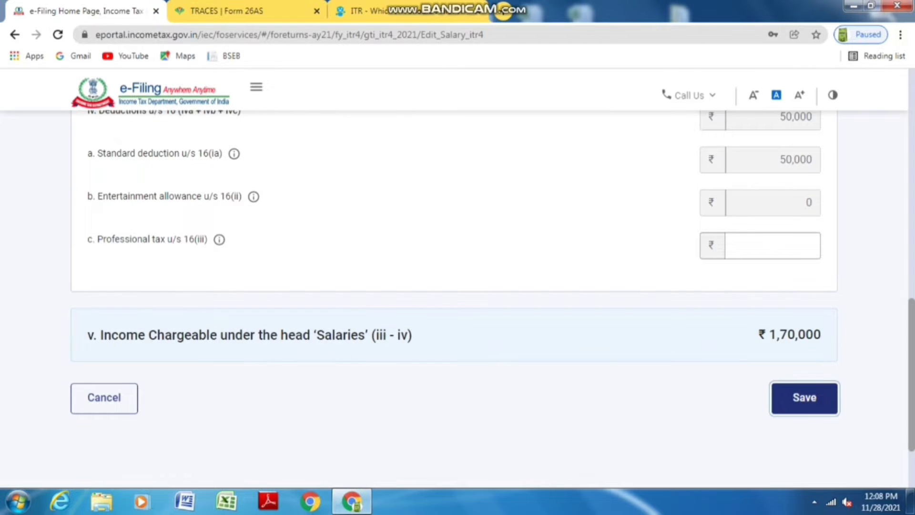
click(804, 397)
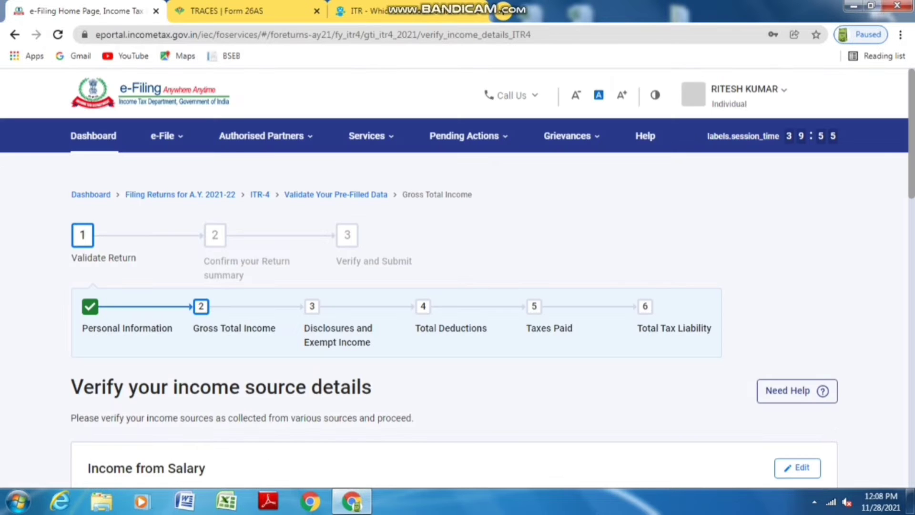
Open the Section 44AD business form and name the business SHANTI MANUFACTURING COMPANY
scroll(455, 305, down, 8)
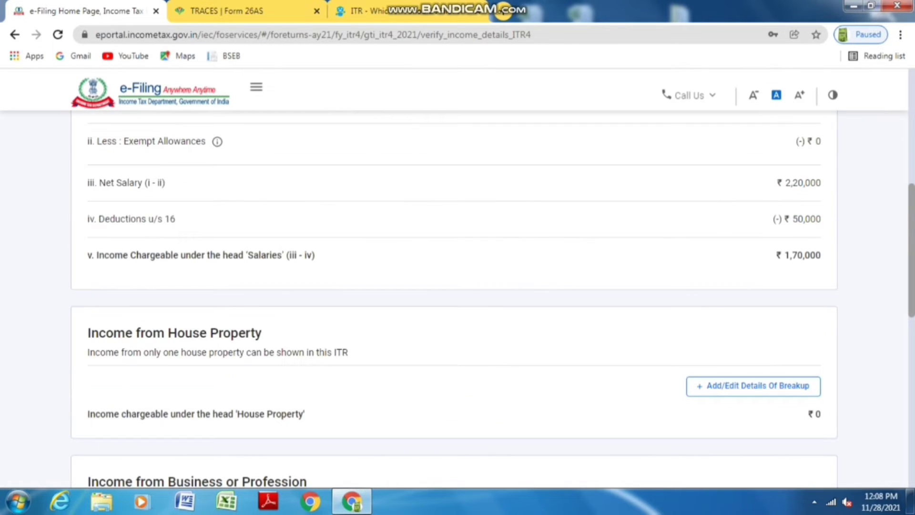
scroll(454, 295, down, 5)
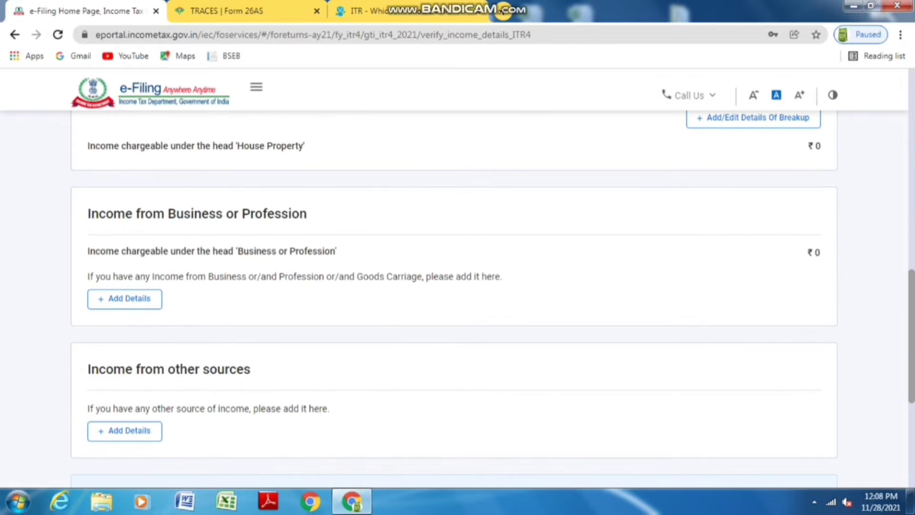
click(124, 299)
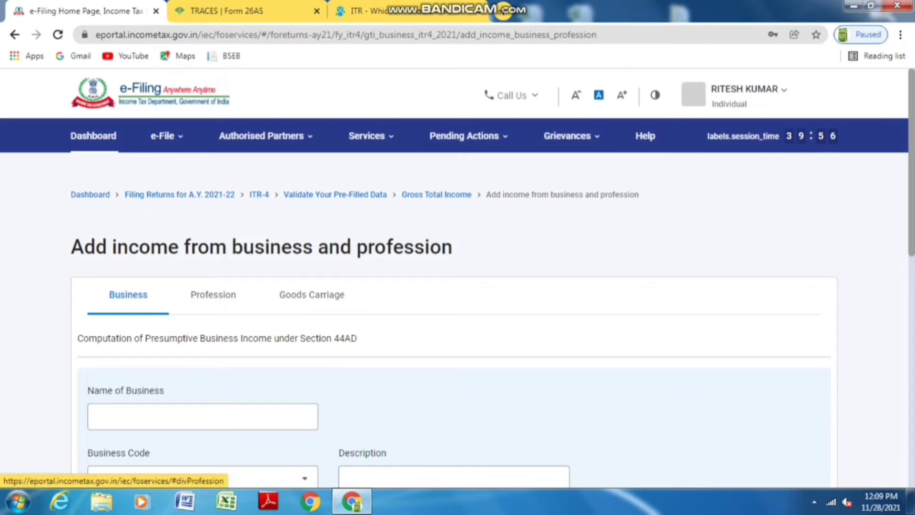
click(213, 294)
click(312, 294)
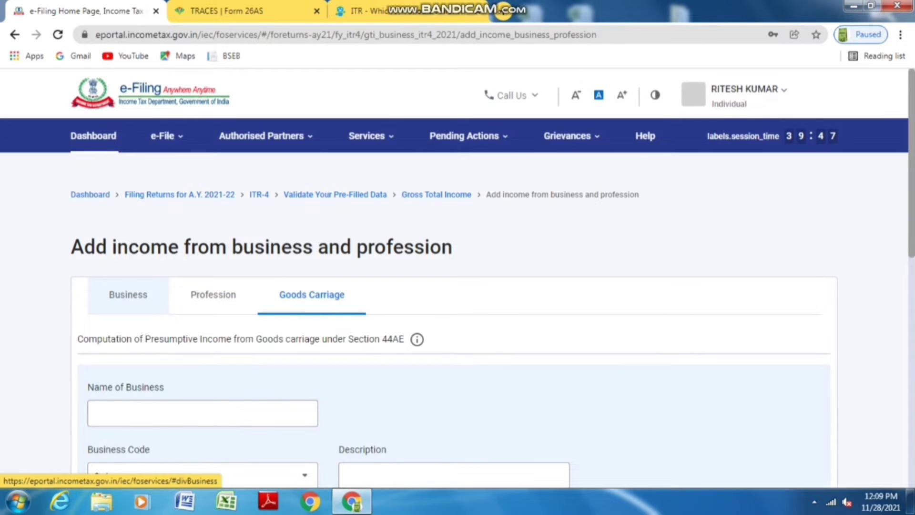
click(128, 294)
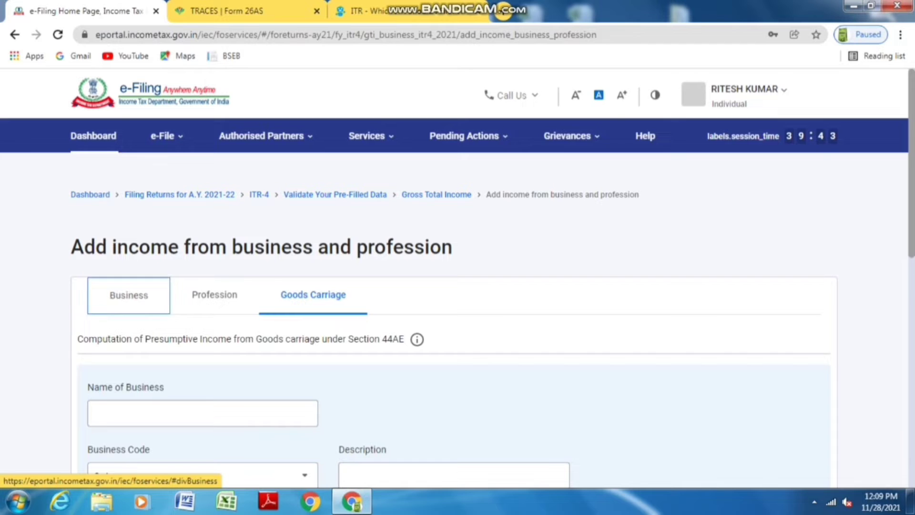
click(203, 282)
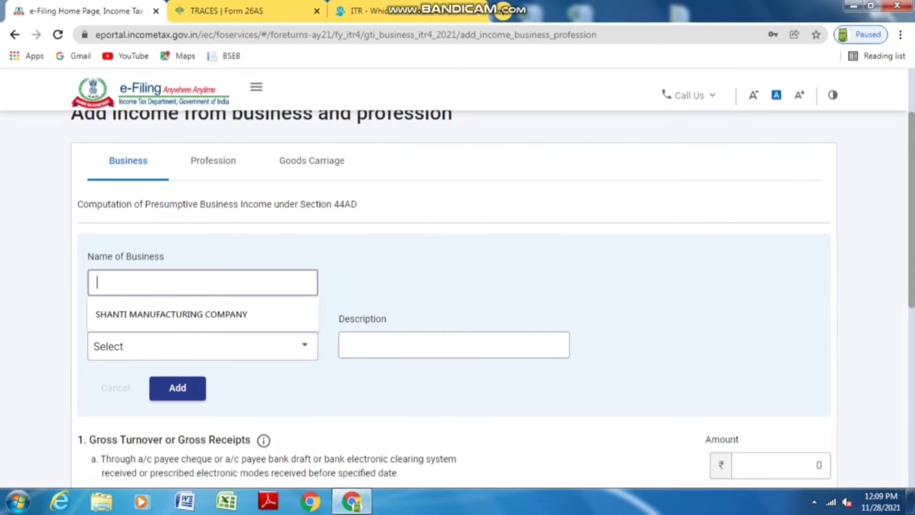
key(Down)
key(Return)
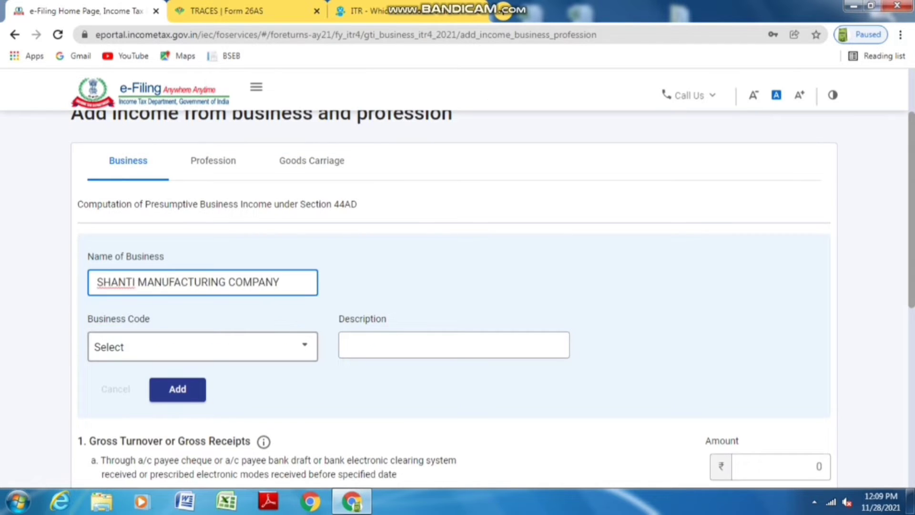
Set business code 04010-Dal milling, description MANUFACTURER & WHOLESELLER, and add the business
click(203, 346)
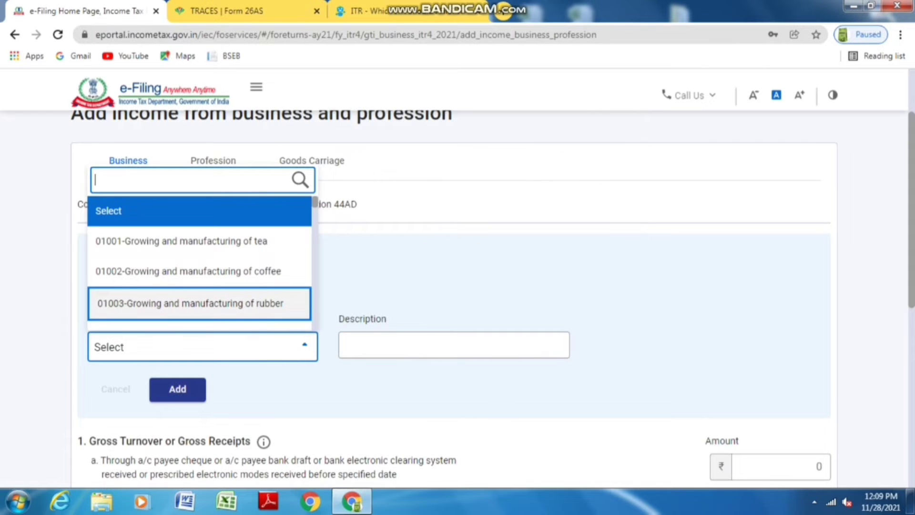
key(Down)
key(Down)
key(Down)
key(Down)
key(Down)
key(Down)
key(Down)
key(Down)
key(Down)
key(Down)
key(Down)
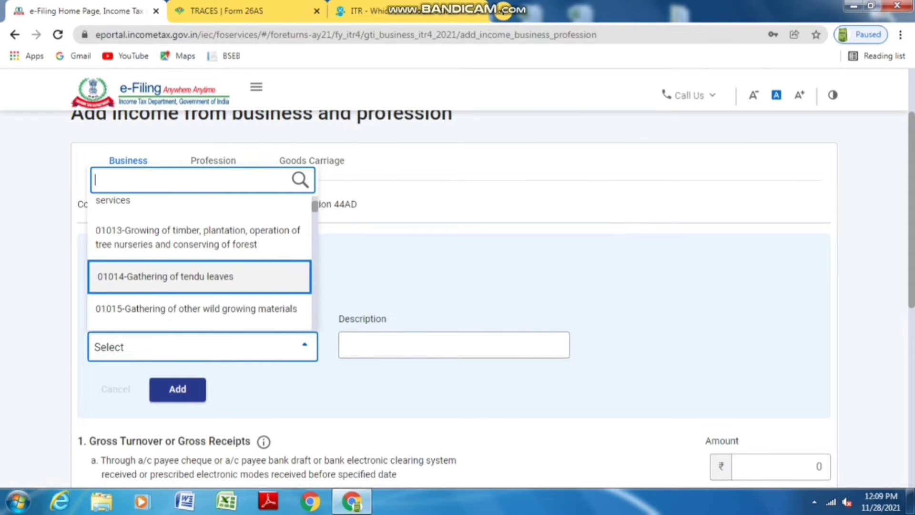
key(Down)
key(Down)
key(Down)
key(Down)
key(Down)
key(Down)
key(Down)
key(Down)
key(Down)
key(Down)
key(Down)
key(Down)
key(Down)
key(Down)
key(Down)
key(Down)
key(Down)
key(Down)
key(Down)
key(Down)
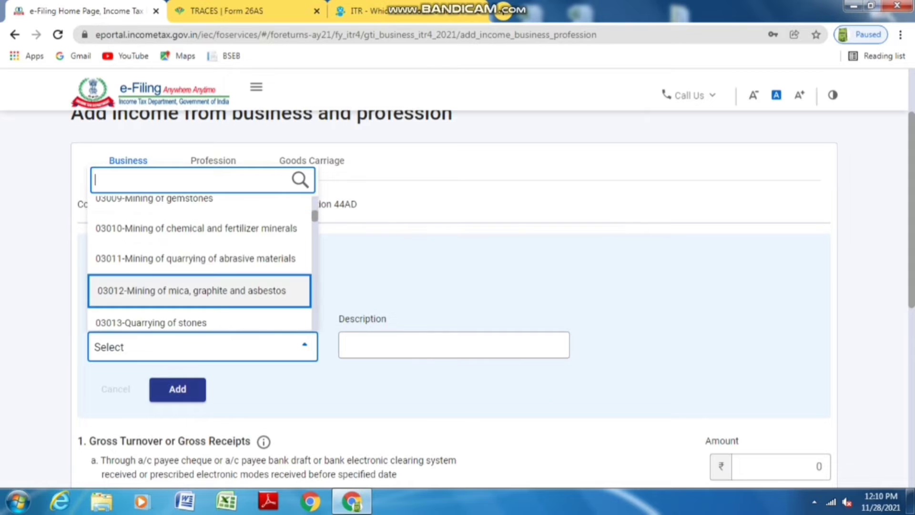
key(Down)
key(Down)
key(Down)
key(Down)
key(Down)
key(Down)
key(Down)
key(Down)
key(Down)
key(Down)
key(Down)
key(Down)
key(Down)
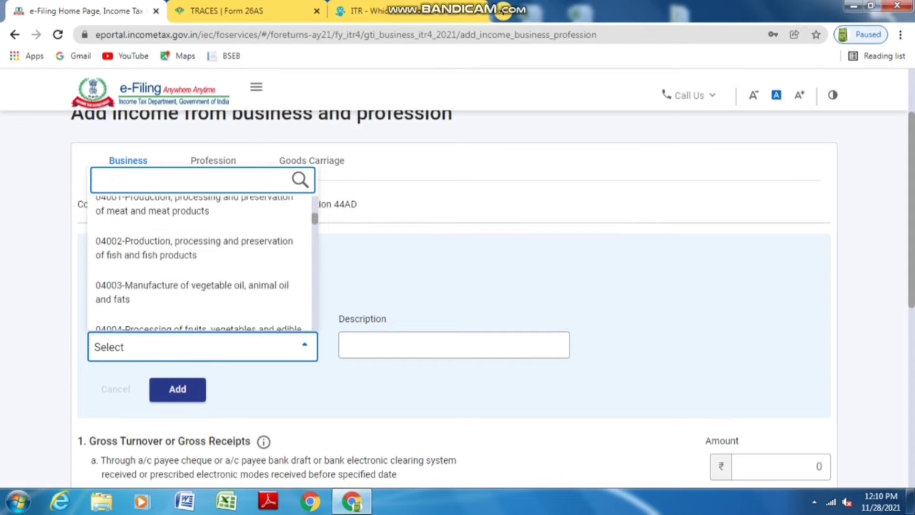
key(Down)
key(Down)
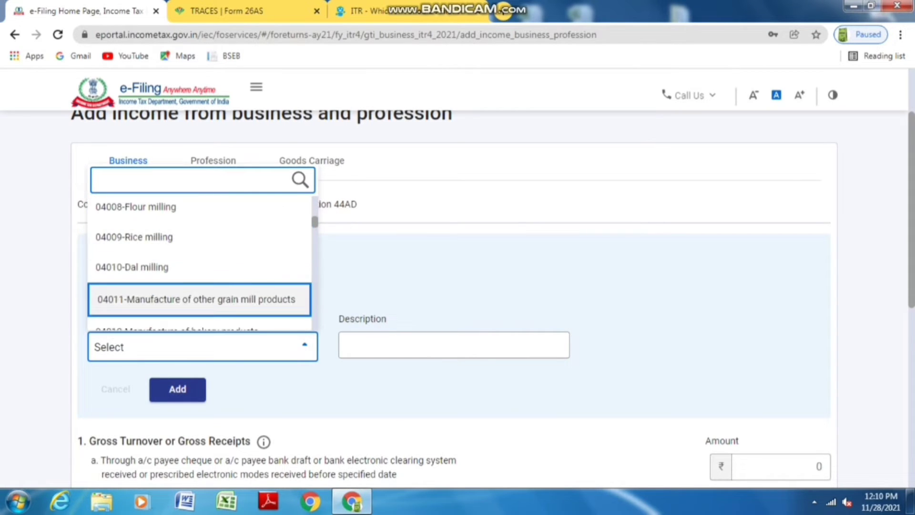
key(Up)
key(Return)
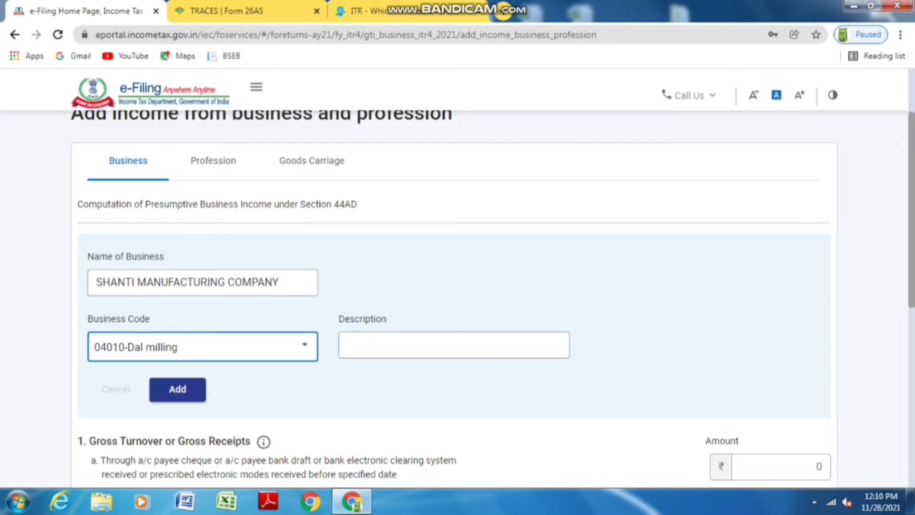
click(453, 344)
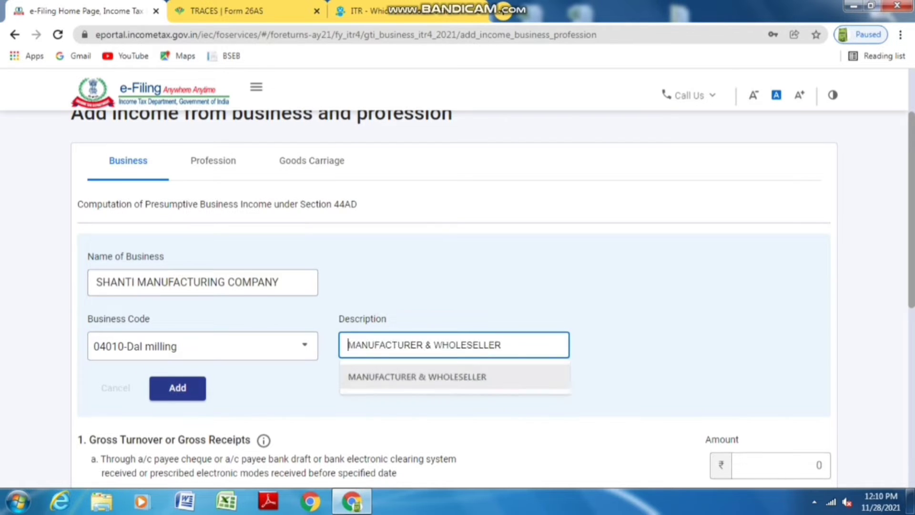
click(418, 376)
scroll(452, 286, down, 3)
key(Return)
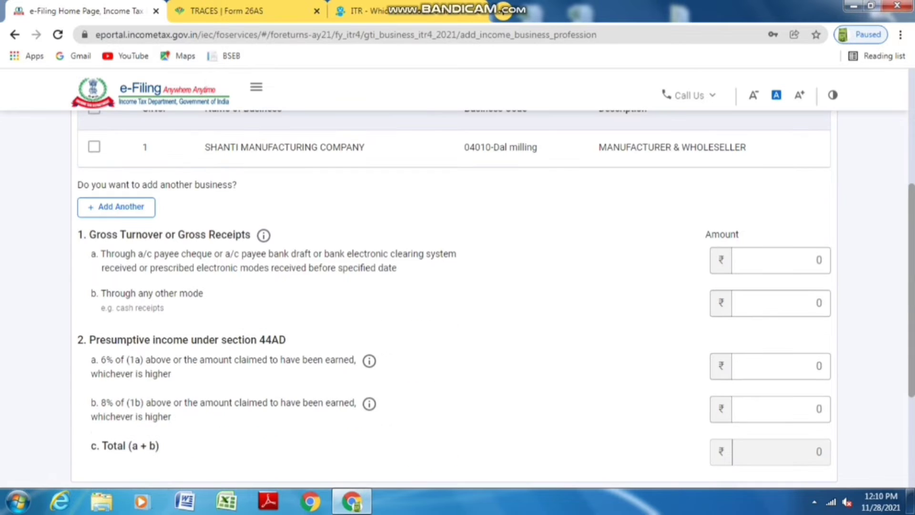
Select the business row and enter 88000 as receipts through banking channels
scroll(453, 286, up, 1)
click(94, 210)
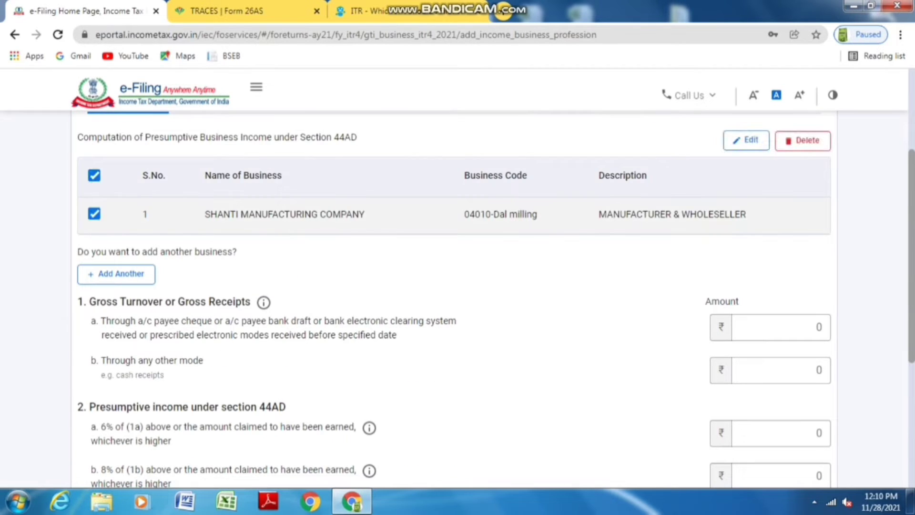
scroll(453, 286, down, 1)
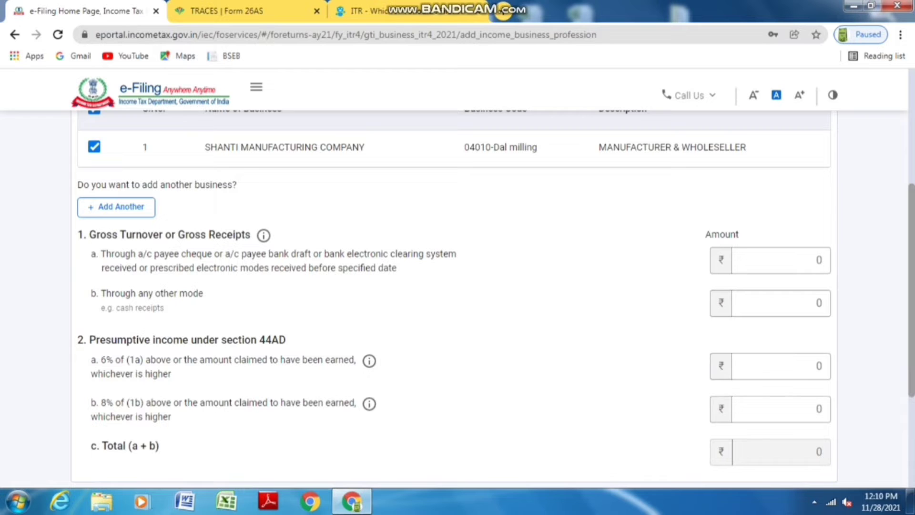
click(781, 260)
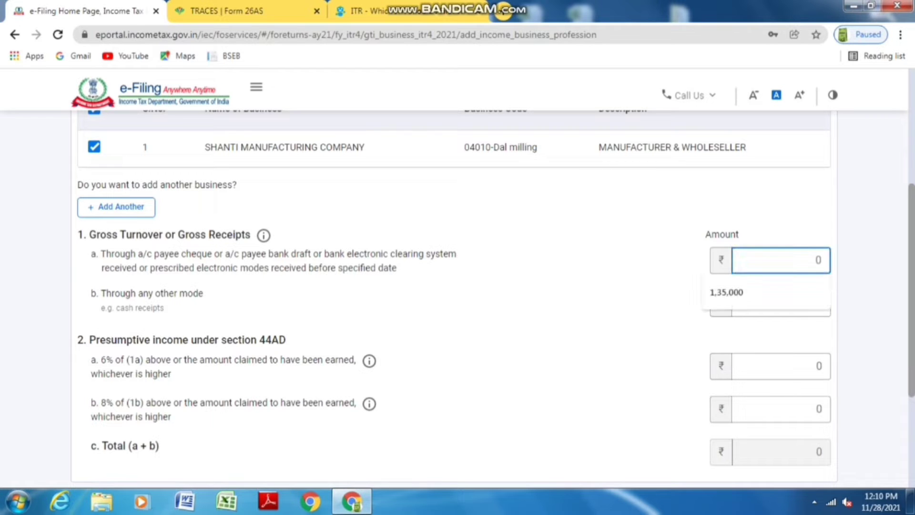
key(BackSpace)
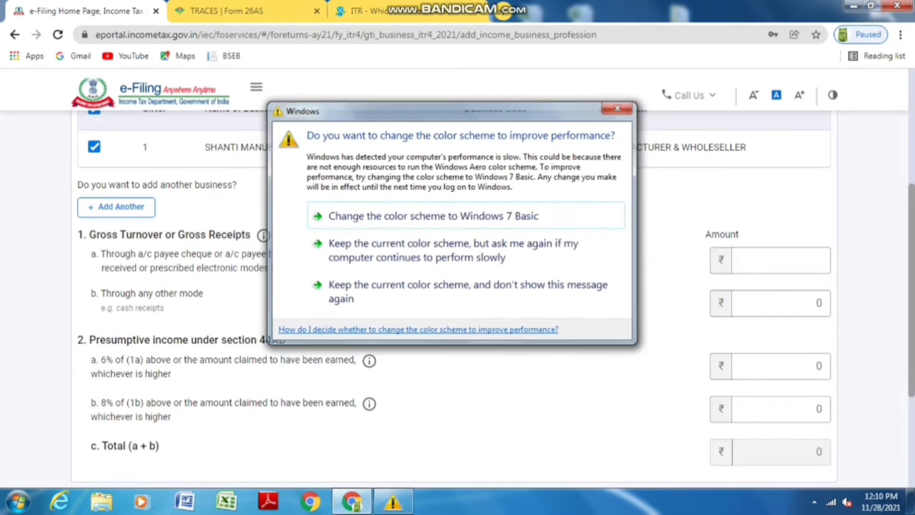
text(88000)
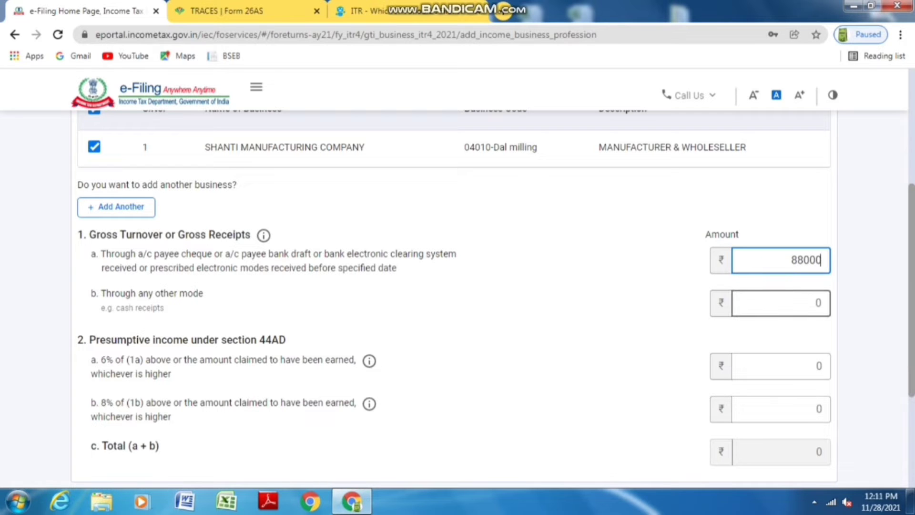
Correct other-mode receipts to 4,98,000 for presumptive income 53,000 plus 1,52,000, and save
click(781, 303)
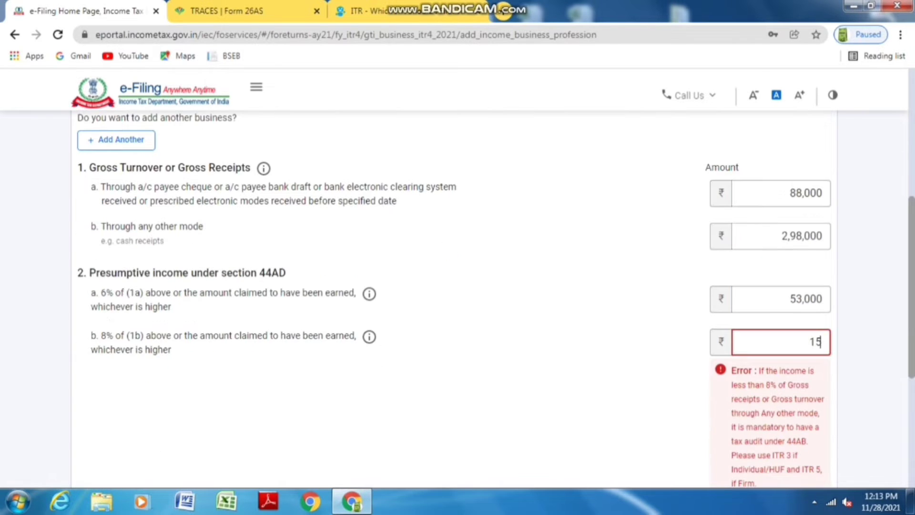
text(52000)
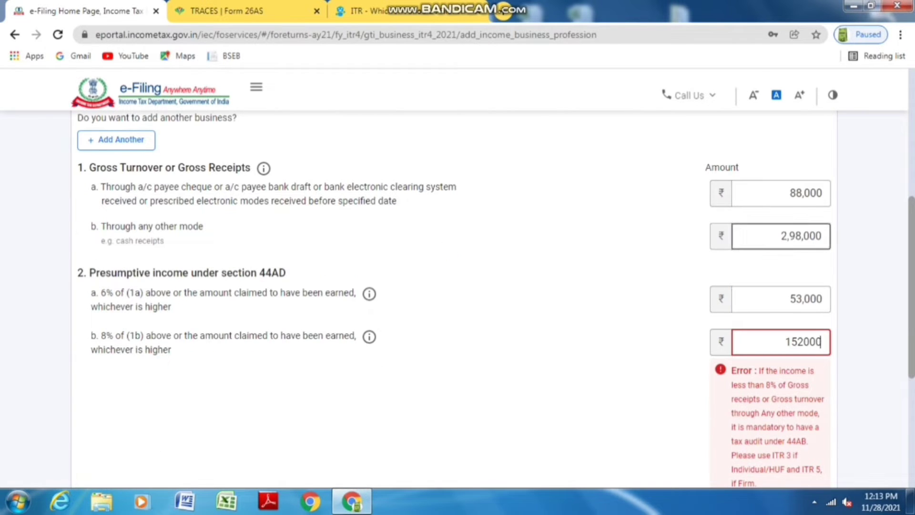
click(787, 236)
key(BackSpace)
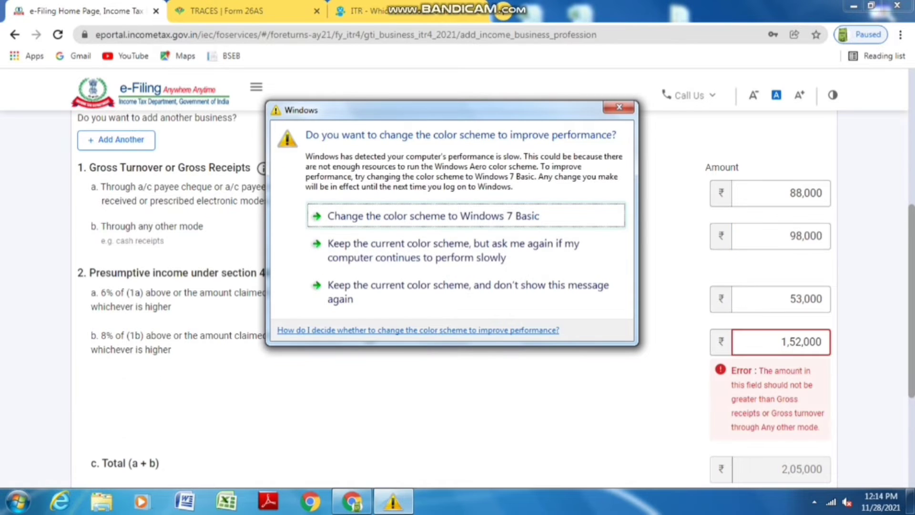
text(3,)
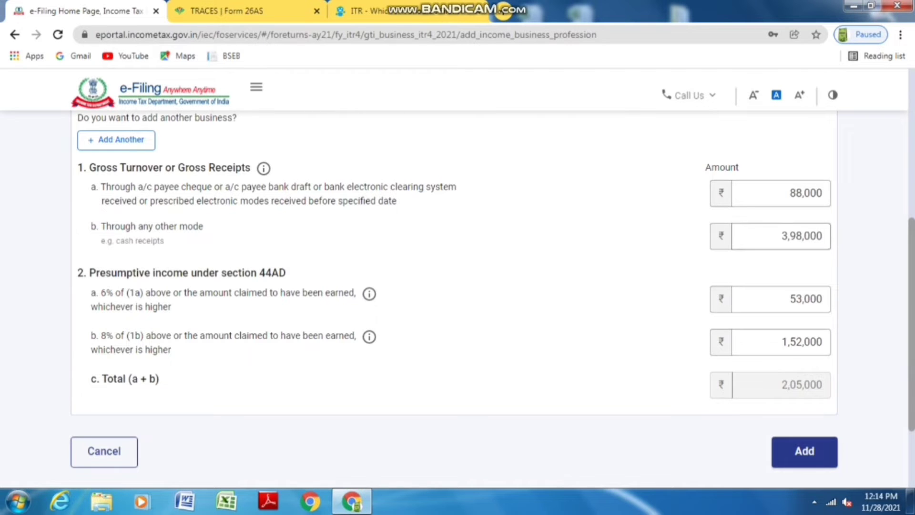
key(BackSpace)
text(4)
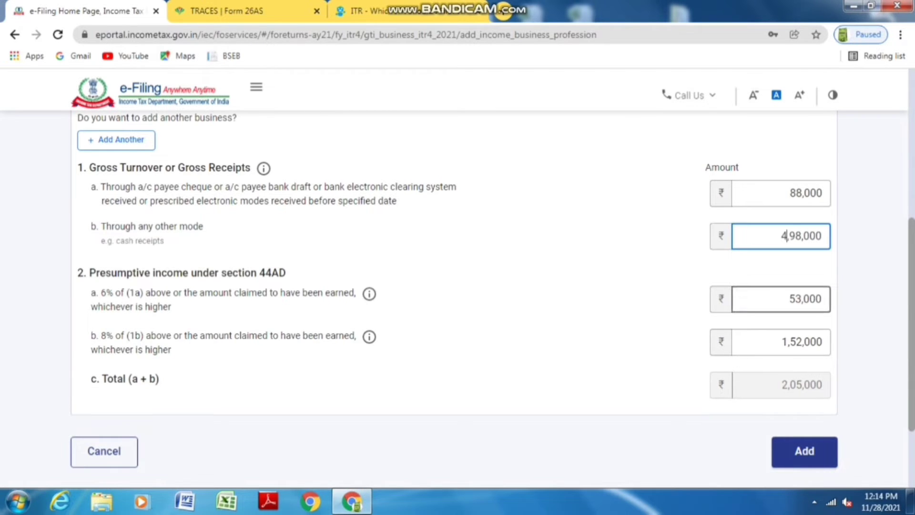
key(Tab)
key(Tab)
key(Tab)
key(Tab)
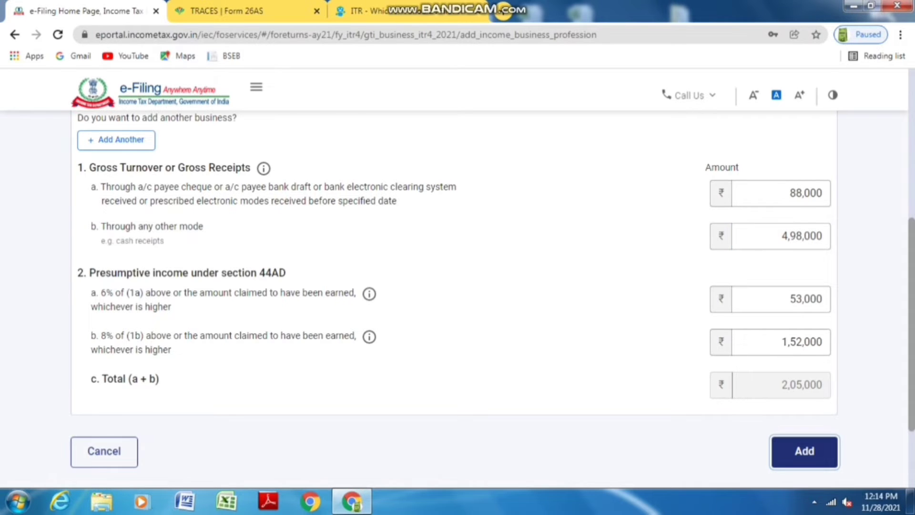
key(Return)
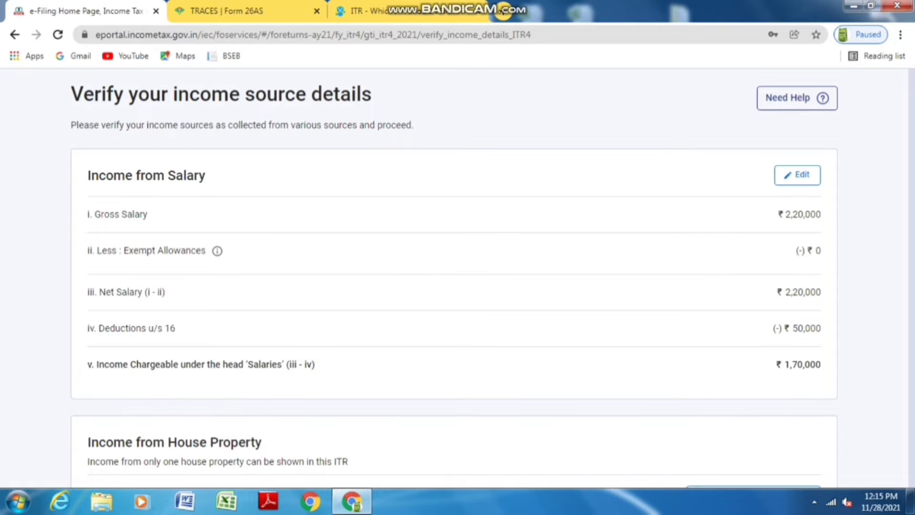
Edit Income from Business or Profession and bring up the blank Section 44ADA Gross Receipts field
scroll(457, 286, down, 7)
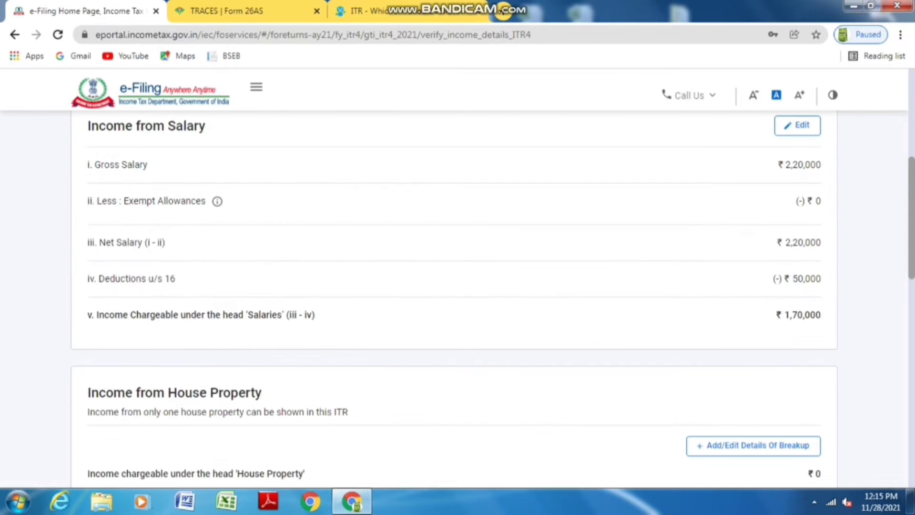
scroll(457, 286, down, 3)
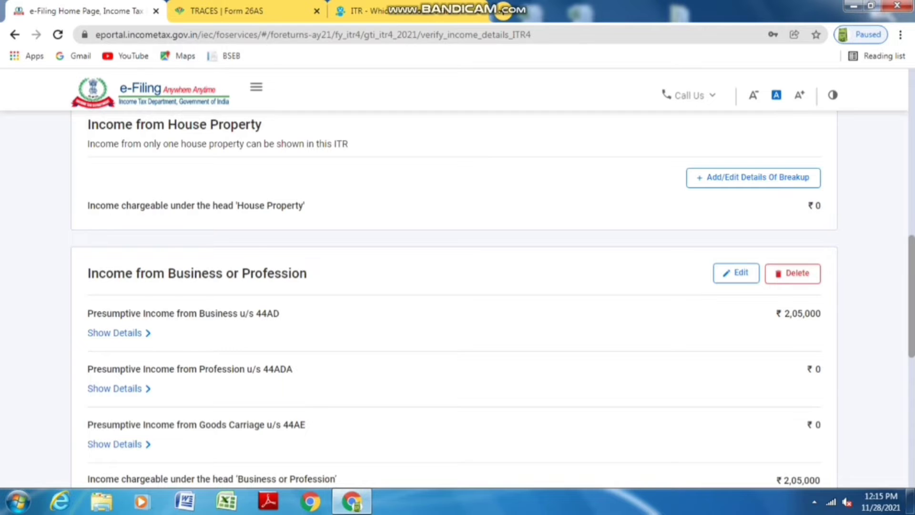
scroll(457, 286, down, 3)
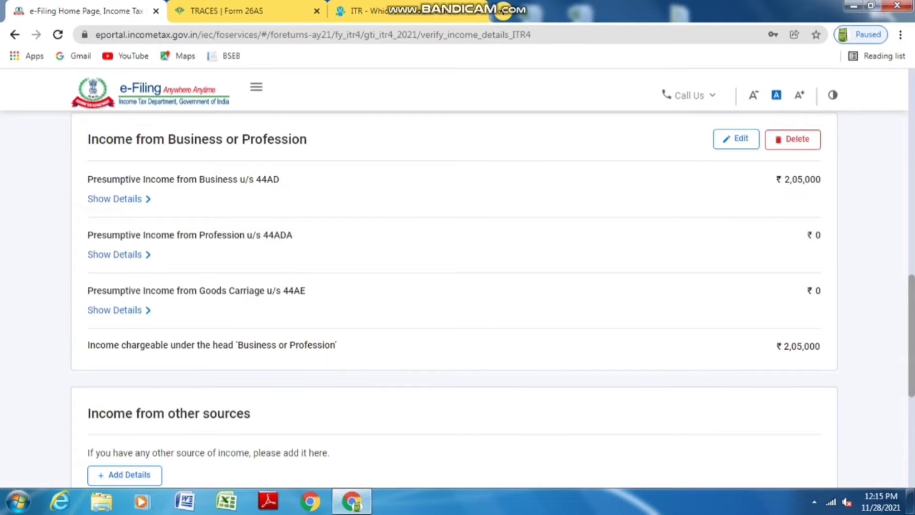
click(736, 138)
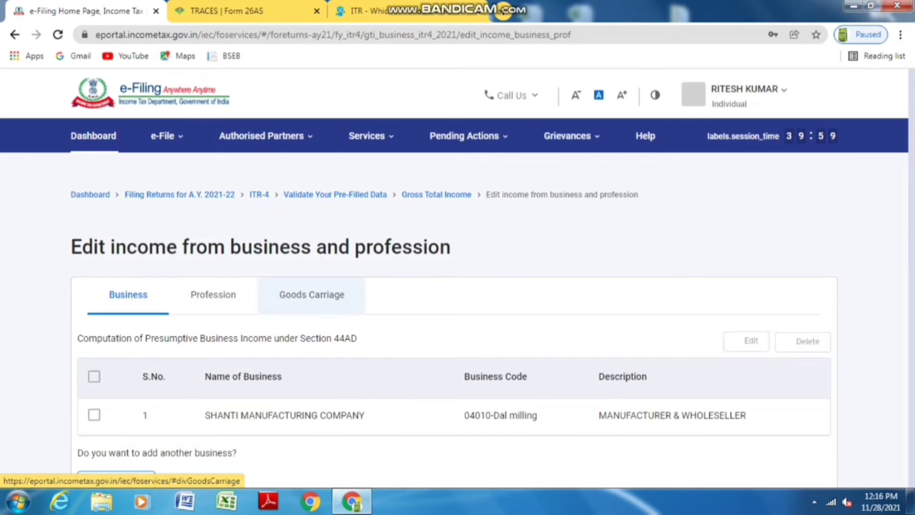
scroll(213, 294, down, 2)
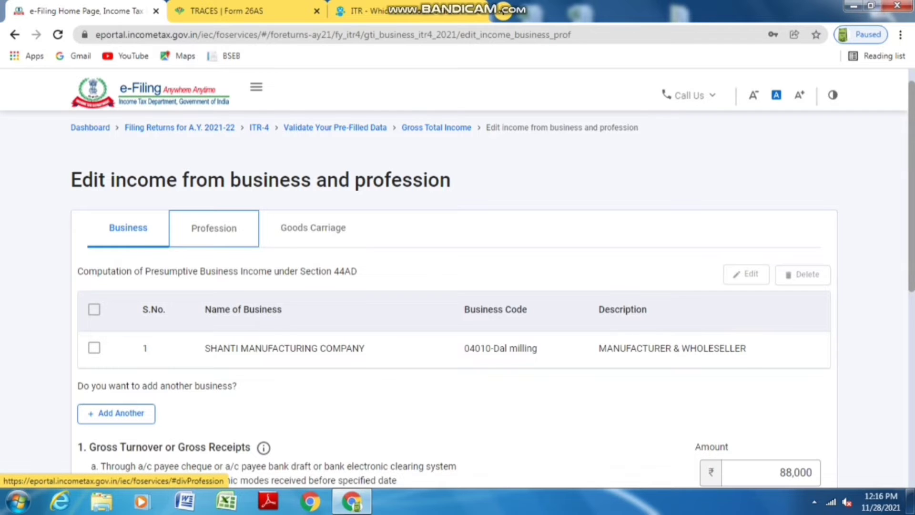
click(214, 227)
scroll(214, 227, down, 2)
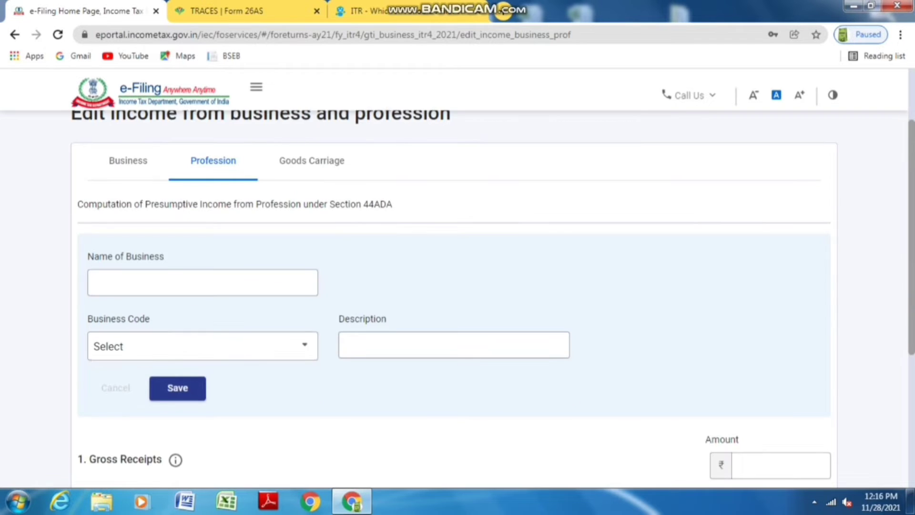
scroll(453, 286, down, 4)
click(780, 330)
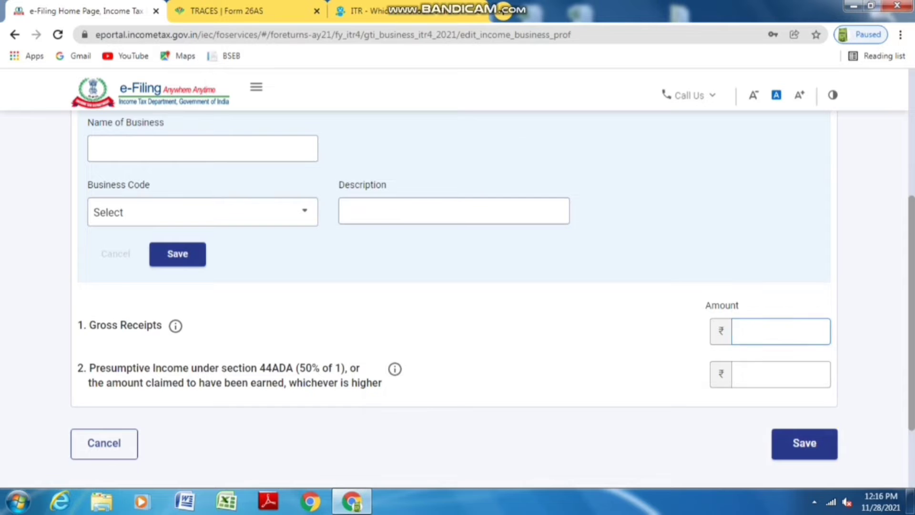
scroll(311, 238, up, 4)
In Goods Carriage, enter the suggested business name and choose code 11015-Other Transport and Logistics services n.e.c
click(311, 161)
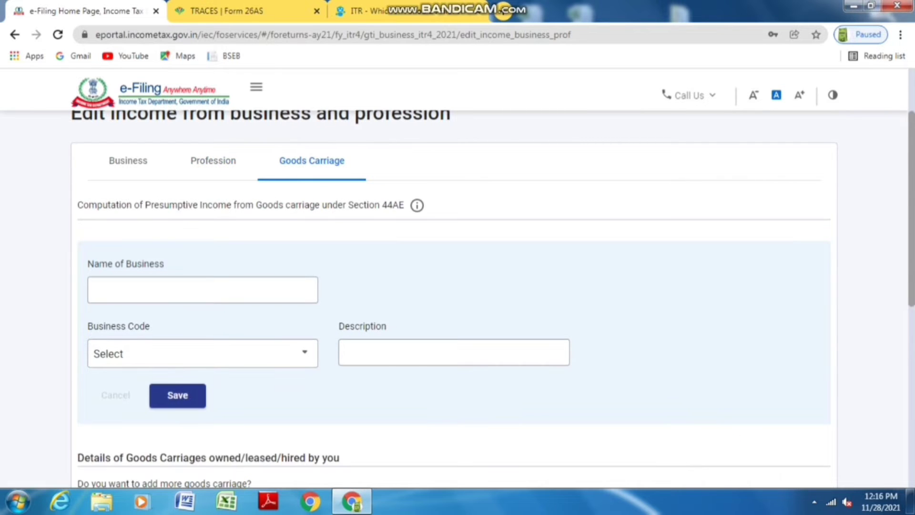
click(203, 290)
key(Down)
key(Return)
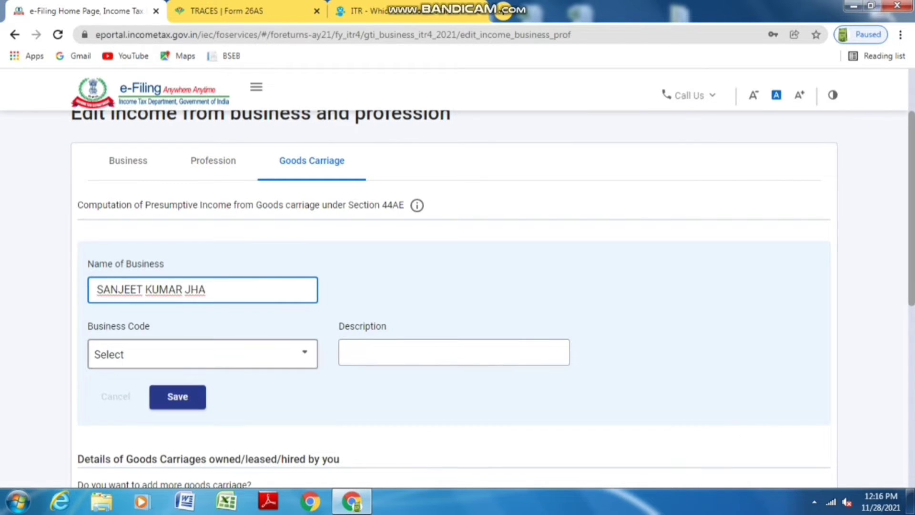
click(202, 353)
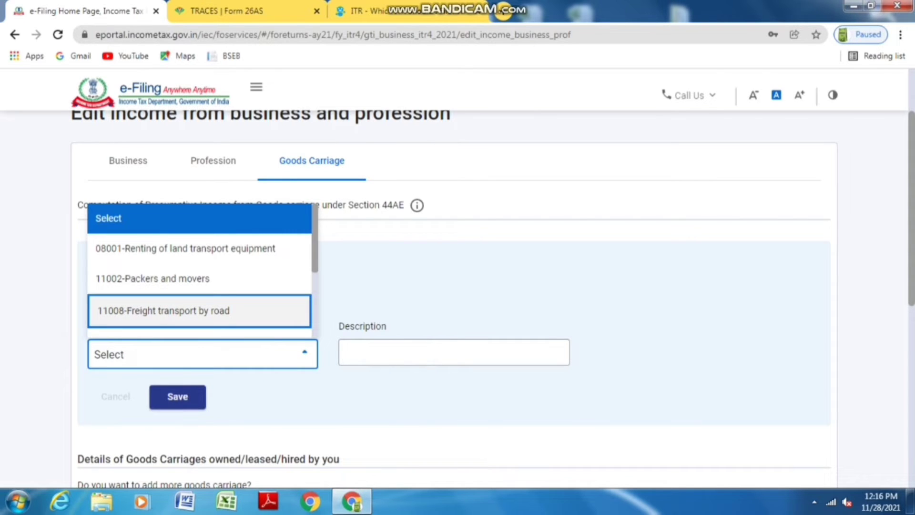
scroll(186, 286, down, 3)
click(185, 312)
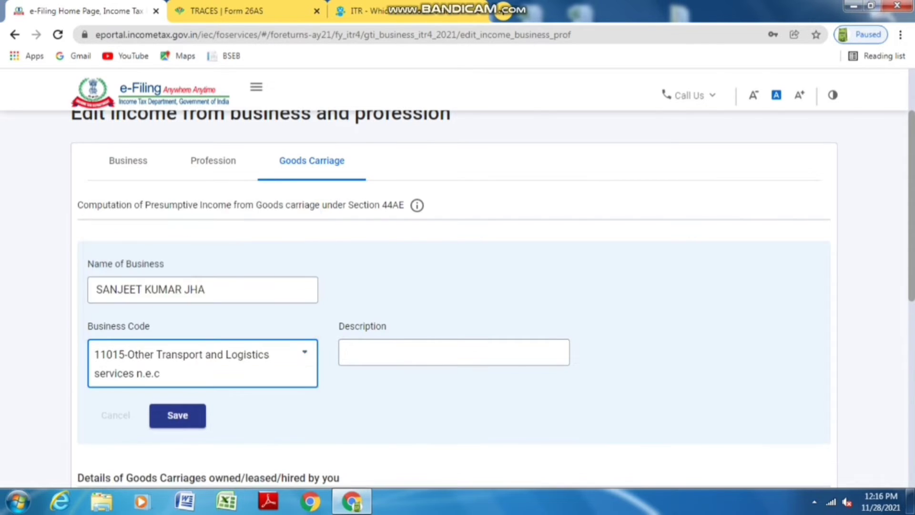
Set the description to TRANSPORT & LOGISTICS SERVICES and save the business entry
click(453, 352)
click(453, 352)
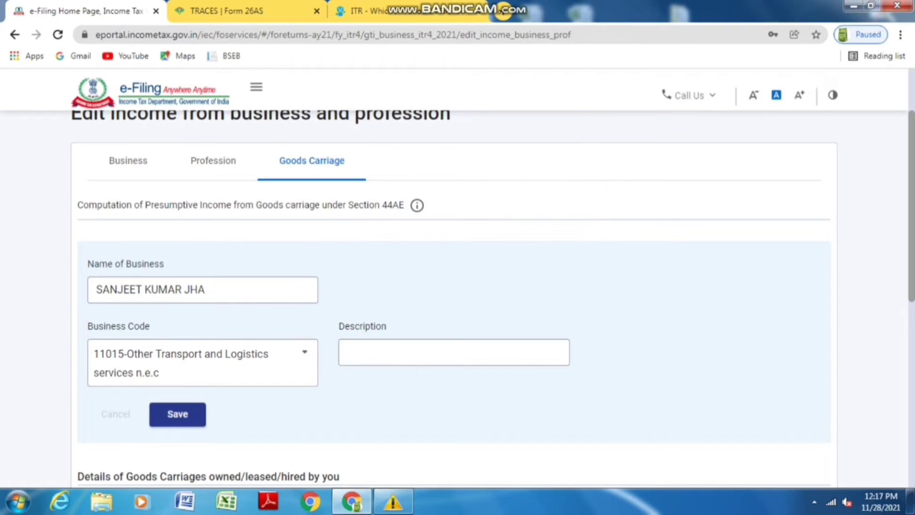
click(454, 352)
click(418, 384)
scroll(429, 395, down, 3)
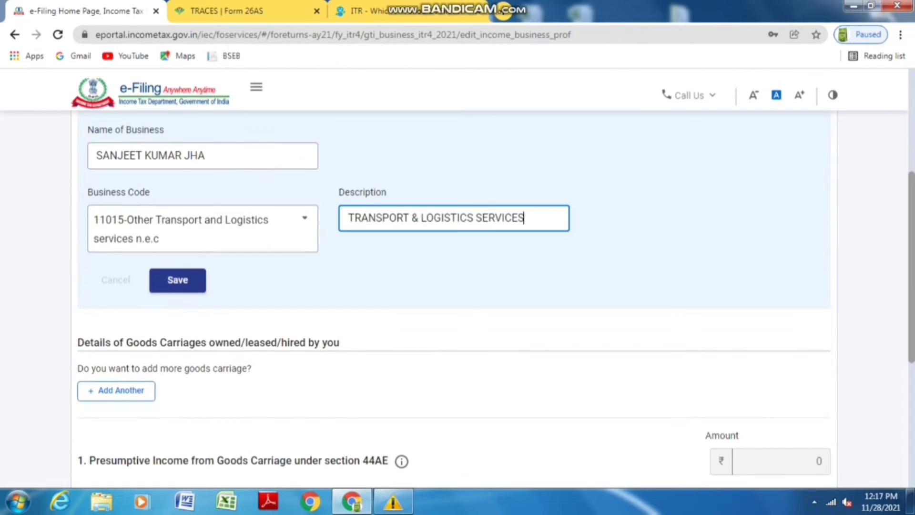
click(177, 279)
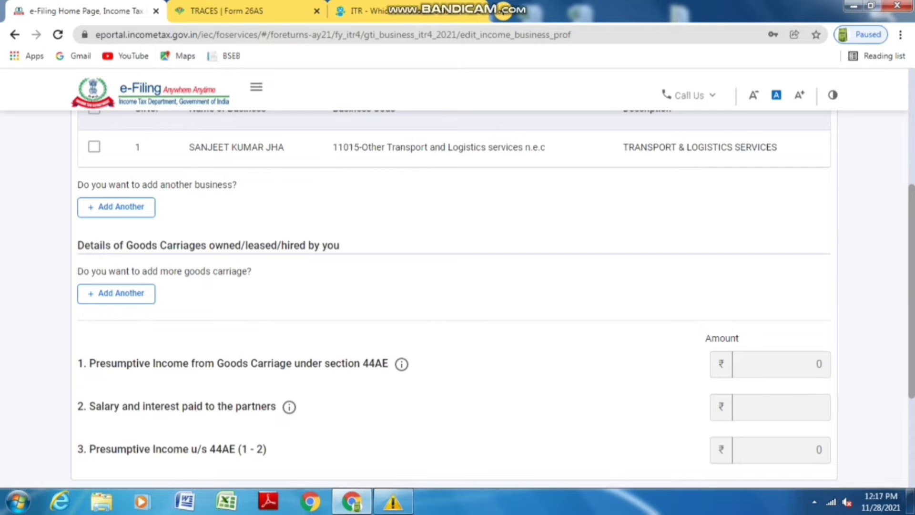
Select the saved 11015 business row and reopen it for editing
scroll(453, 217, up, 1)
click(94, 213)
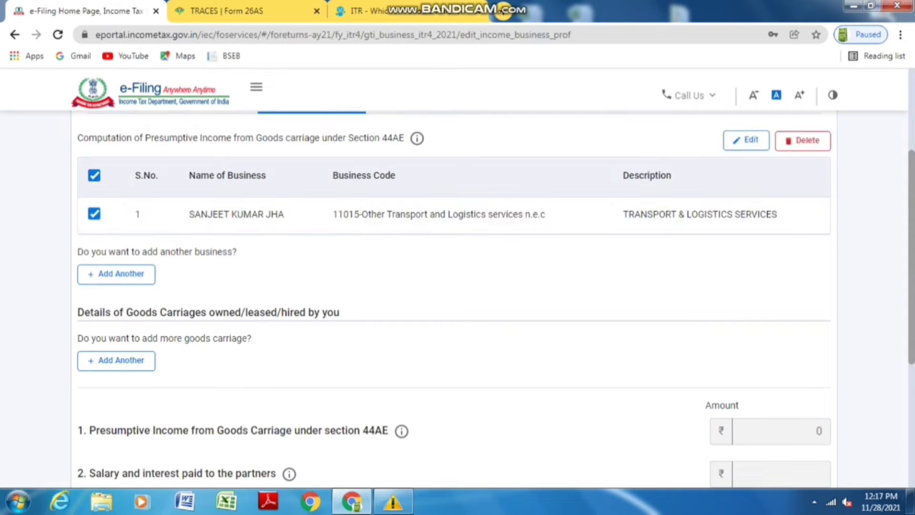
scroll(453, 285, down, 2)
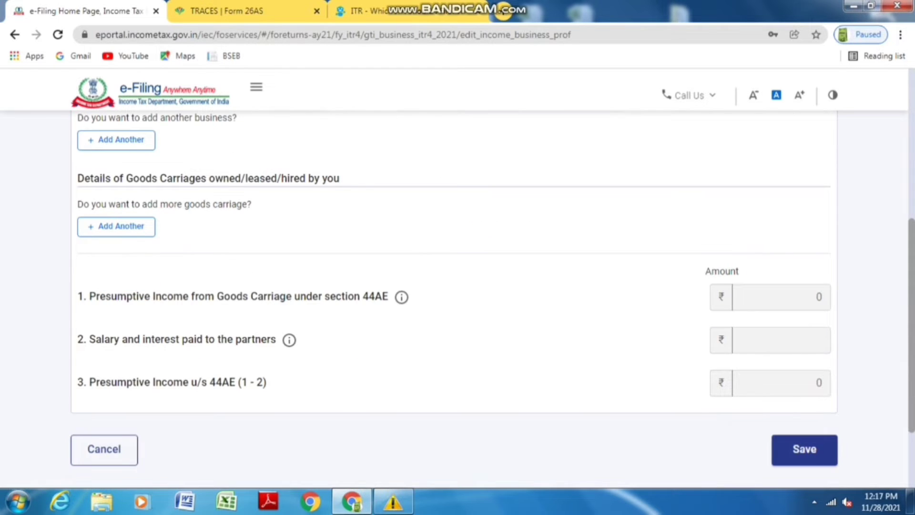
scroll(453, 286, up, 2)
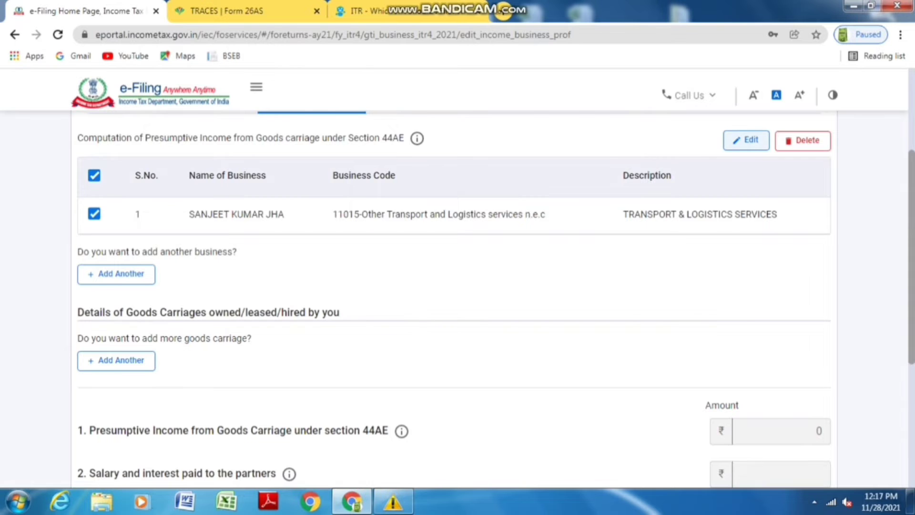
click(745, 140)
scroll(454, 286, down, 4)
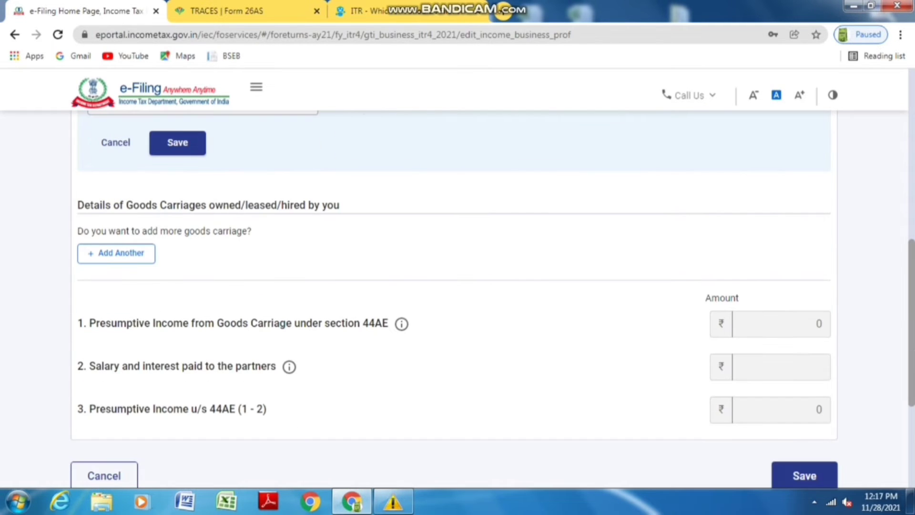
Add a goods carriage with the suggested registration number, marked as Owned
click(117, 253)
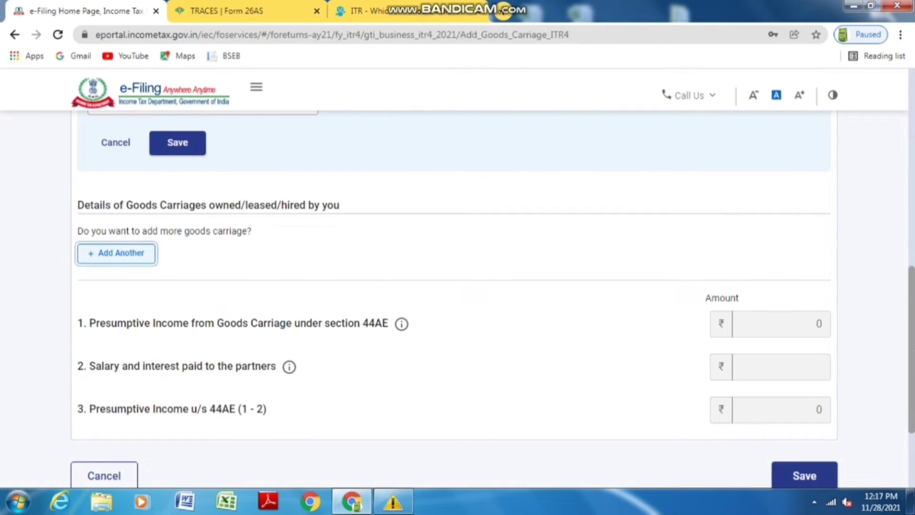
click(203, 330)
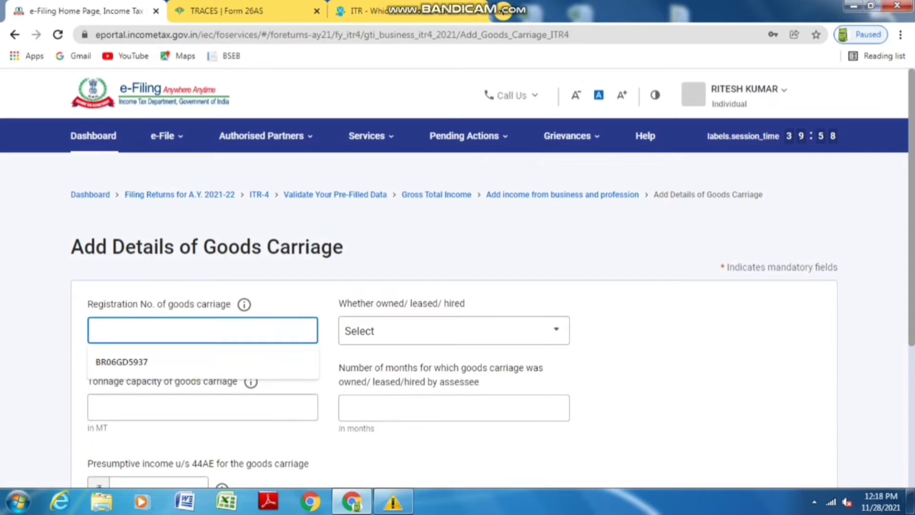
key(Down)
key(Return)
click(453, 330)
click(362, 392)
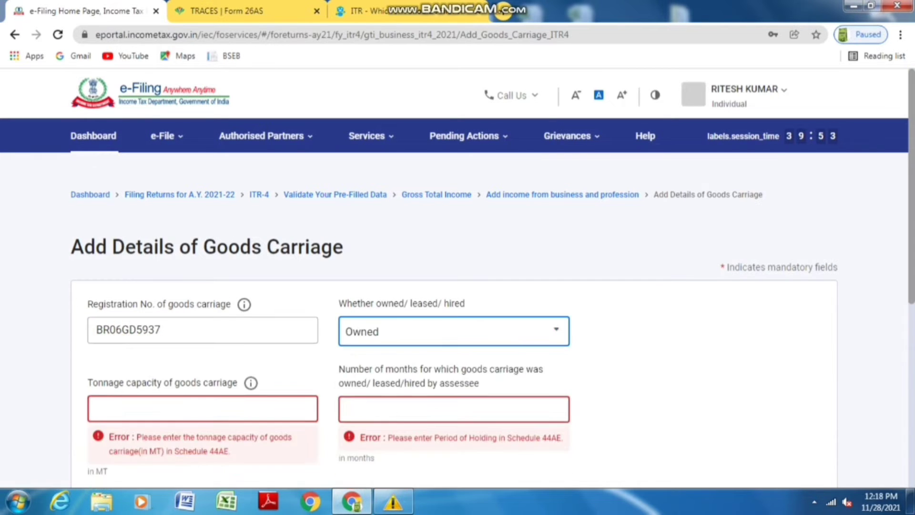
scroll(453, 286, down, 3)
Set the carriage's tonnage to 10 MT and months held to 12
click(203, 275)
key(Down)
key(Return)
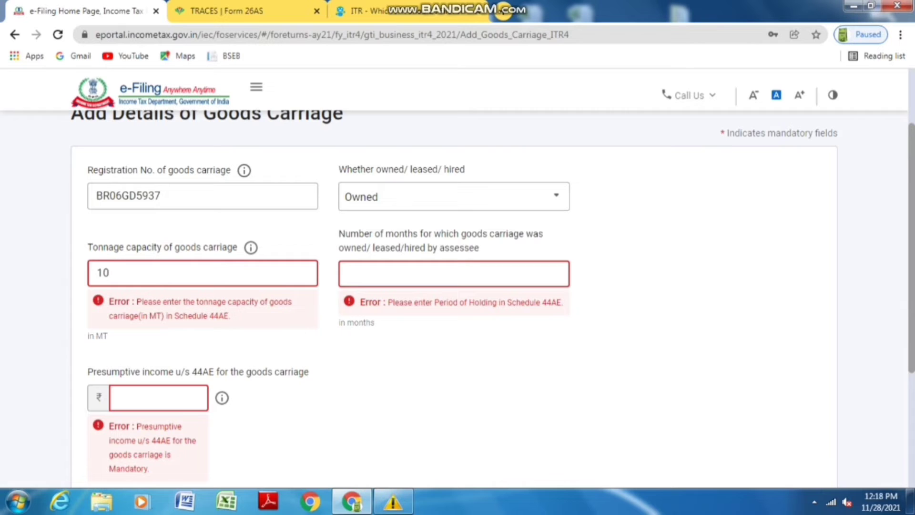
click(454, 274)
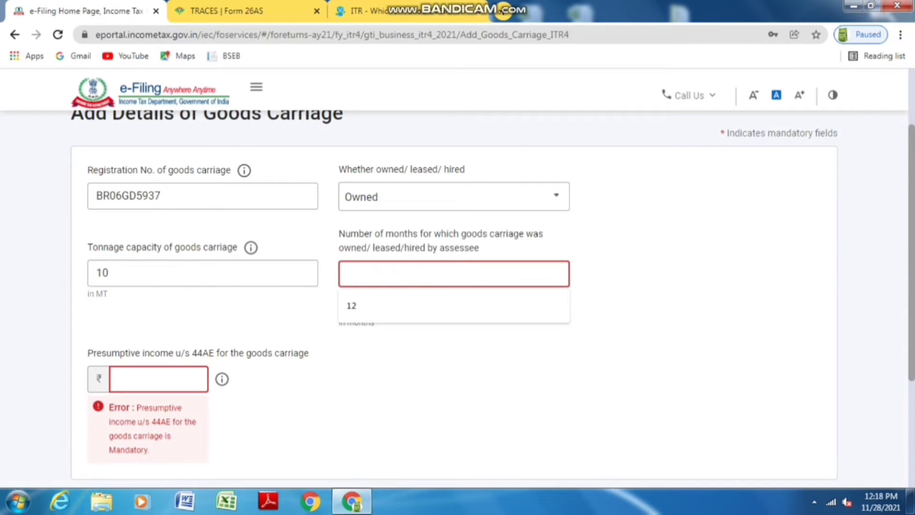
click(454, 305)
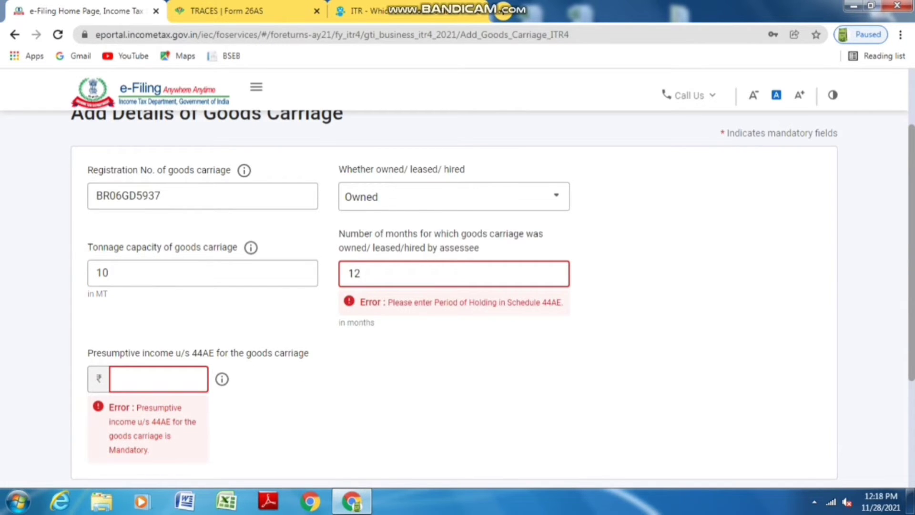
scroll(454, 286, down, 1)
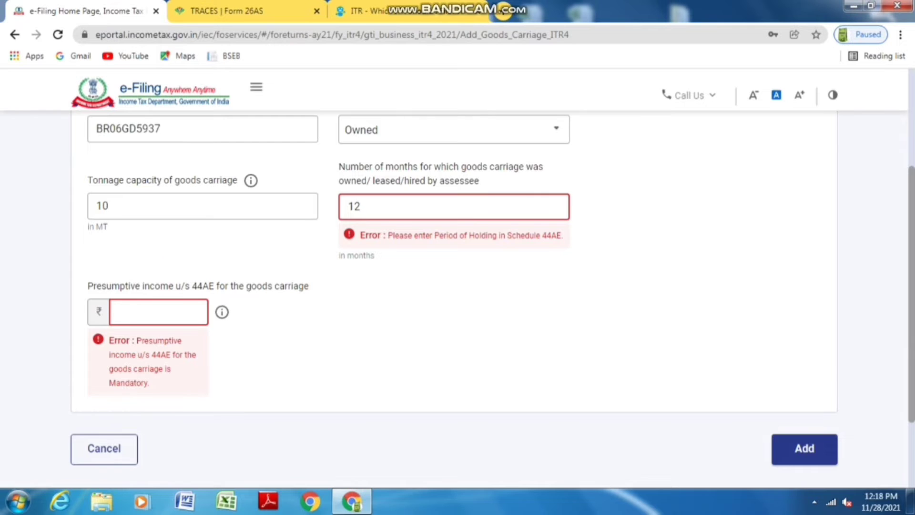
Enter ₹90,000 presumptive income under 44AE and add the carriage
click(158, 312)
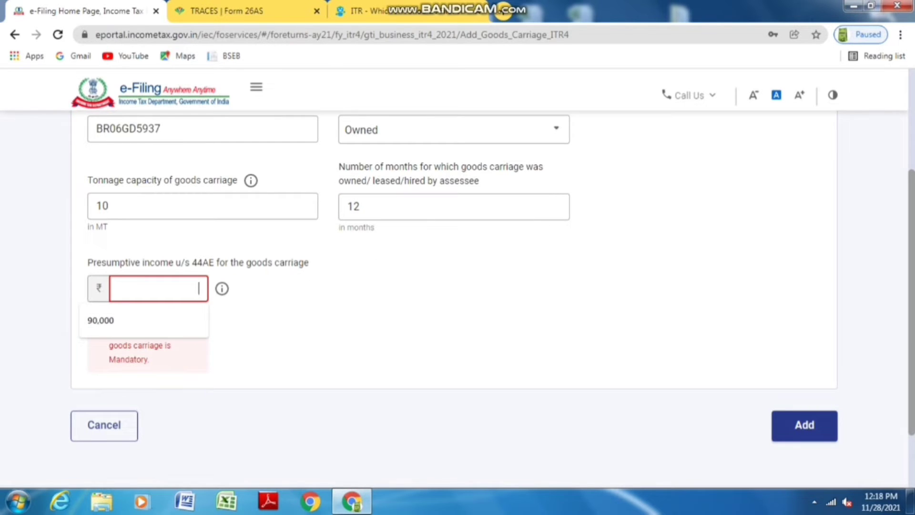
key(Escape)
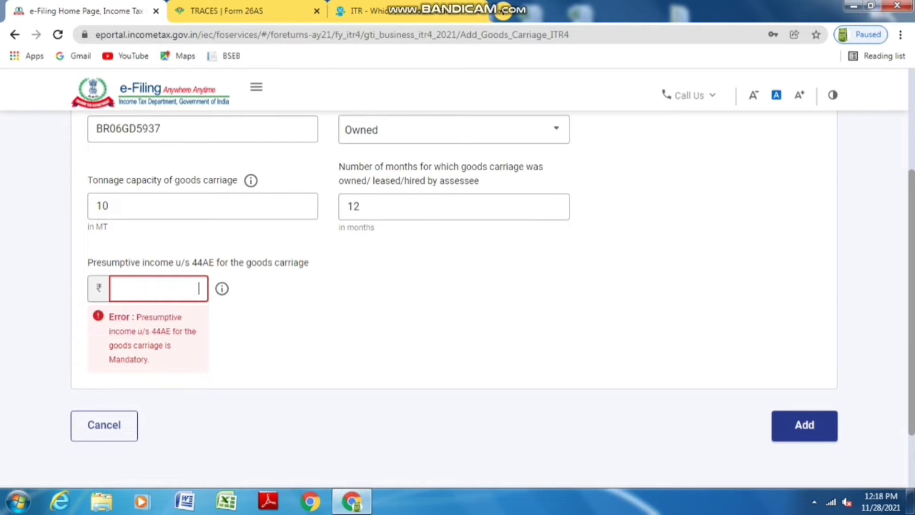
click(159, 288)
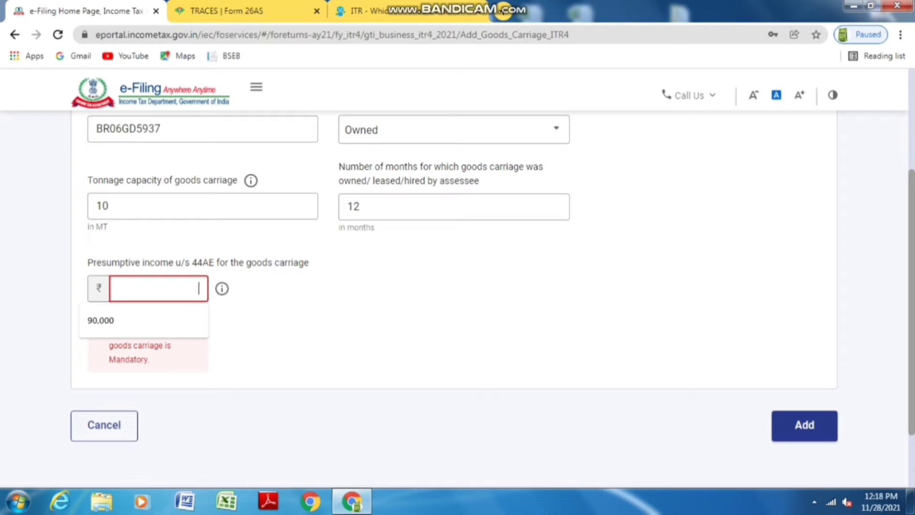
text(9)
click(143, 320)
click(805, 425)
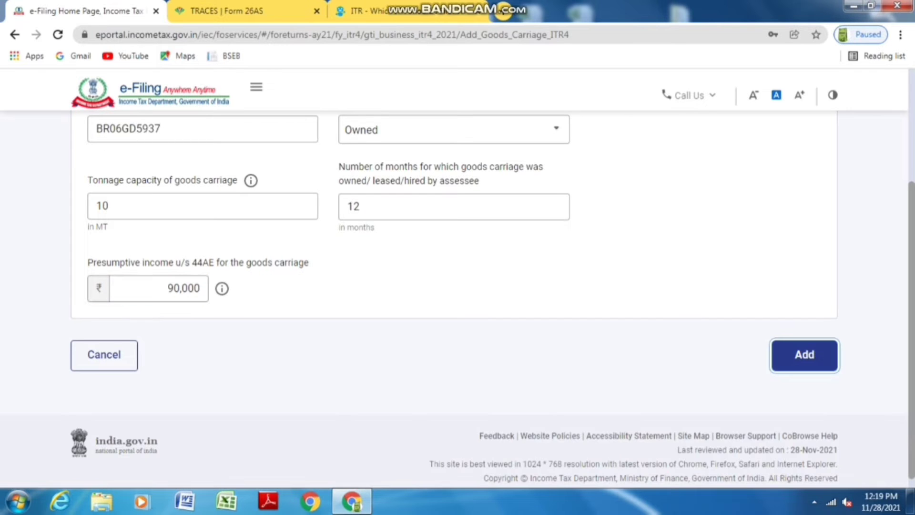
click(804, 356)
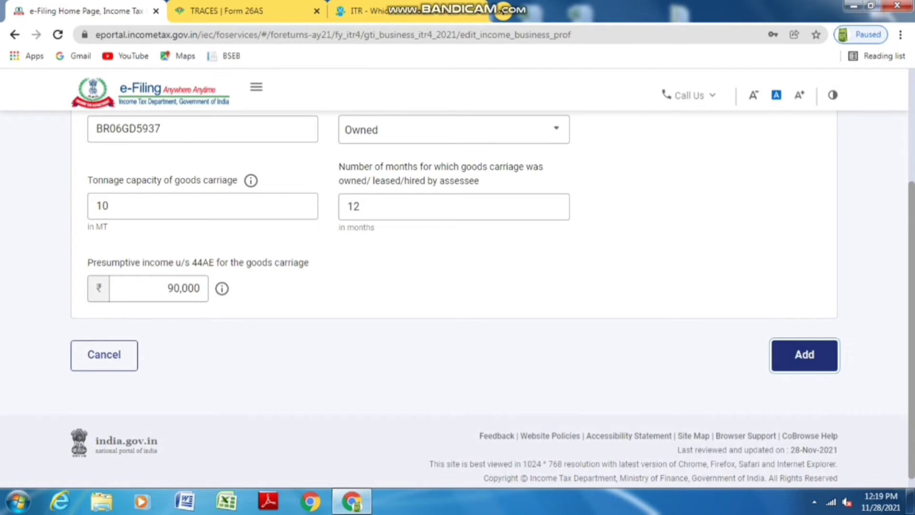
Open Add Details for Income from Other Sources, with gross total income at ₹3,75,000
scroll(458, 295, down, 8)
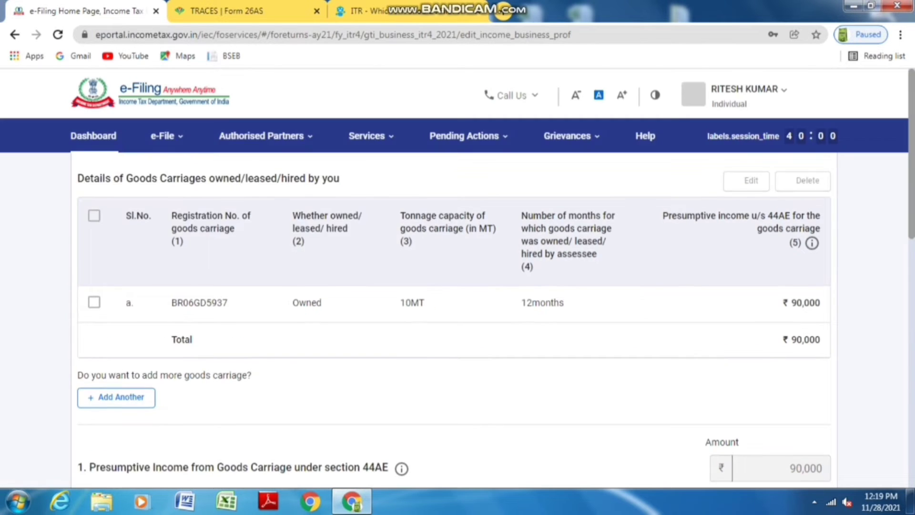
scroll(458, 295, down, 5)
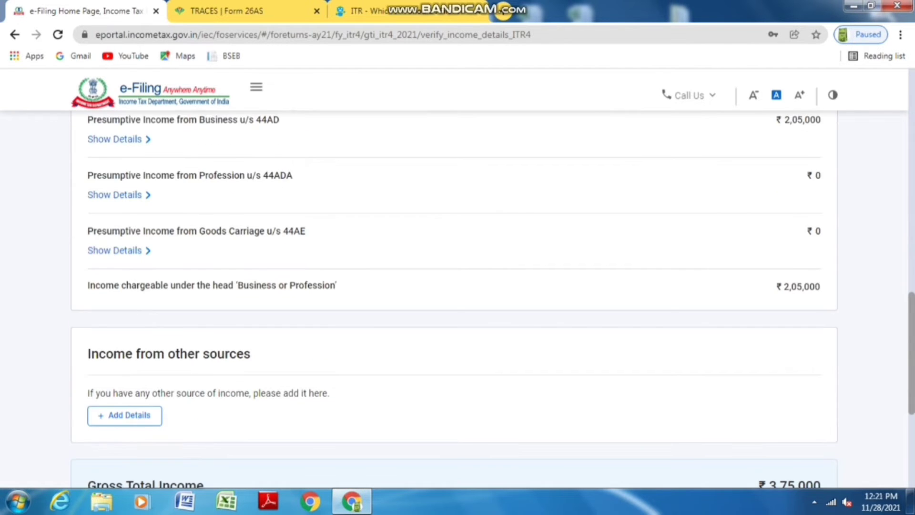
scroll(457, 286, down, 3)
key(Tab)
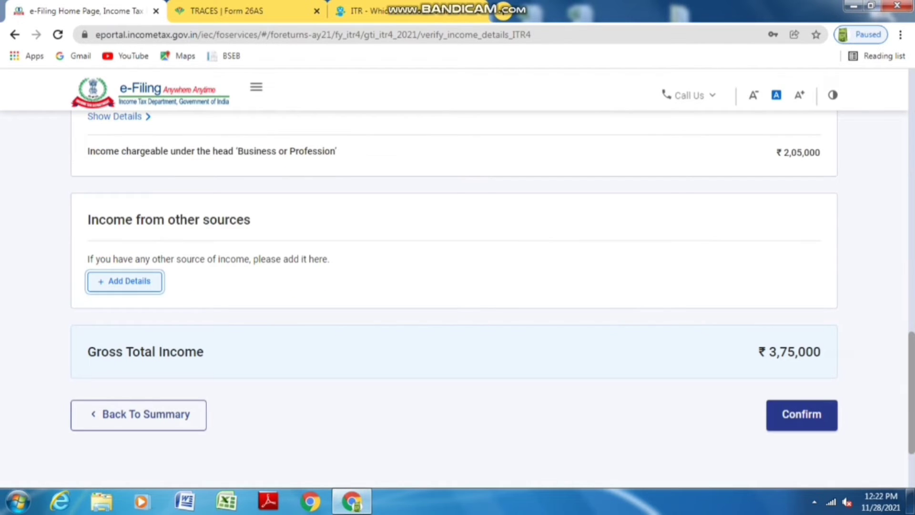
key(Return)
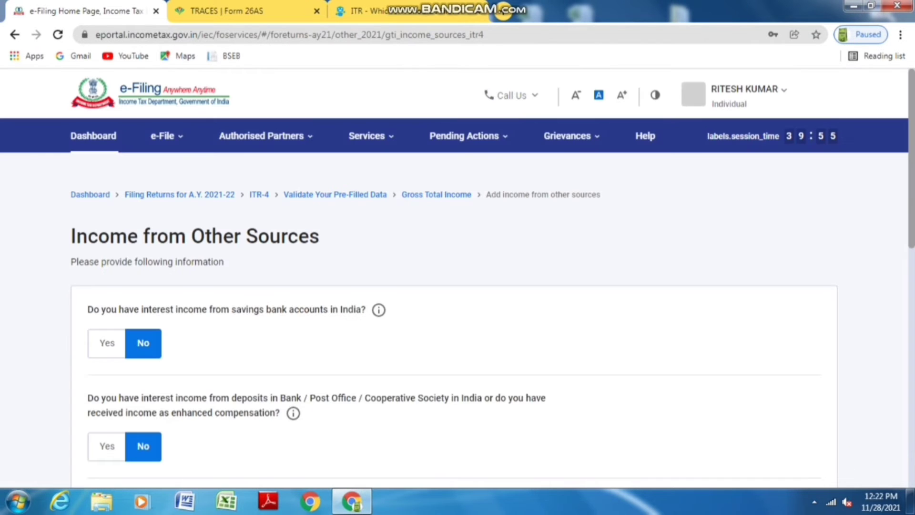
Answer Yes to savings bank interest, enter 982, and continue
click(107, 343)
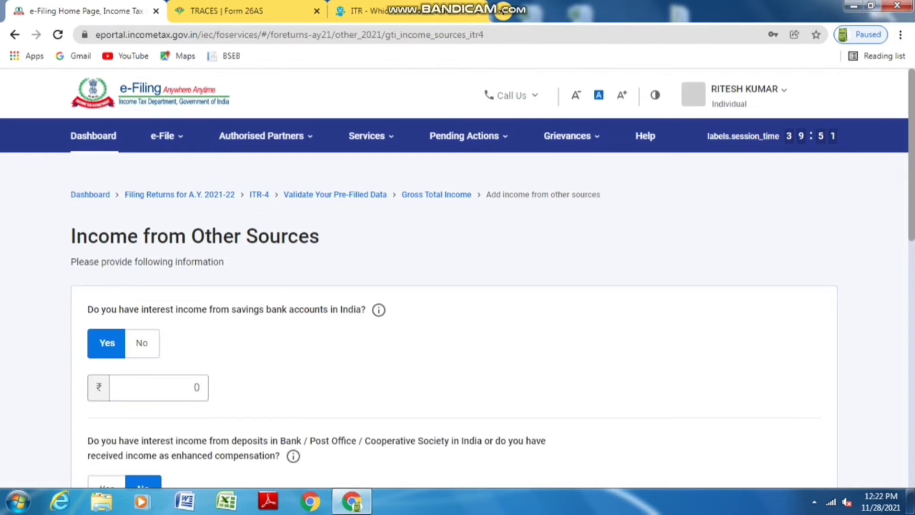
scroll(458, 310, down, 1)
click(157, 319)
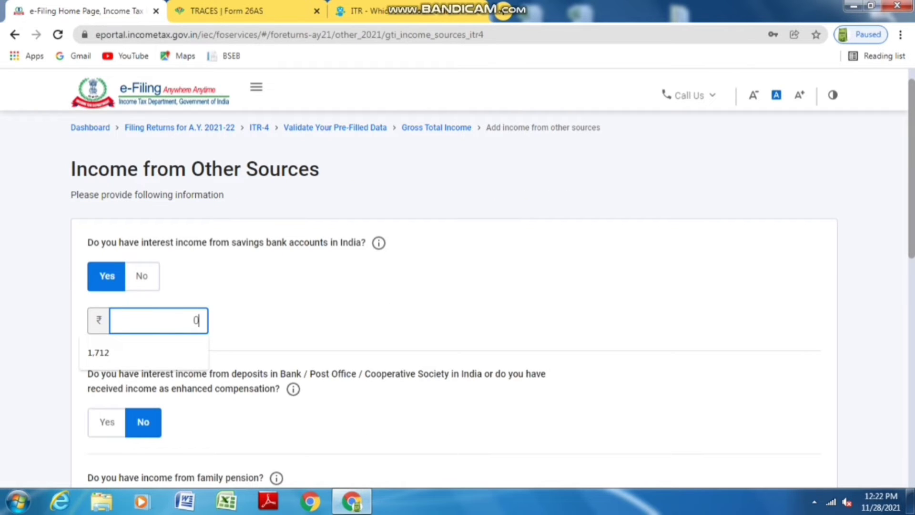
text(982)
key(Tab)
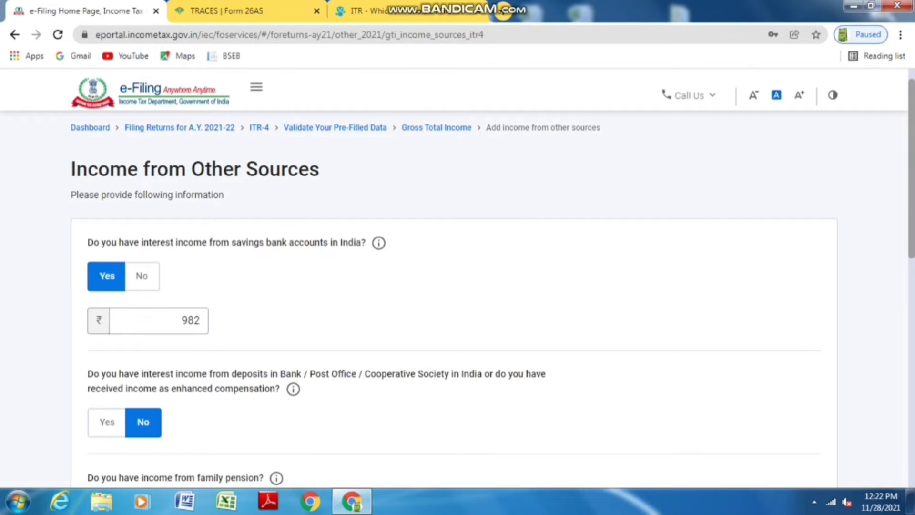
scroll(458, 305, down, 1)
scroll(457, 305, down, 5)
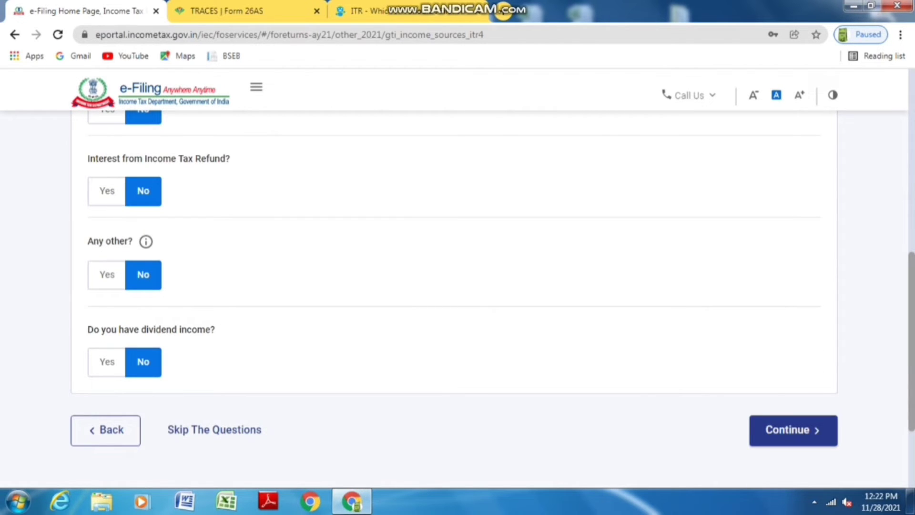
click(793, 430)
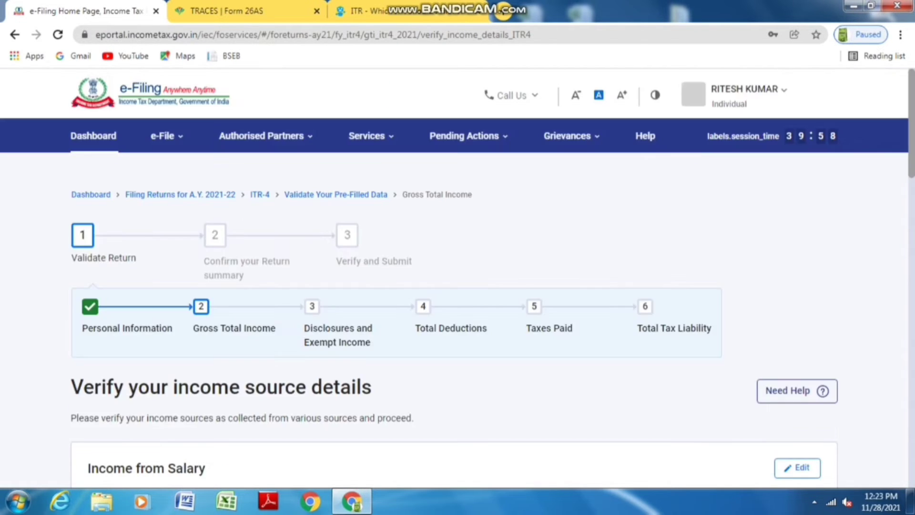
Confirm the ₹3,75,982 gross total income, then open the Disclosures and Exempt Income card
scroll(454, 286, down, 10)
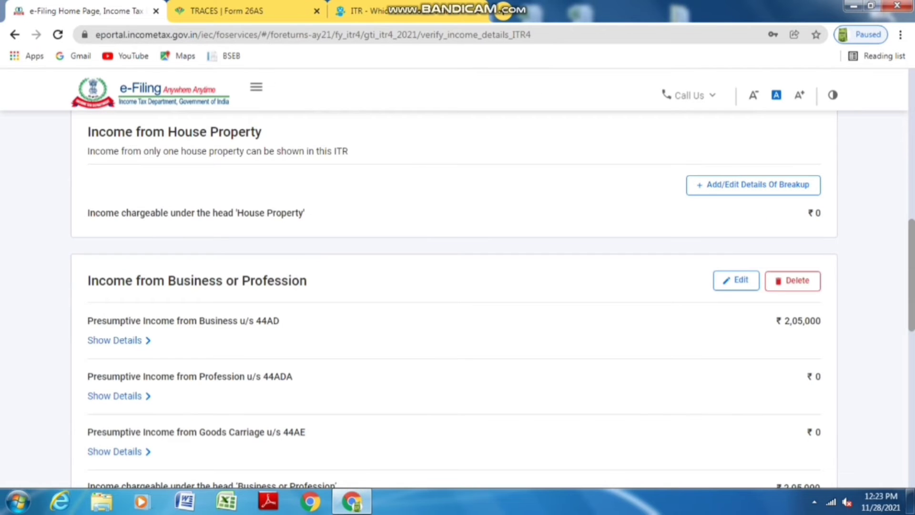
scroll(454, 286, down, 7)
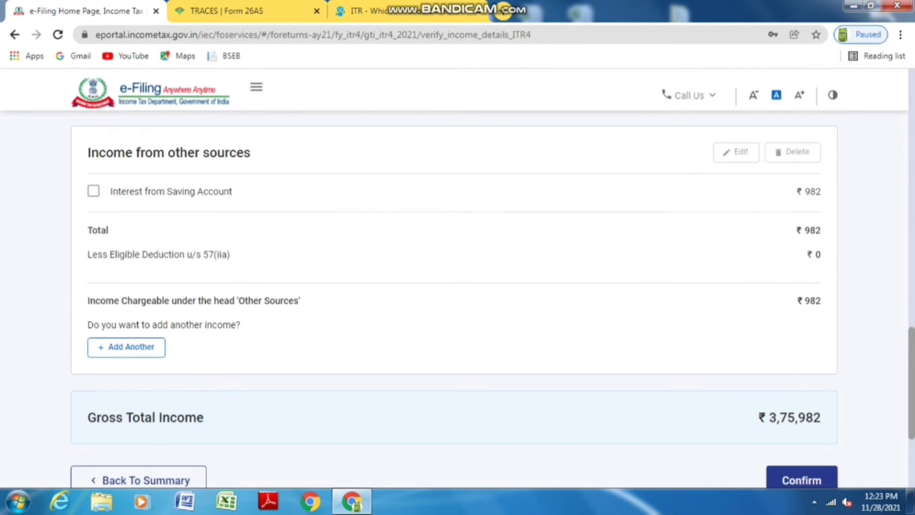
scroll(454, 286, down, 2)
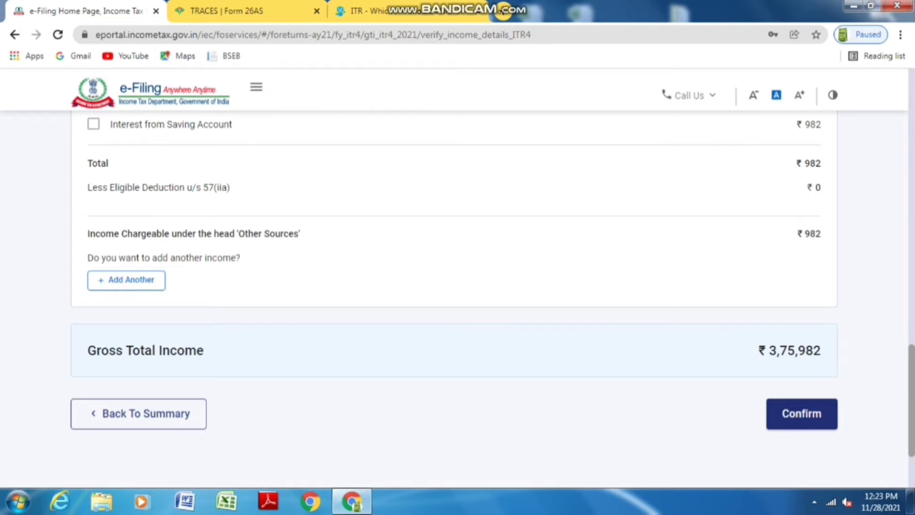
click(802, 414)
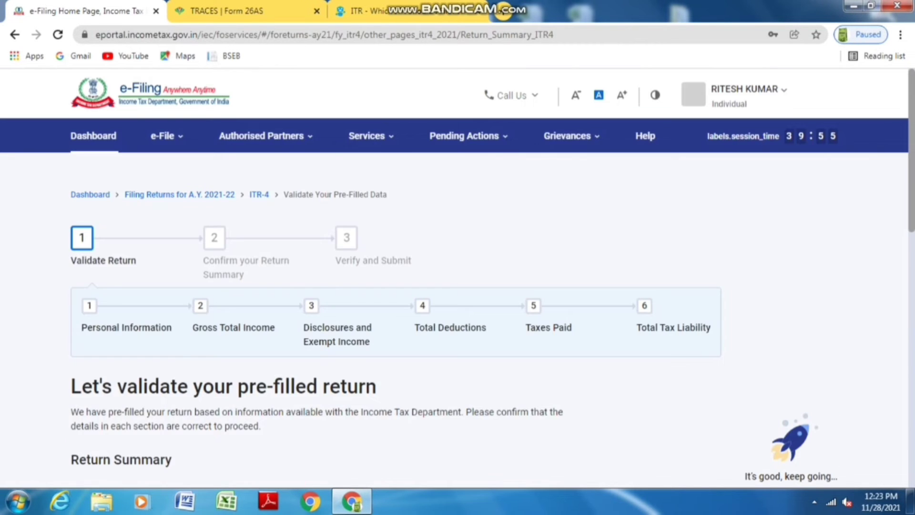
scroll(458, 286, down, 7)
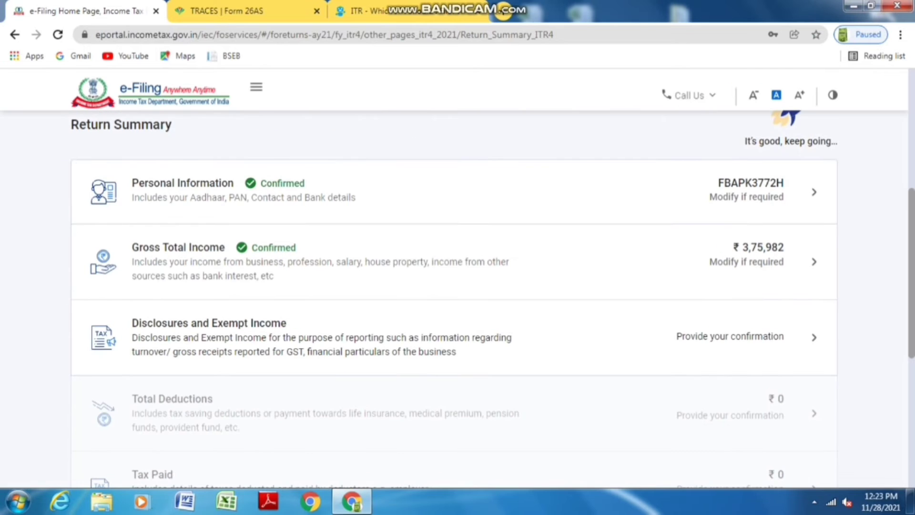
click(209, 323)
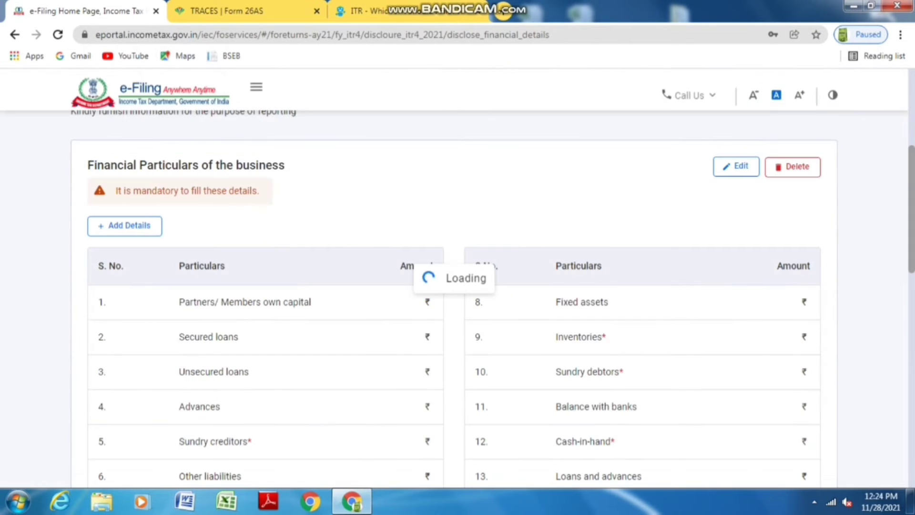
Open Add Details under Financial Particulars of the business
scroll(457, 286, down, 4)
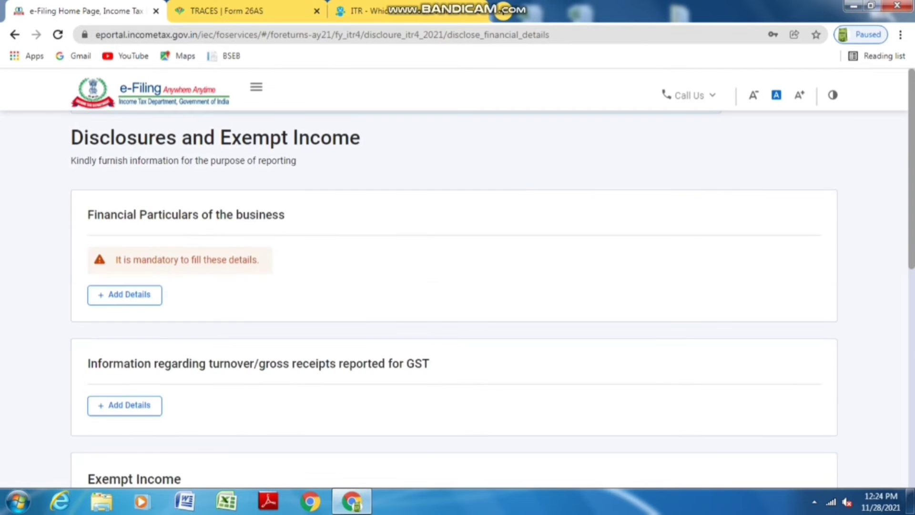
scroll(457, 286, down, 3)
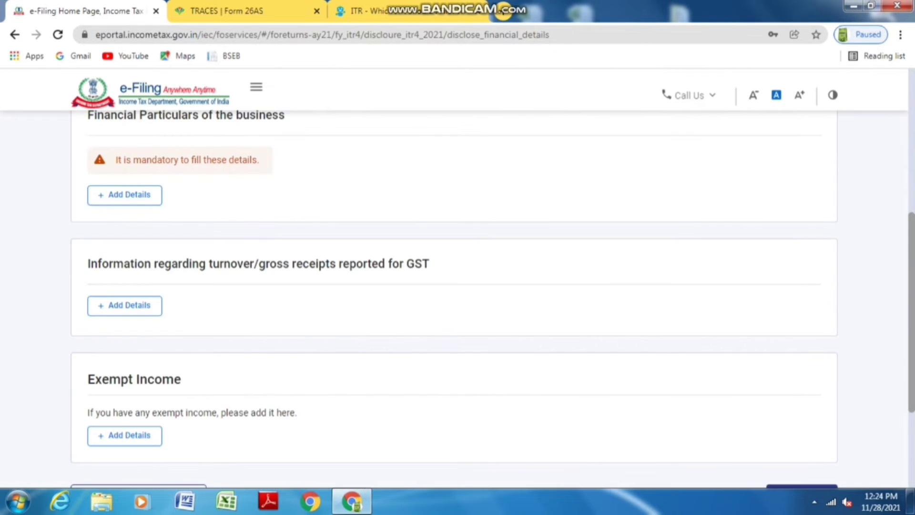
scroll(458, 286, down, 3)
scroll(457, 286, up, 6)
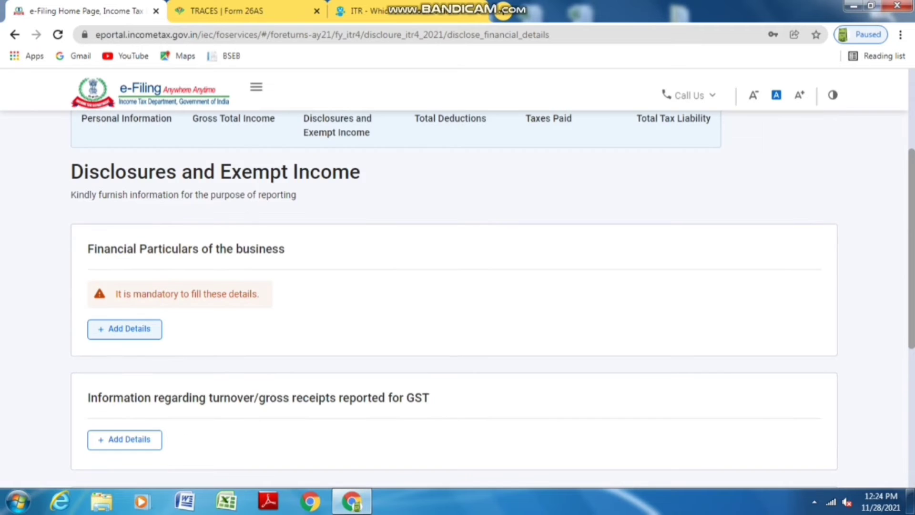
click(124, 328)
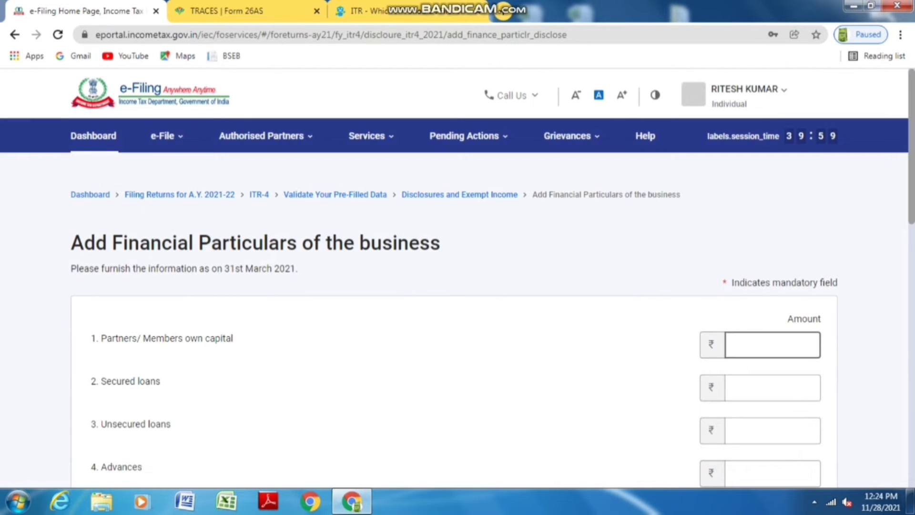
Enter capital 4,42,000, zero loans and advances, sundry creditors 1,12,000 and other liabilities 11,200
click(772, 344)
text(4,42,000)
key(Tab)
text(0)
key(Tab)
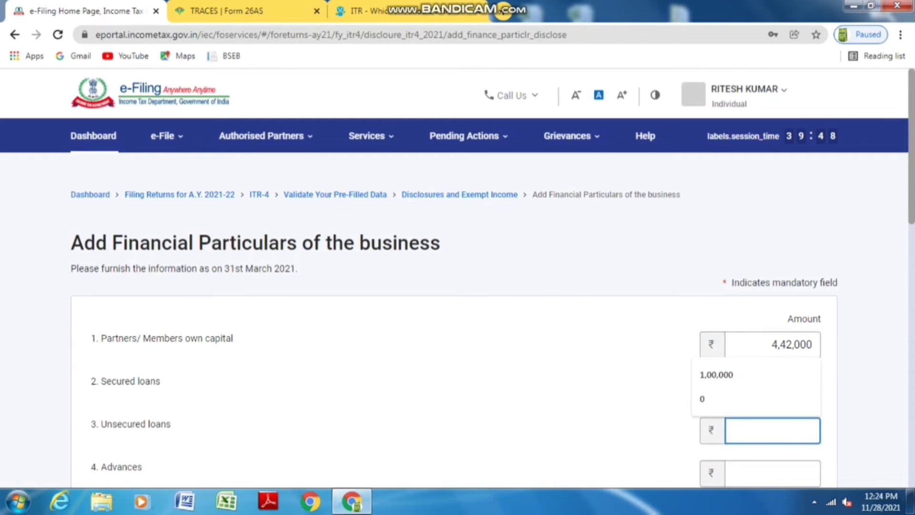
text(0)
key(Tab)
text(0)
key(Tab)
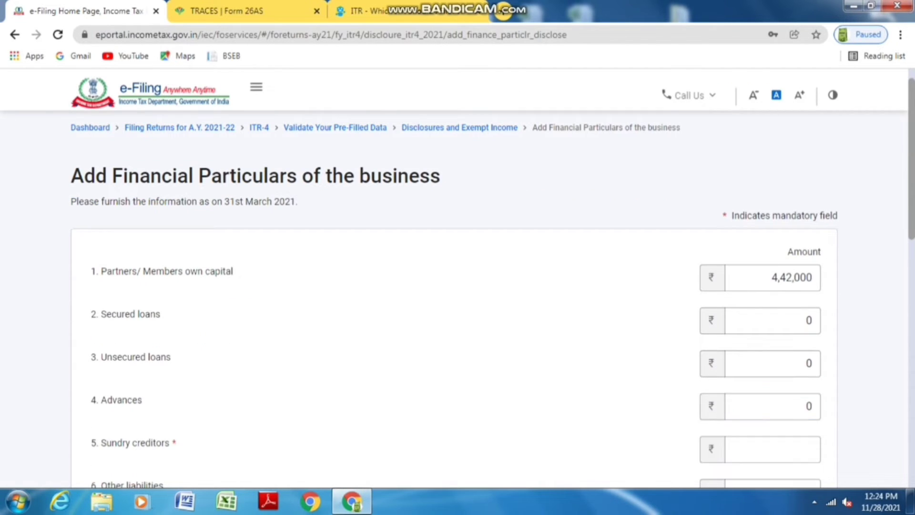
text(112000)
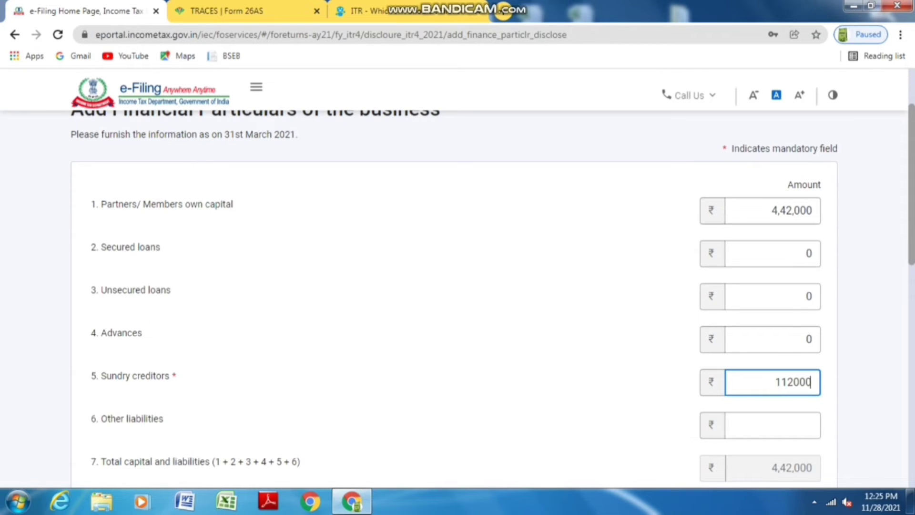
key(Tab)
text(12,200)
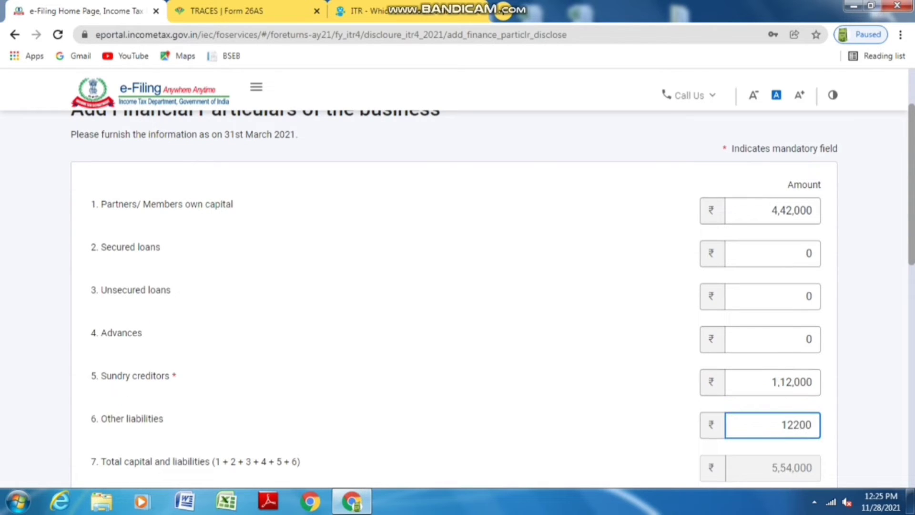
key(Tab)
key(BackSpace)
text(1,)
Enter fixed assets 3,96,000, inventories 1,02,000, sundry debtors 42,500 and bank balance 11,655
scroll(458, 296, down, 3)
click(772, 377)
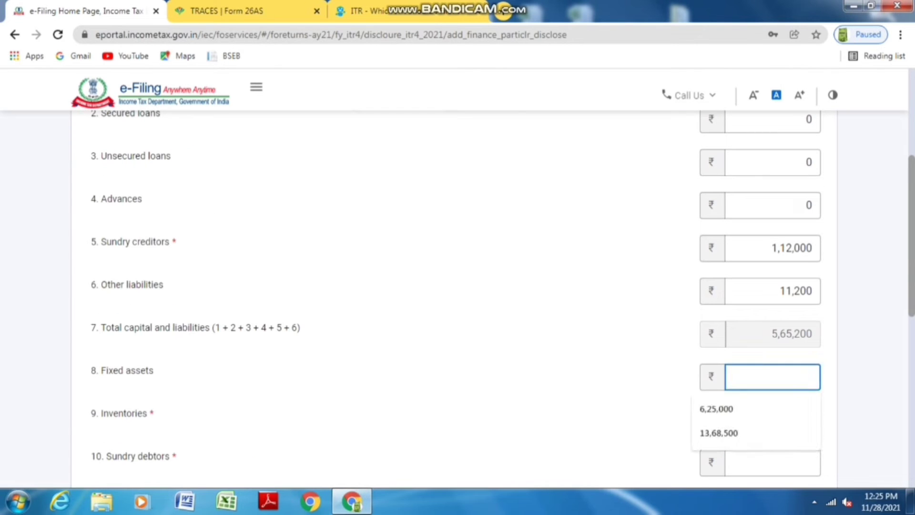
text(3)
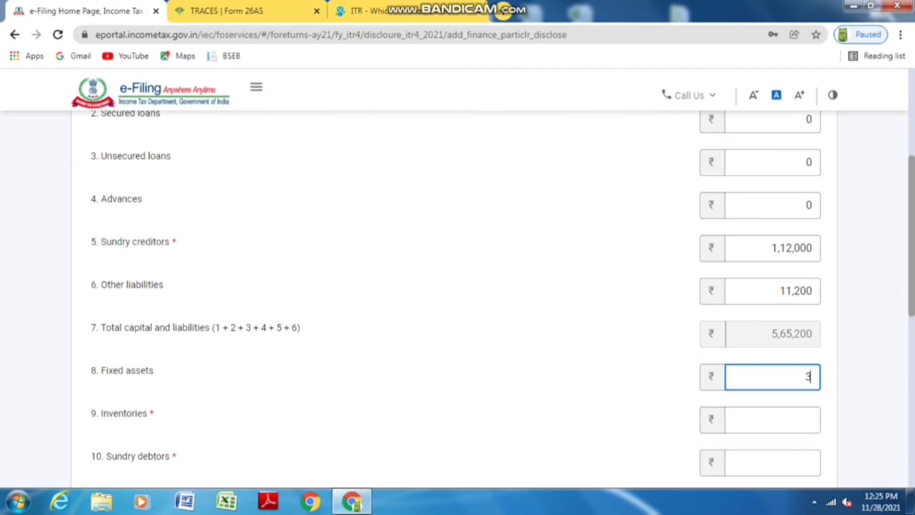
text(16000)
key(Tab)
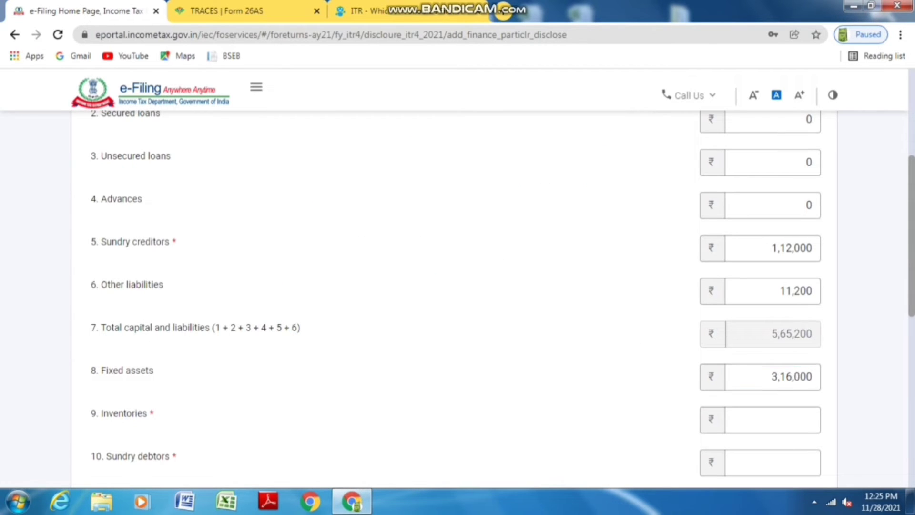
key(BackSpace)
text(9)
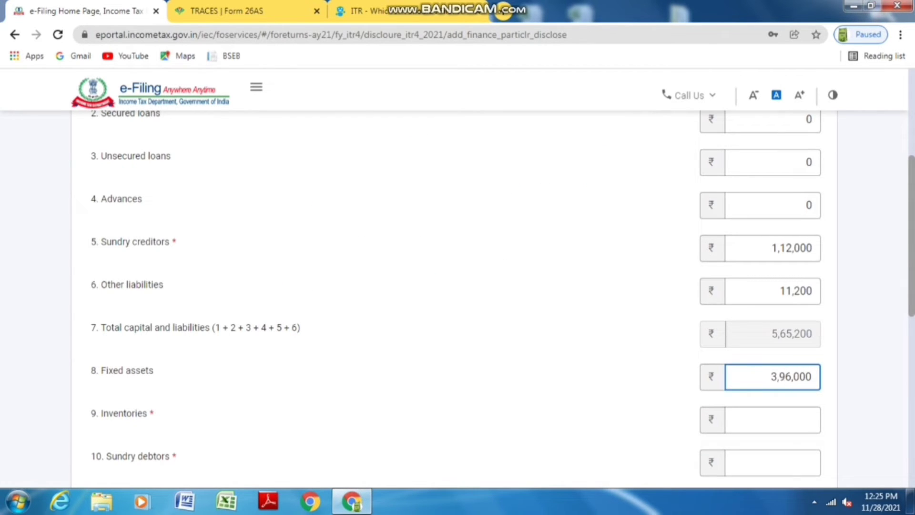
scroll(457, 286, down, 1)
click(772, 352)
text(1)
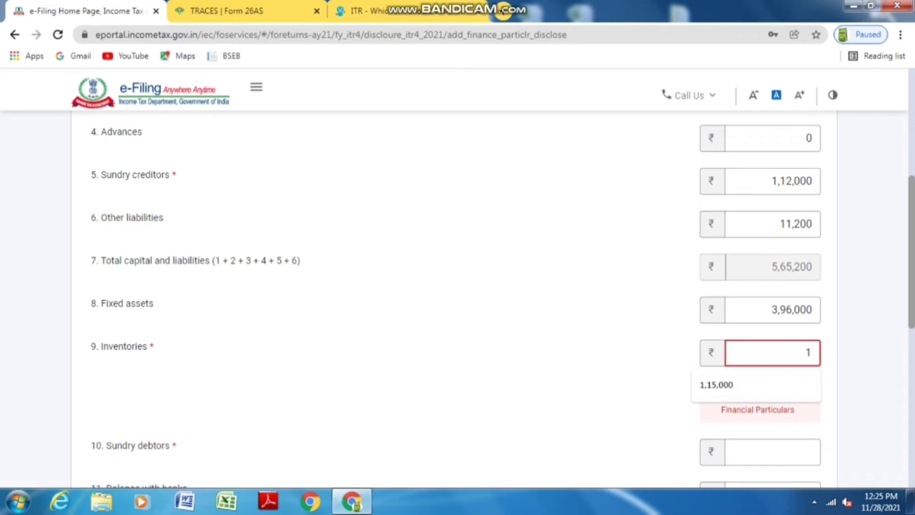
text(02000)
scroll(457, 286, down, 1)
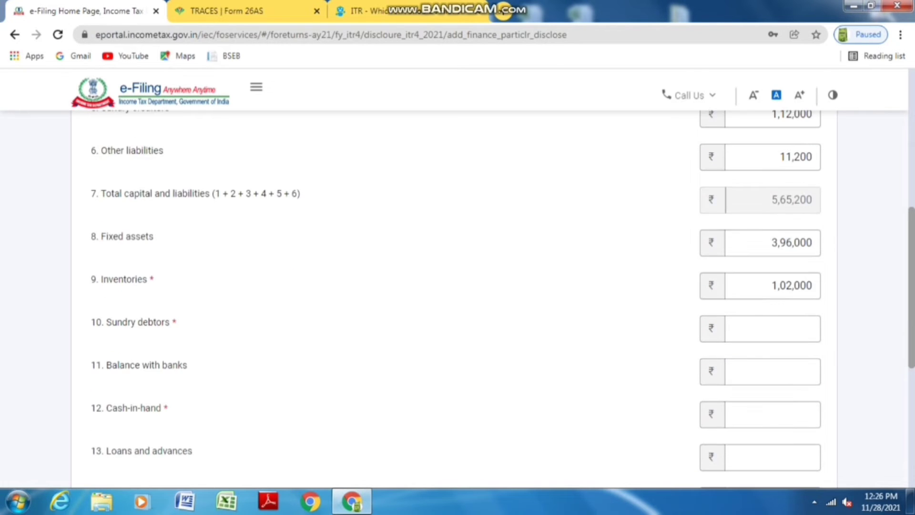
click(772, 327)
text(42500)
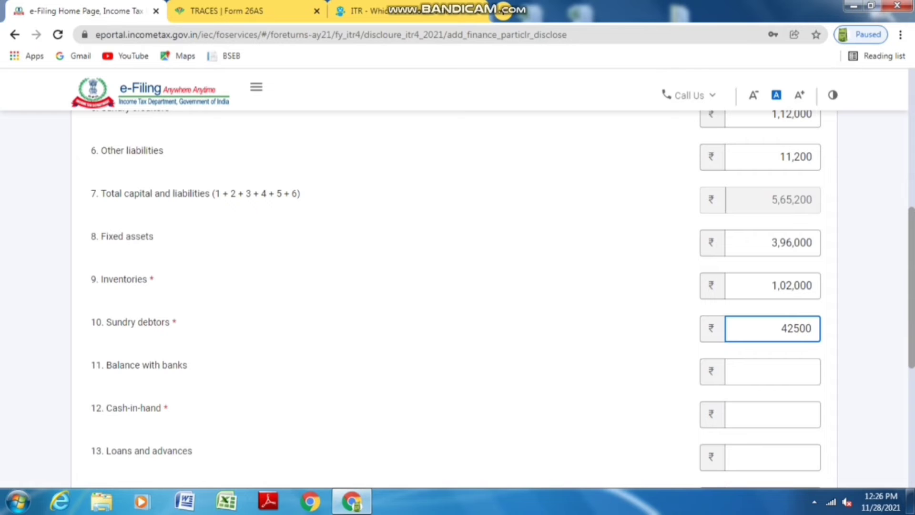
scroll(457, 286, down, 1)
click(772, 304)
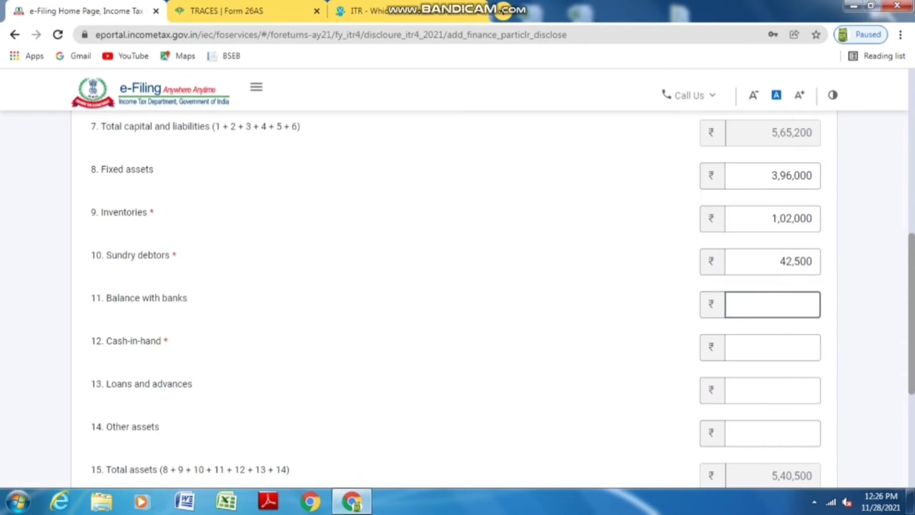
text(11655)
Set Cash-in-hand to 9,895, correcting the mistyped 13,095
click(772, 347)
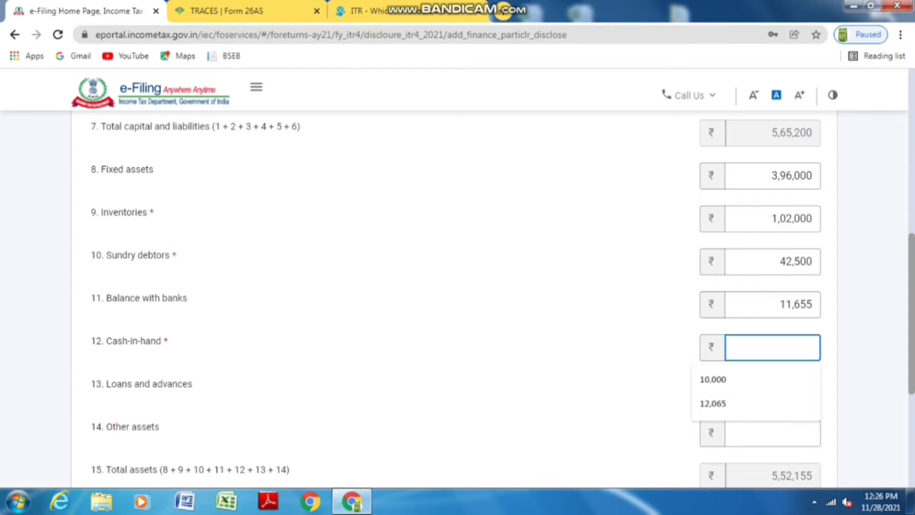
text(13,0)
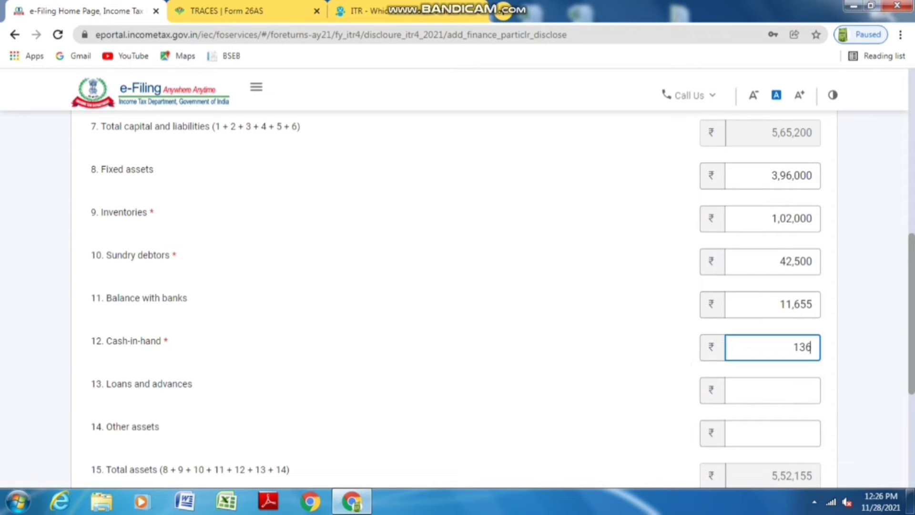
text(95)
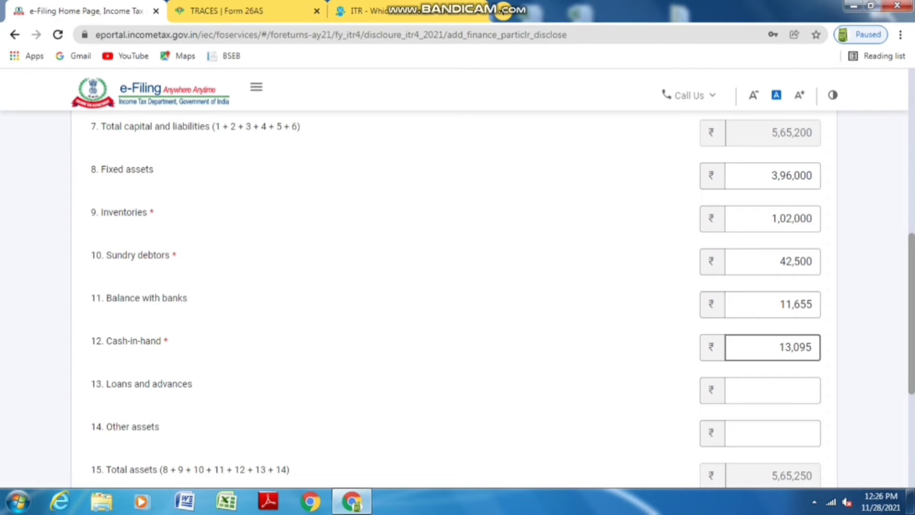
key(Tab)
scroll(457, 286, down, 1)
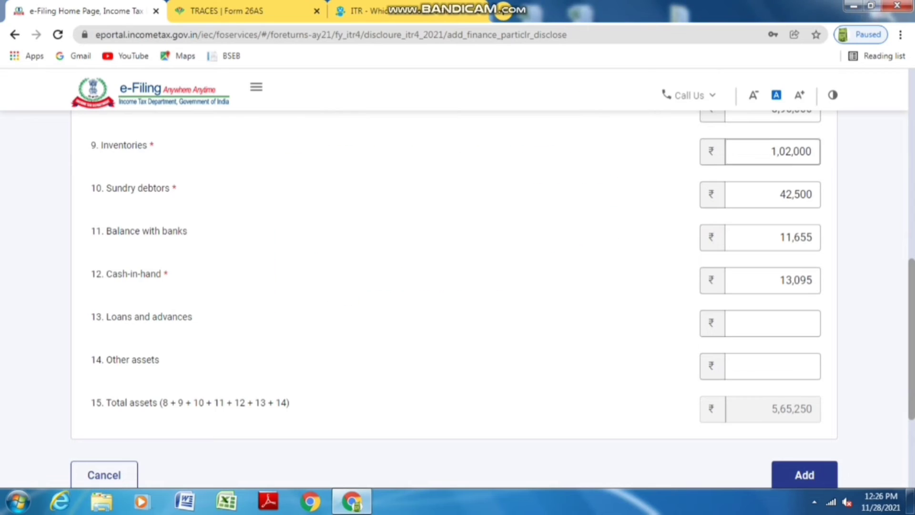
key(shift+Tab)
click(790, 280)
key(BackSpace)
text(0)
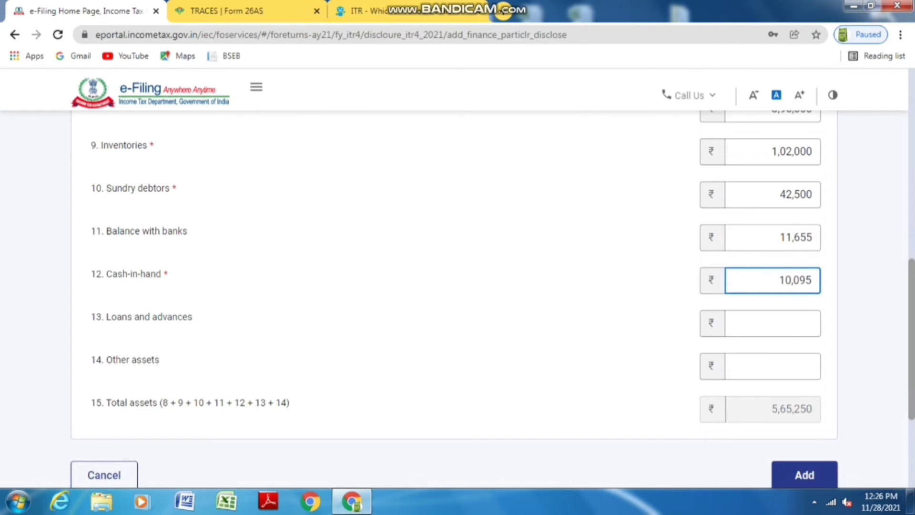
key(BackSpace)
key(BackSpace)
text(9)
key(Right)
key(BackSpace)
text(8)
click(772, 366)
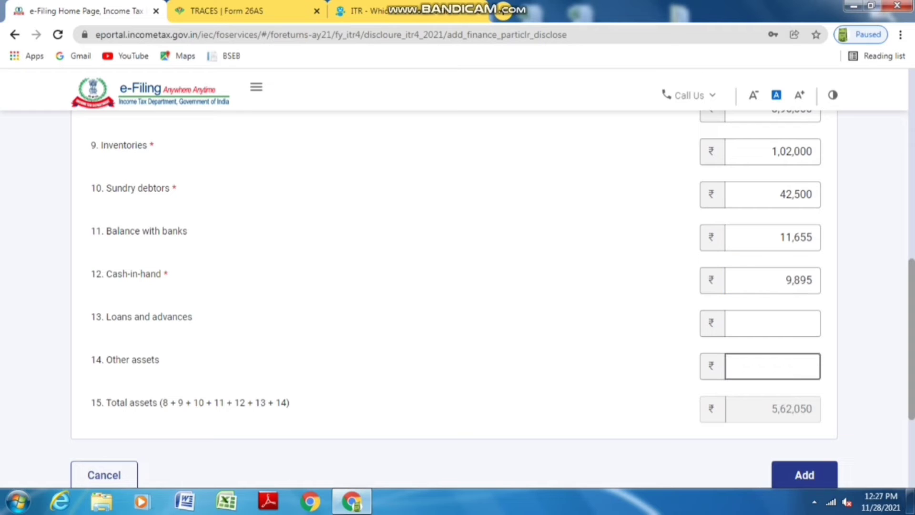
Enter loans and advances 0 and other assets 3,150, then add the particulars totalling 5,65,200
click(772, 323)
text(0)
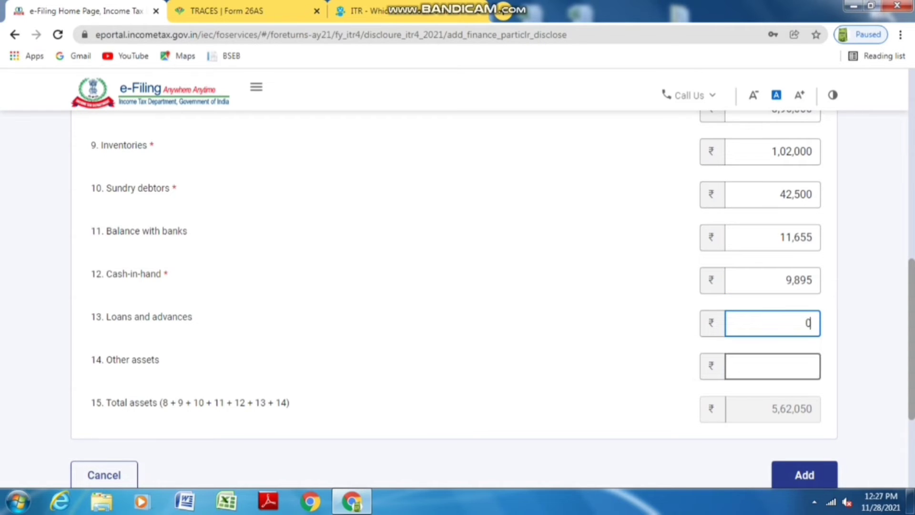
key(Tab)
text(3054)
key(BackSpace)
key(BackSpace)
key(BackSpace)
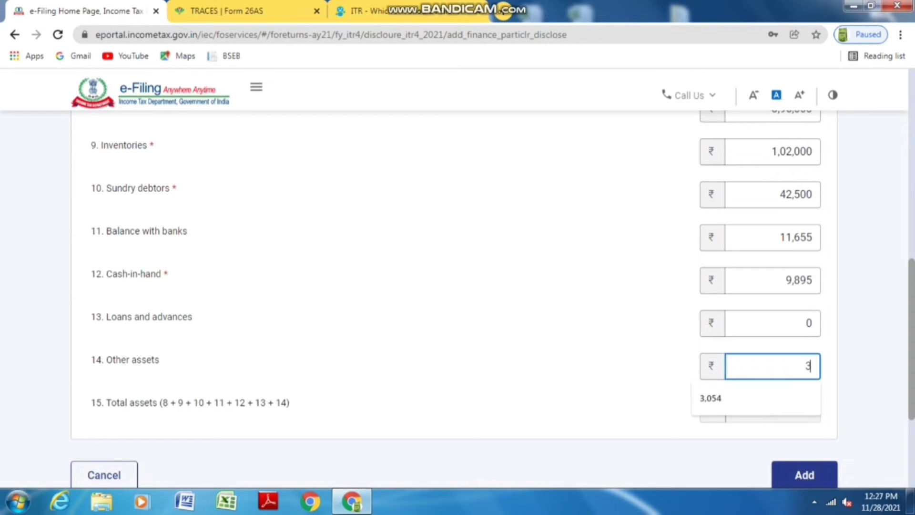
text(050)
scroll(457, 277, up, 3)
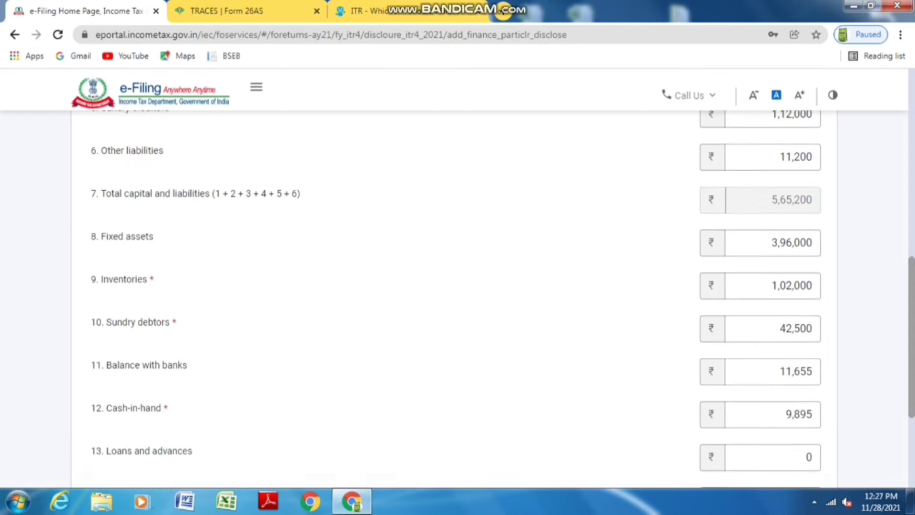
scroll(457, 276, down, 3)
key(BackSpace)
text(150)
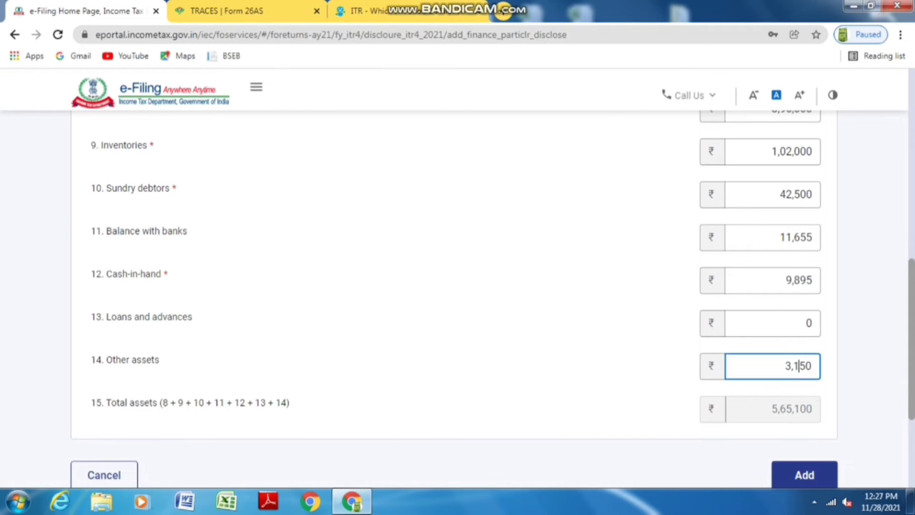
scroll(457, 276, up, 2)
scroll(457, 276, down, 5)
click(804, 341)
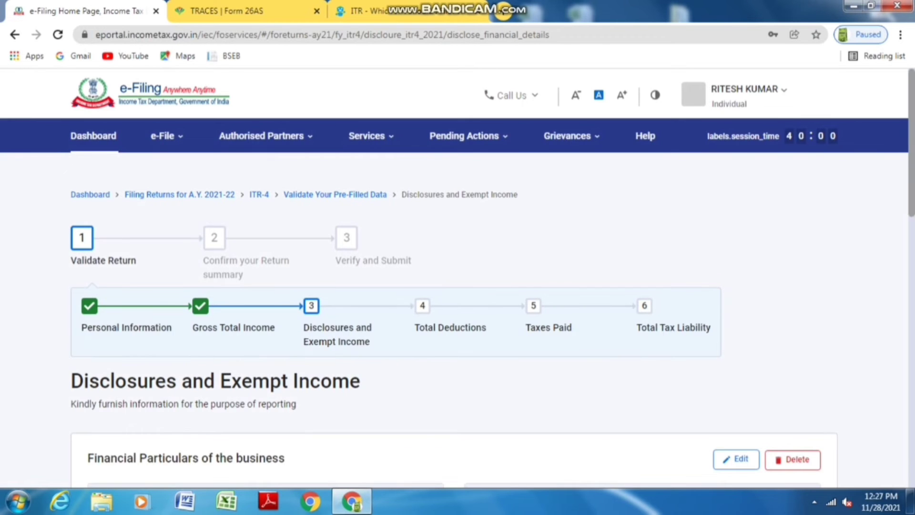
Confirm the Disclosures page with ₹5,65,200 financial particulars, then open Total Deductions
scroll(454, 326, down, 4)
scroll(457, 277, down, 8)
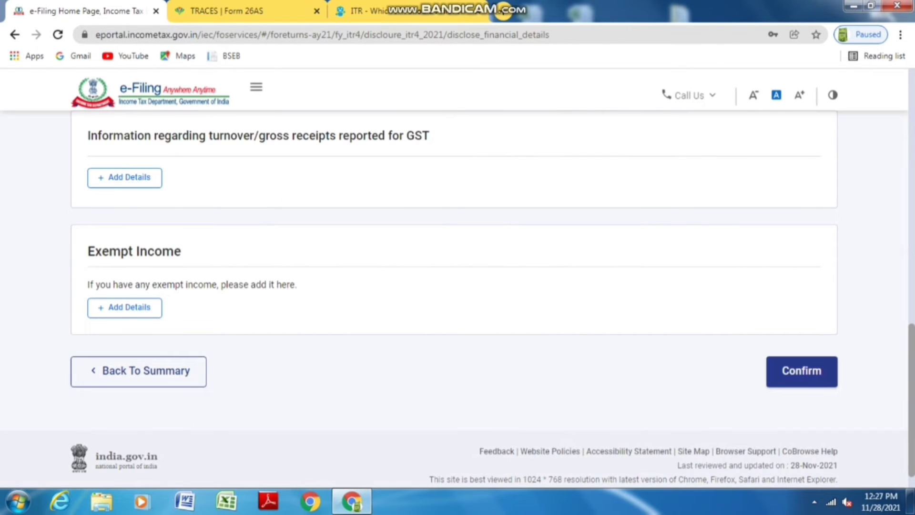
click(802, 370)
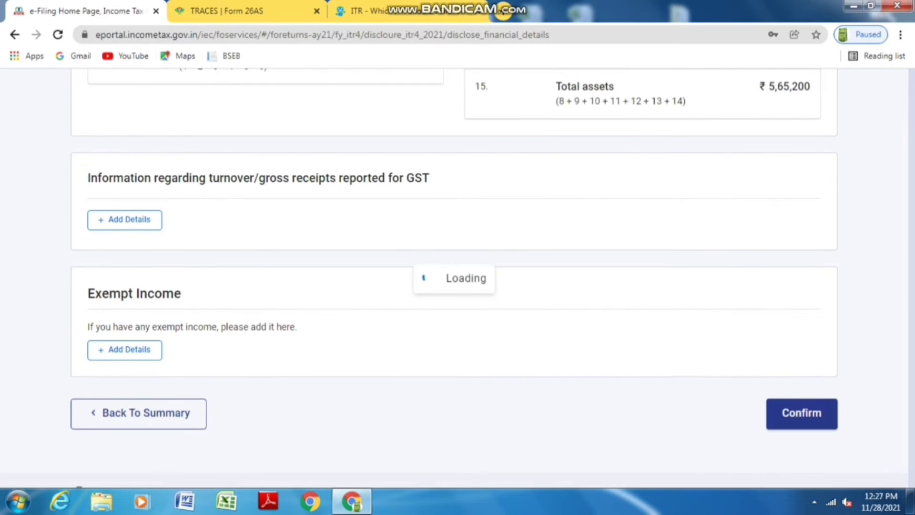
scroll(453, 276, down, 4)
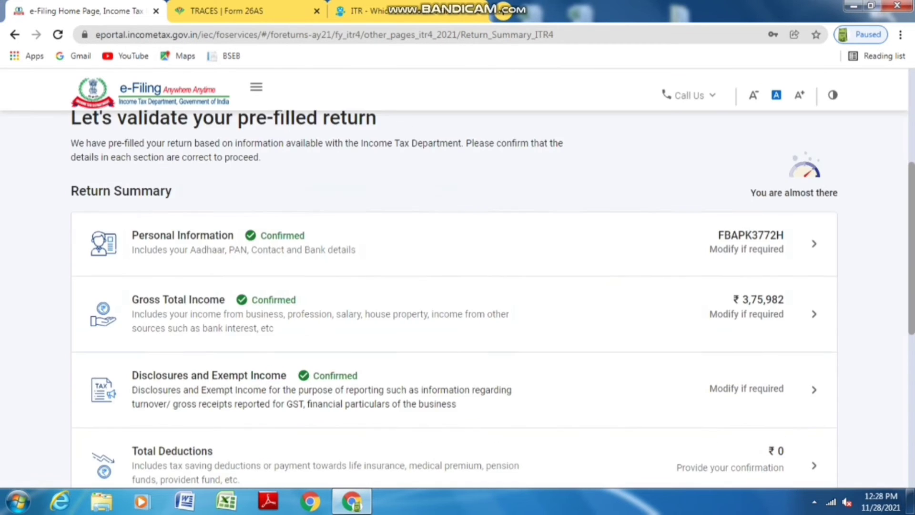
scroll(453, 277, down, 3)
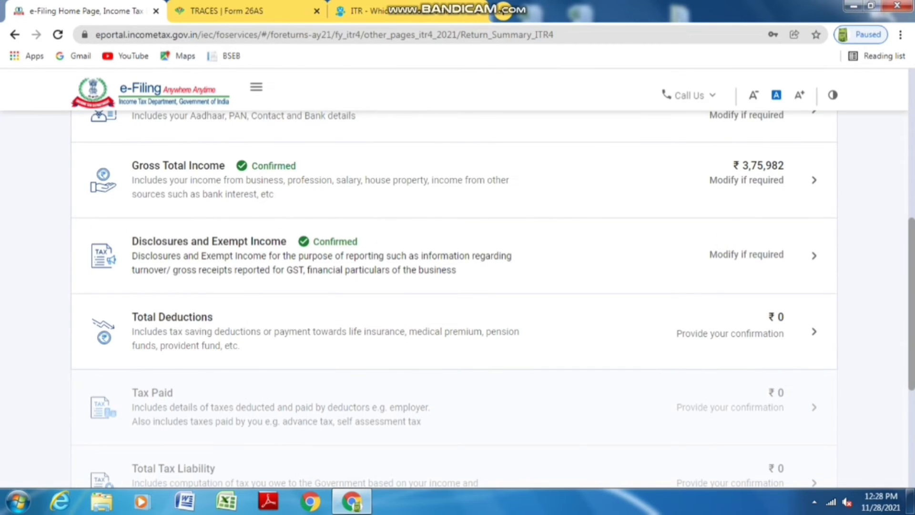
click(814, 332)
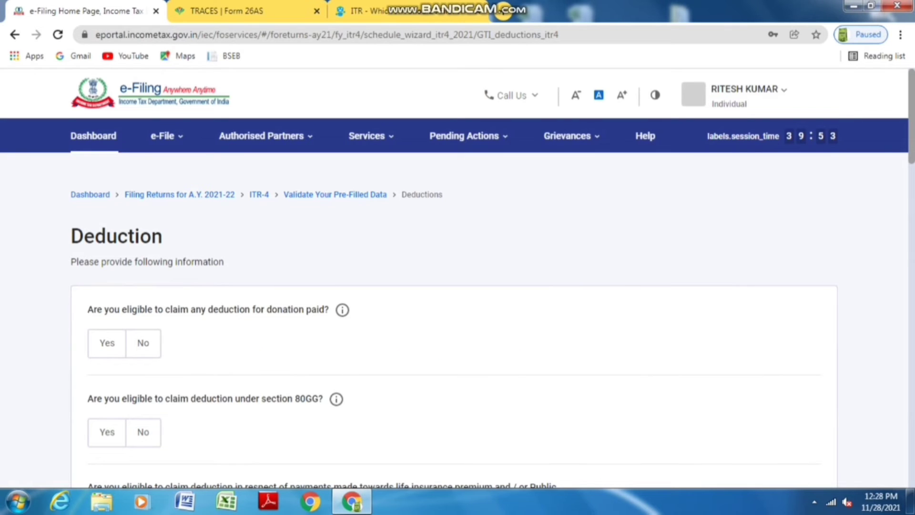
Decline the donation and 80GG deductions and claim 25,782 under Section 80C
click(143, 343)
scroll(457, 286, down, 3)
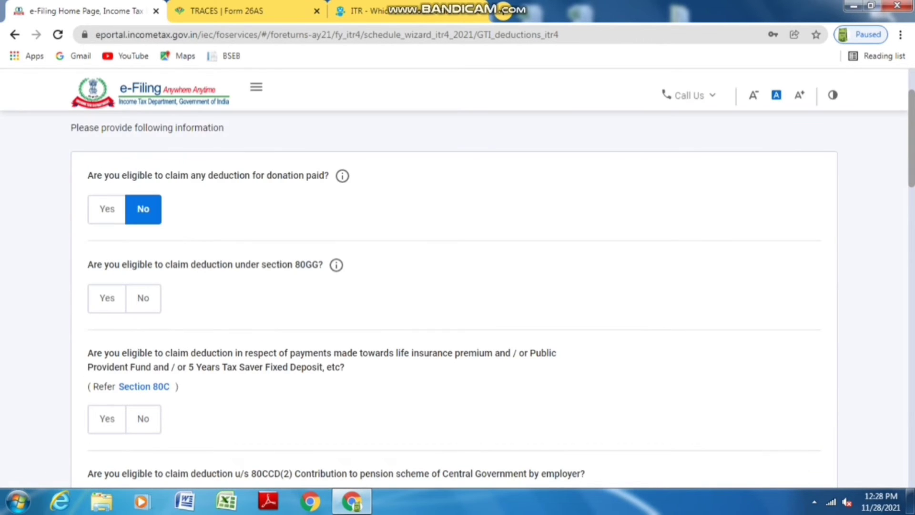
click(143, 298)
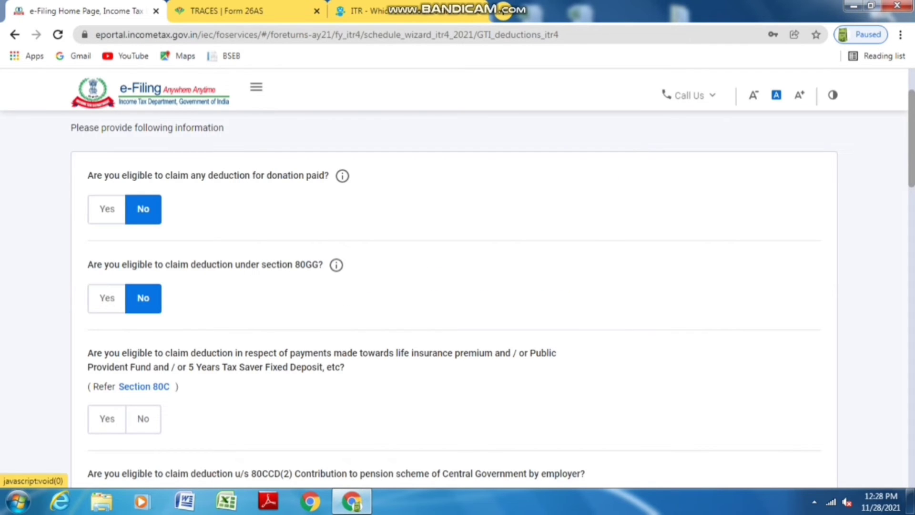
click(107, 418)
scroll(123, 418, down, 1)
click(143, 416)
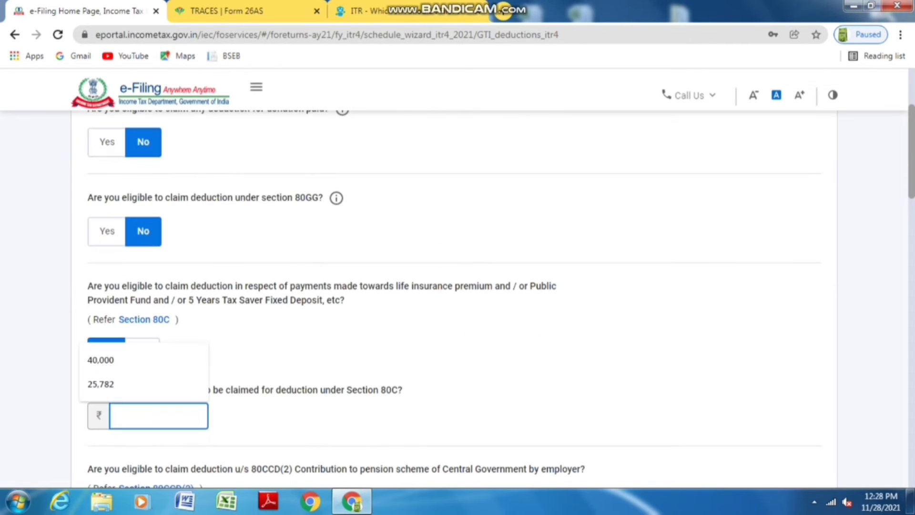
text(25782)
click(295, 415)
Decline the 80CCD(2), 80D, 80E and other deductions, then continue to verification
scroll(295, 416, down, 2)
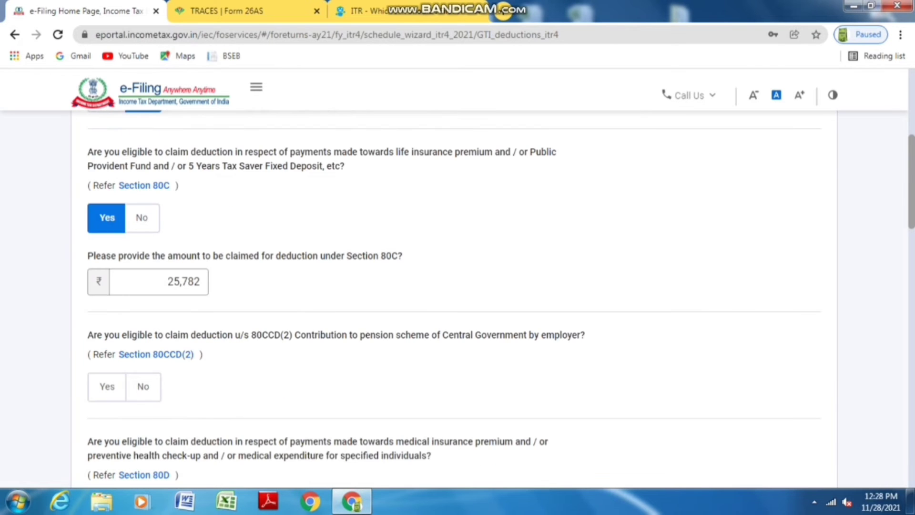
click(143, 386)
scroll(143, 387, down, 2)
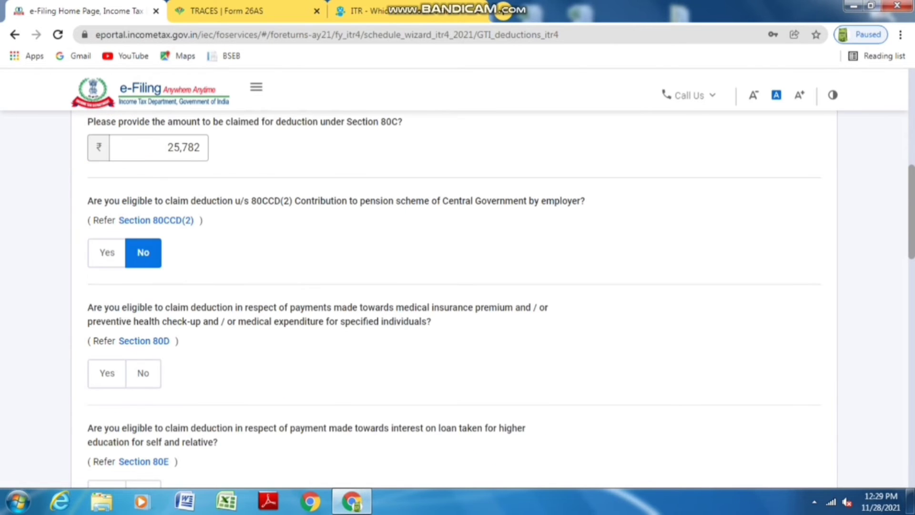
click(143, 373)
scroll(143, 373, down, 2)
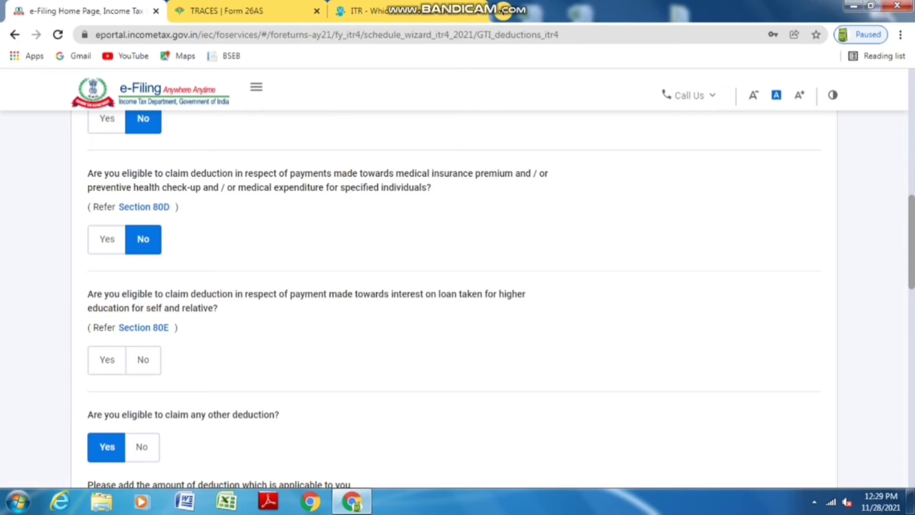
click(143, 359)
scroll(143, 359, down, 2)
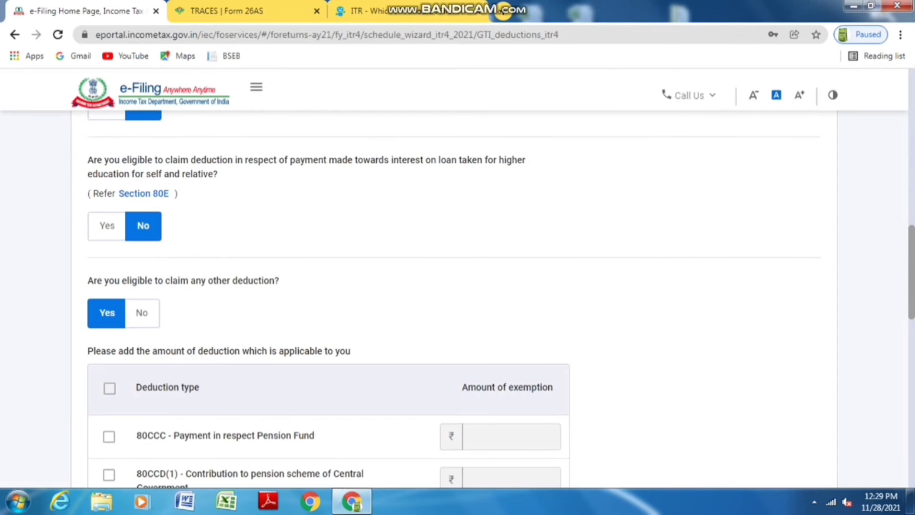
click(141, 312)
click(791, 376)
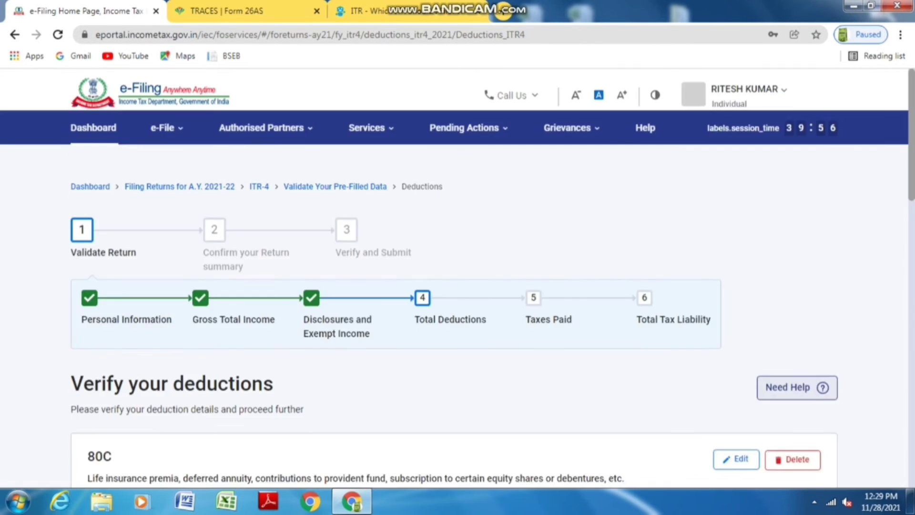
Confirm the verified deductions of ₹25,782
scroll(454, 299, down, 15)
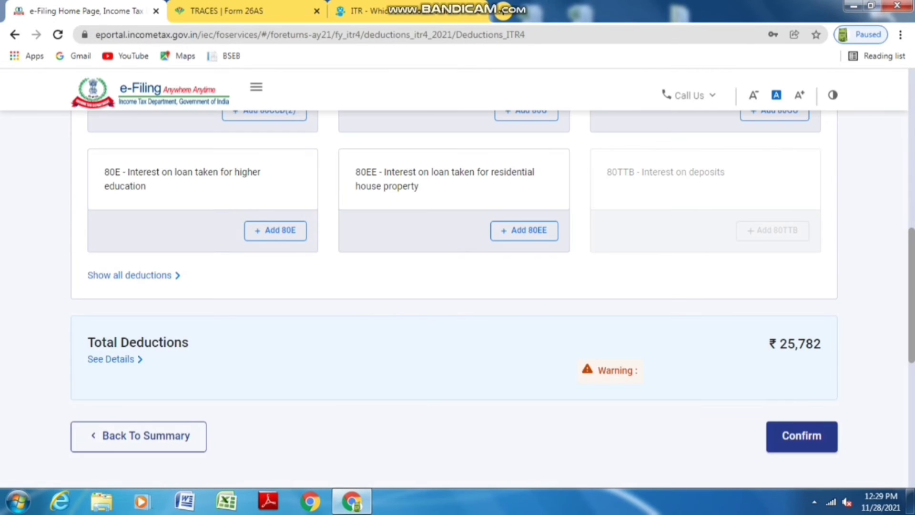
scroll(455, 265, up, 2)
scroll(454, 286, down, 3)
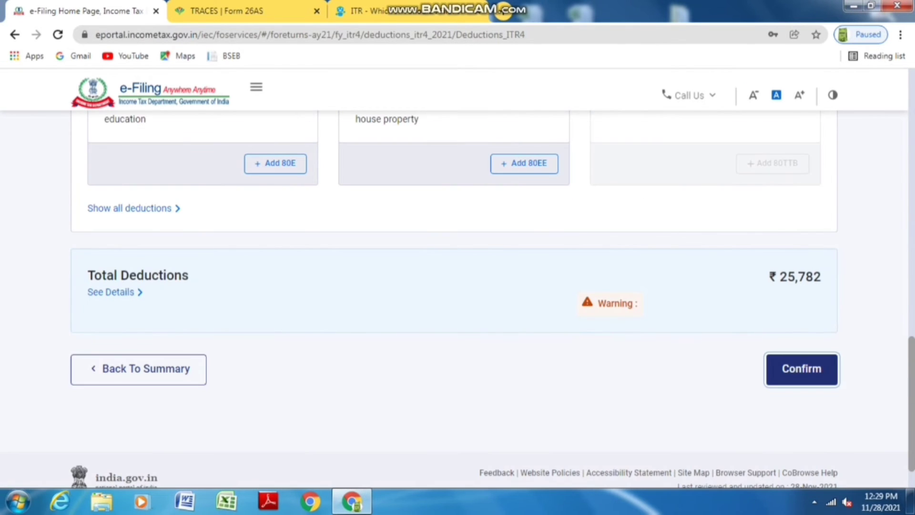
click(129, 208)
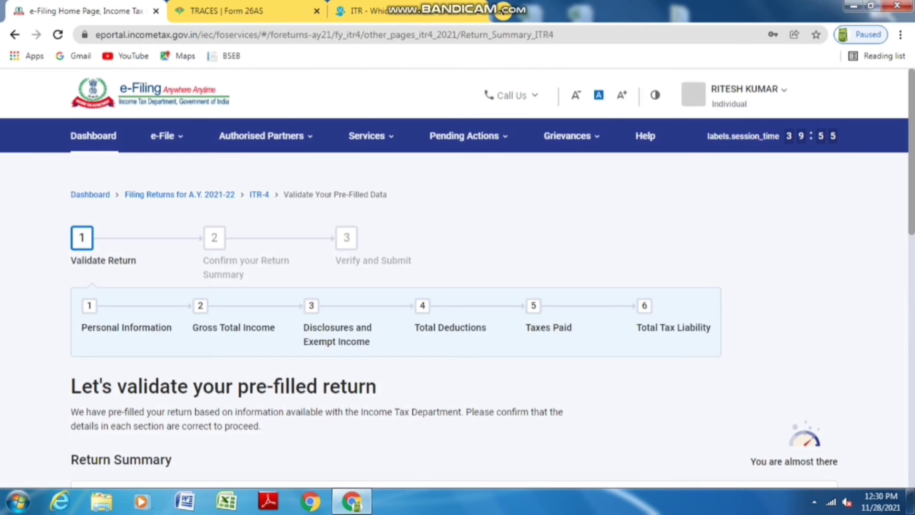
Confirm the ₹0 taxes paid details and bring up the Total Tax Liability section
scroll(455, 305, down, 10)
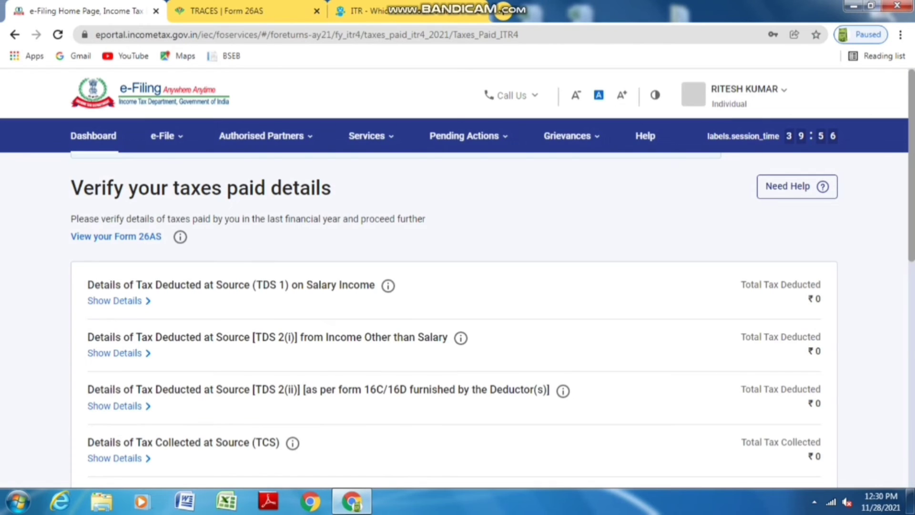
scroll(457, 286, down, 2)
scroll(457, 286, down, 3)
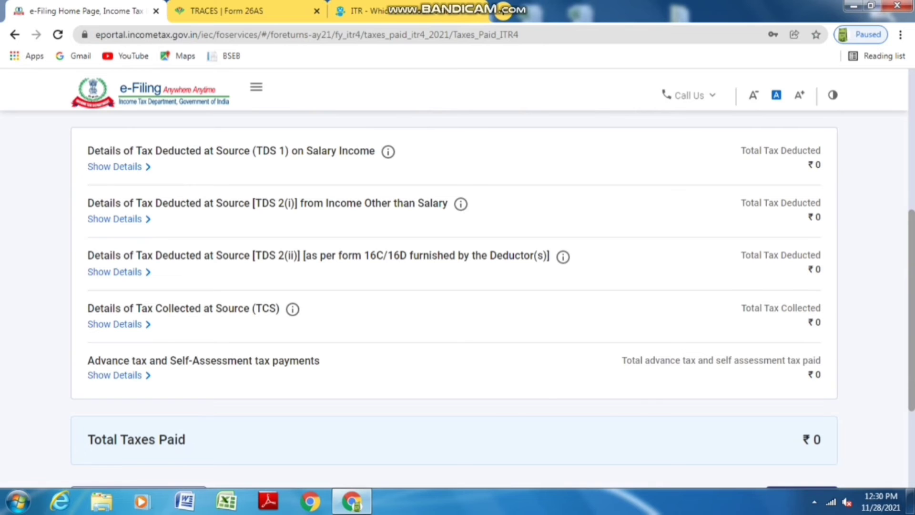
scroll(457, 286, down, 3)
click(802, 344)
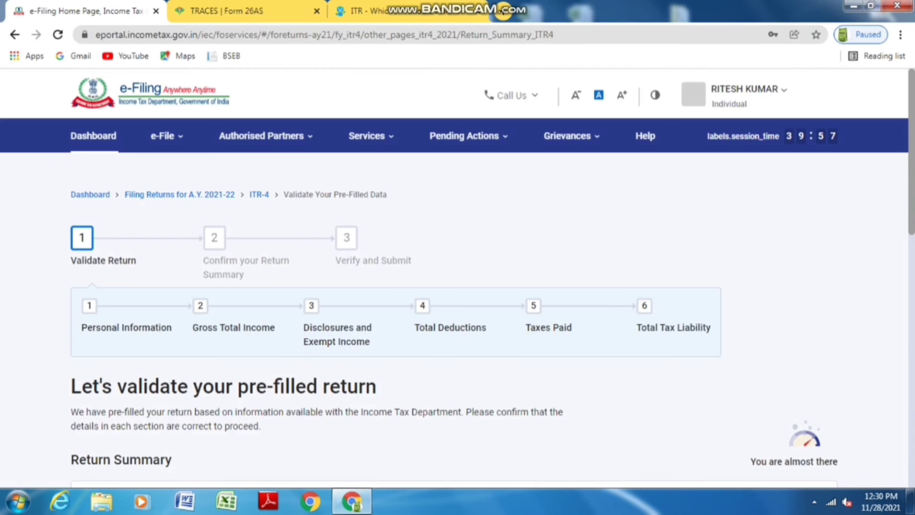
scroll(457, 286, down, 10)
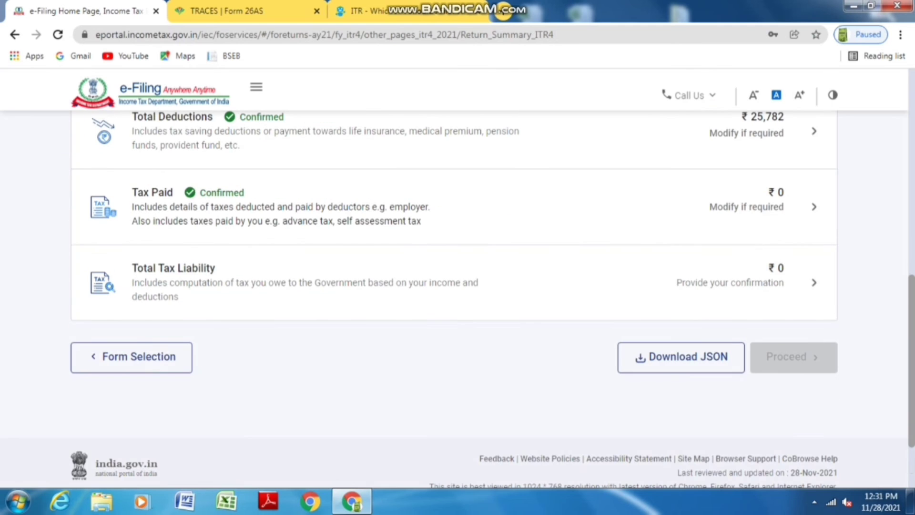
click(814, 282)
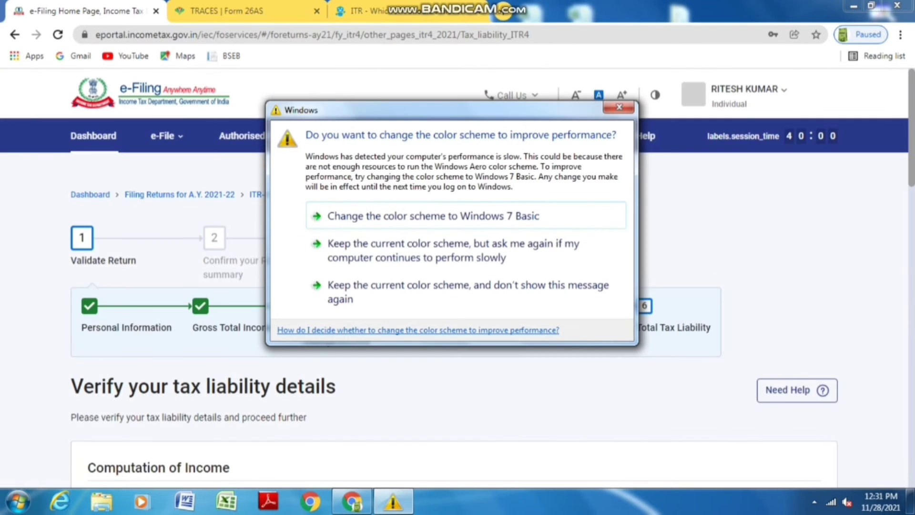
Review the tax liability details and confirm the ₹0 total tax, fee and interest payable
click(621, 106)
scroll(457, 286, down, 8)
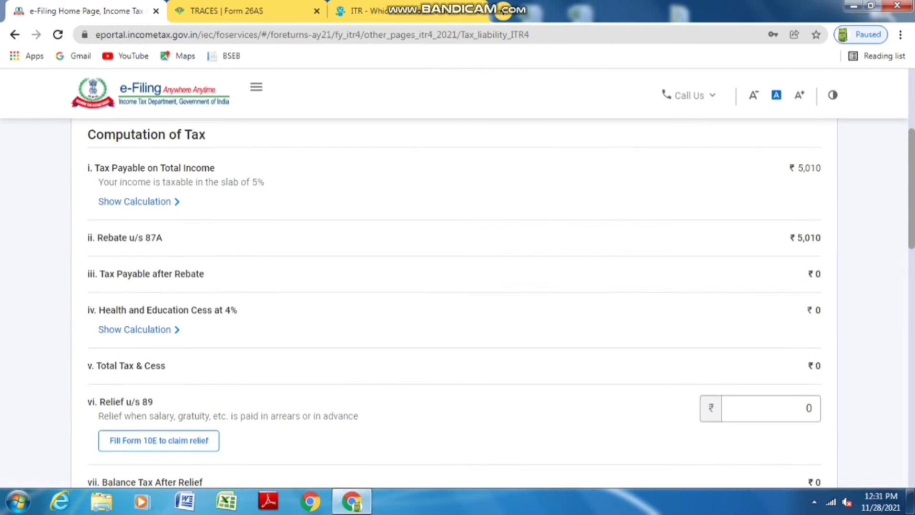
scroll(457, 286, up, 8)
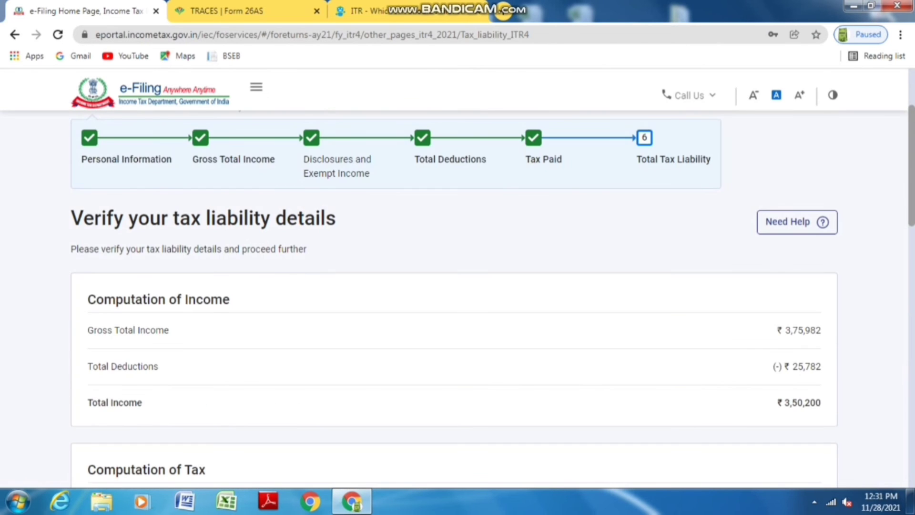
scroll(458, 286, down, 5)
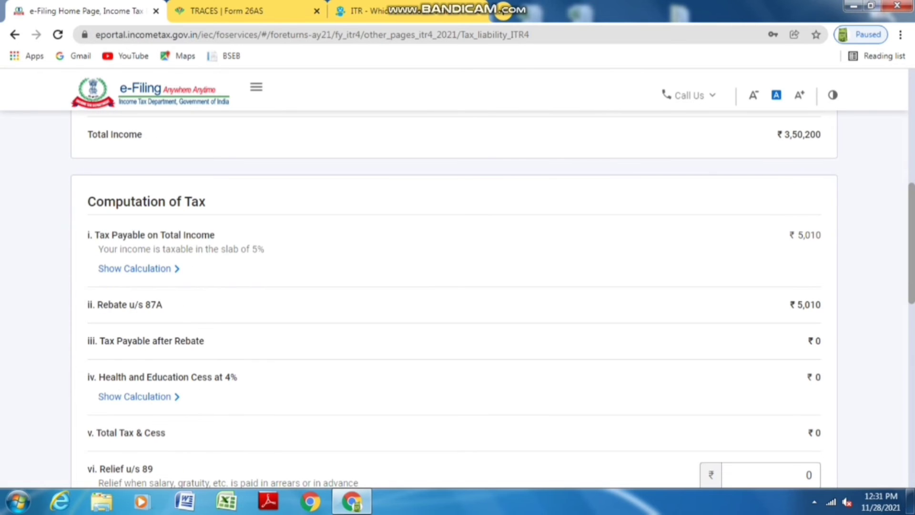
scroll(458, 286, down, 9)
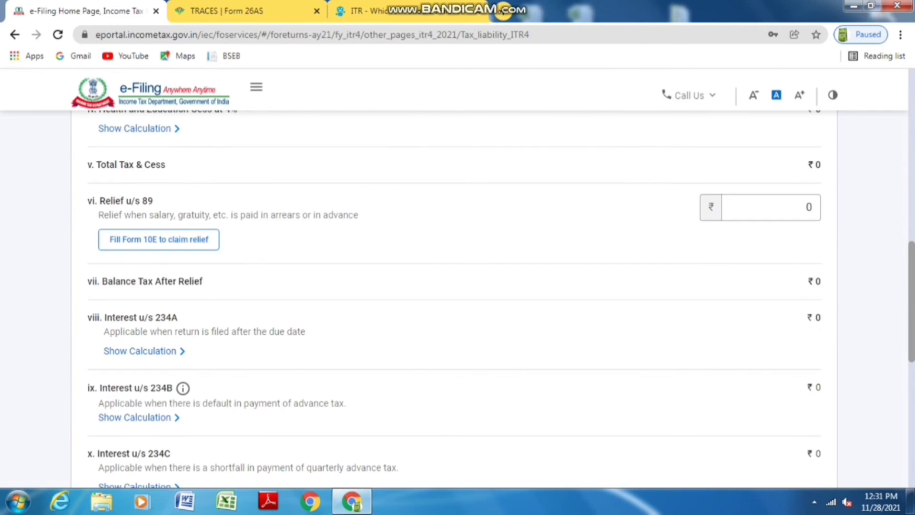
scroll(457, 286, down, 3)
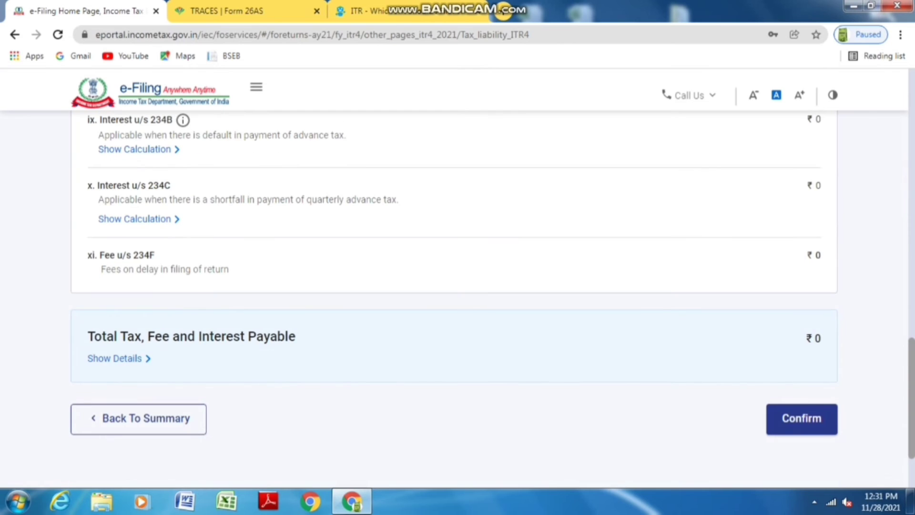
click(801, 418)
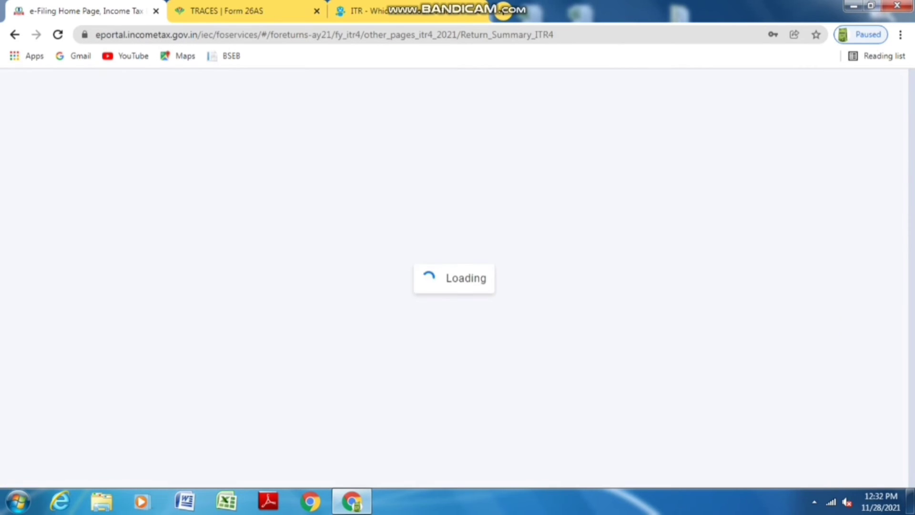
scroll(458, 286, down, 10)
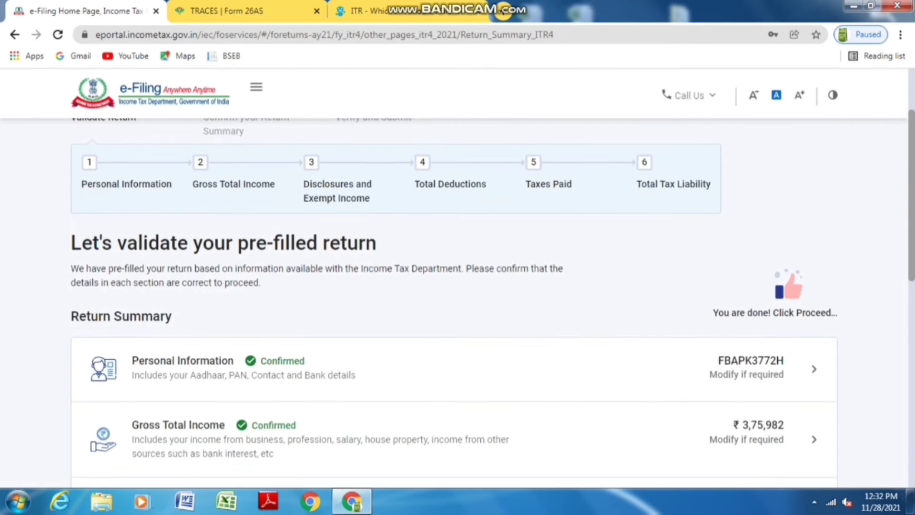
Proceed from the validated Return Summary past the ₹0 tax summary to Preview Return
click(793, 358)
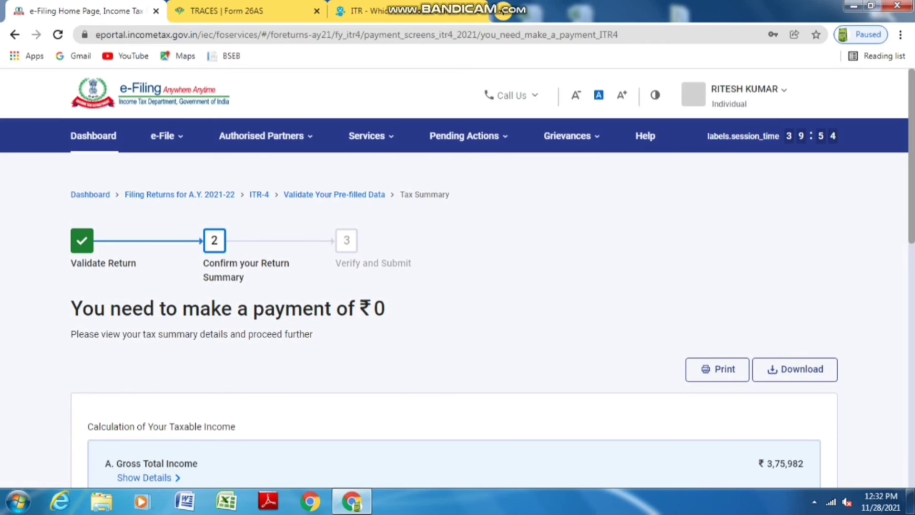
scroll(458, 286, down, 10)
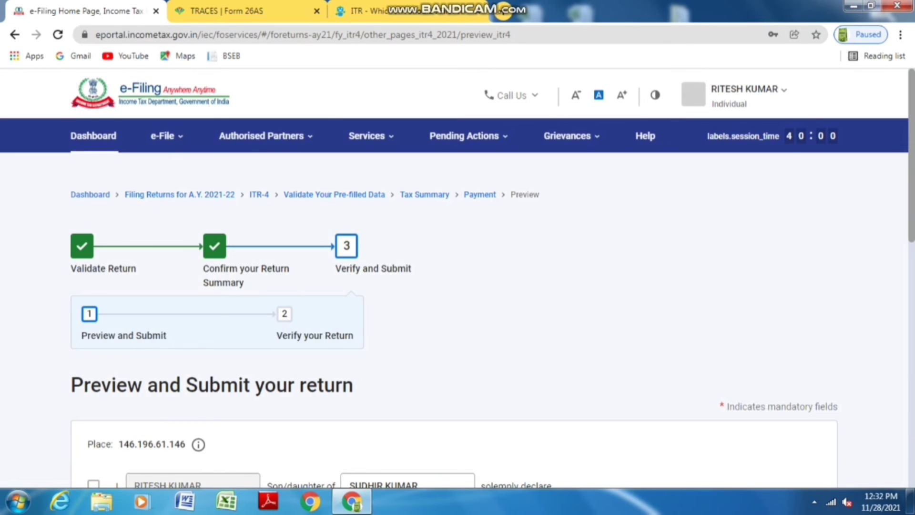
Agree to the self-declaration and submit the ITR-4 return
scroll(458, 286, down, 3)
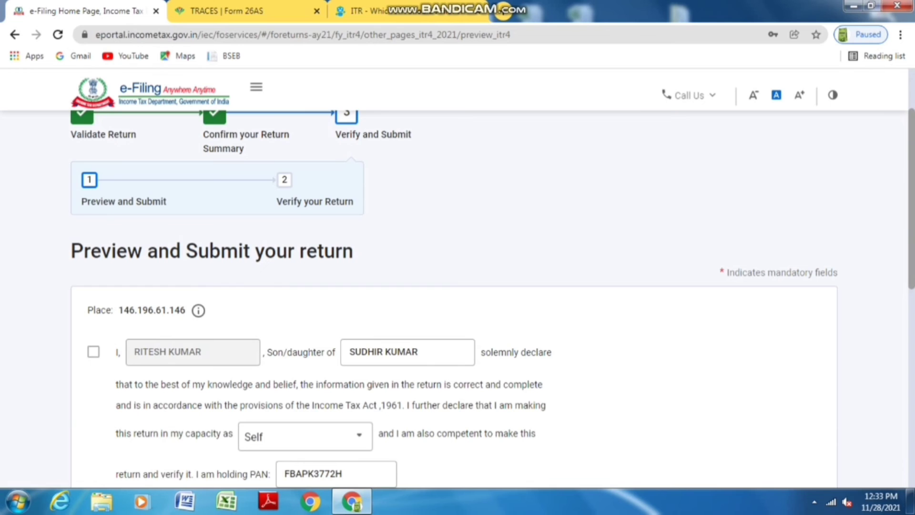
click(93, 352)
click(94, 352)
scroll(457, 300, down, 1)
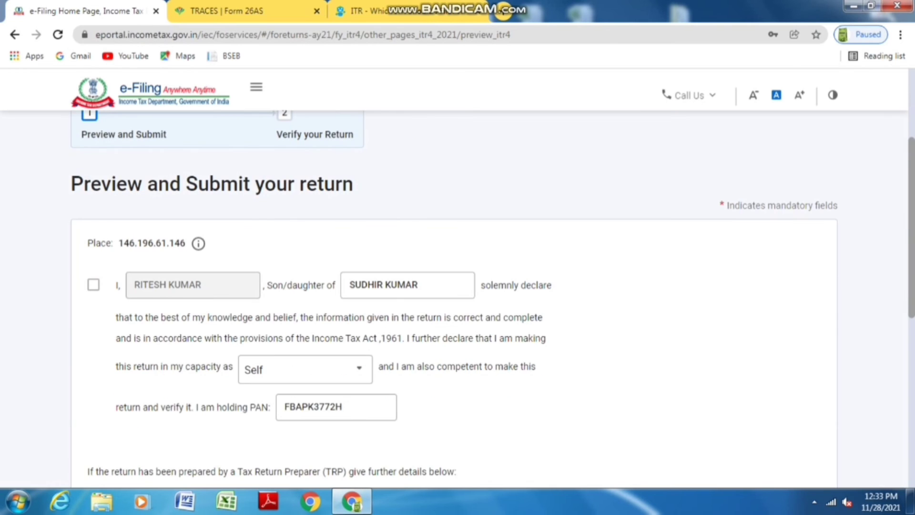
click(93, 284)
scroll(457, 300, down, 5)
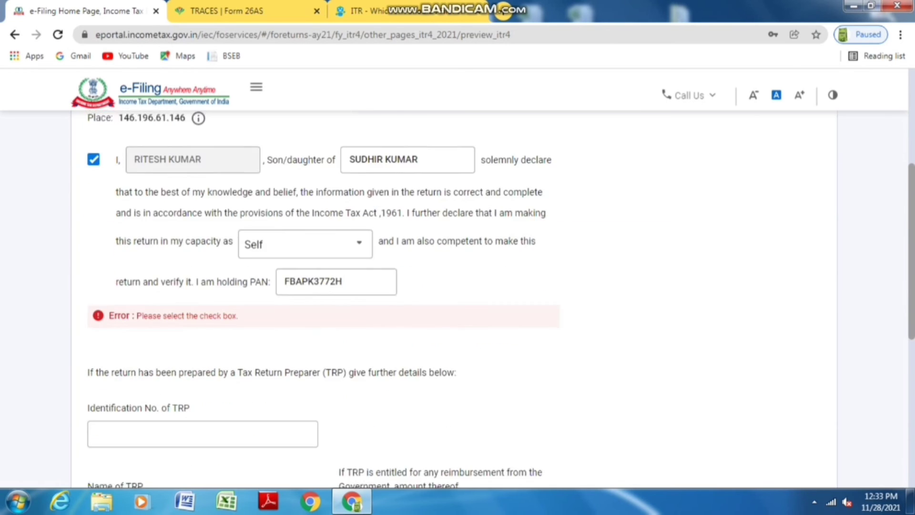
click(774, 452)
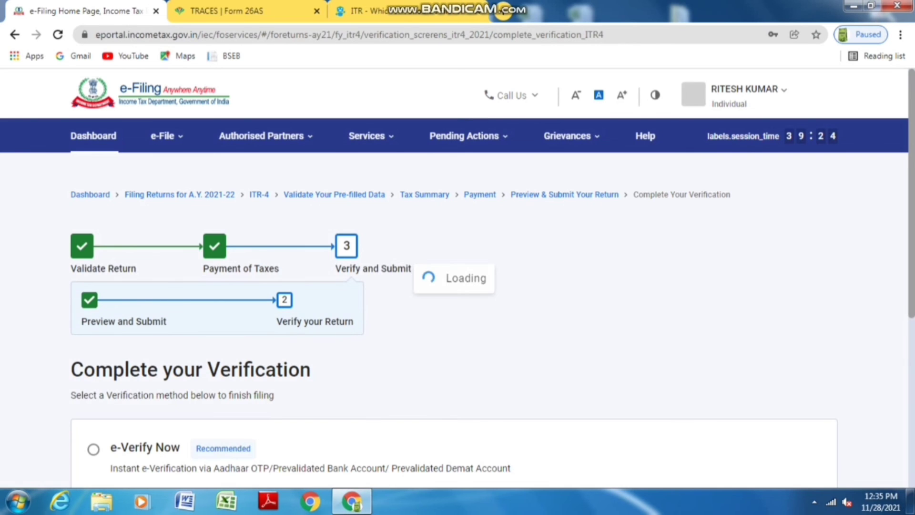
Choose e-Verify Now and continue to the verification options
scroll(454, 305, down, 3)
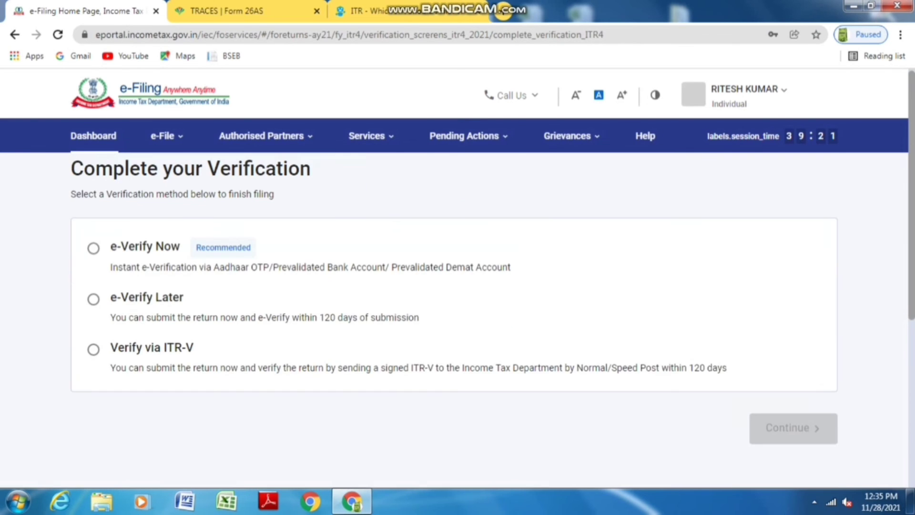
click(94, 248)
click(793, 429)
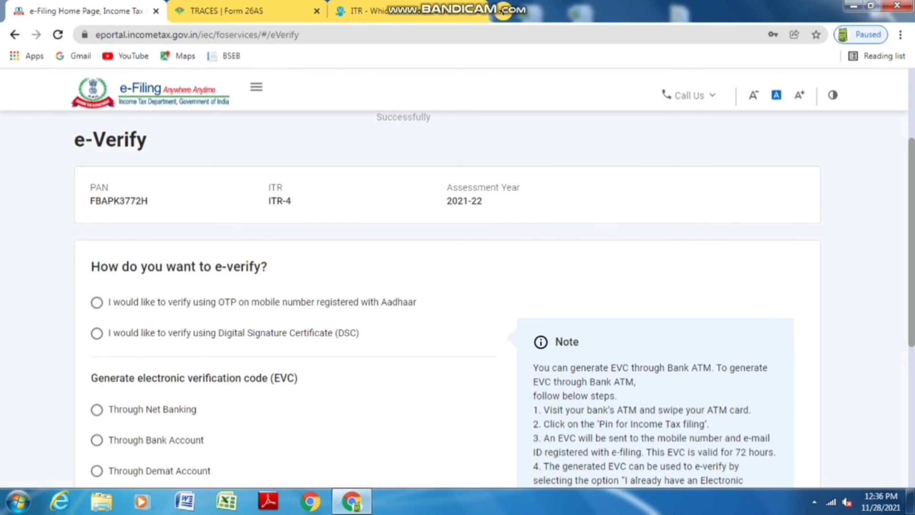
Select verification by OTP on the Aadhaar-registered mobile number
scroll(447, 300, down, 1)
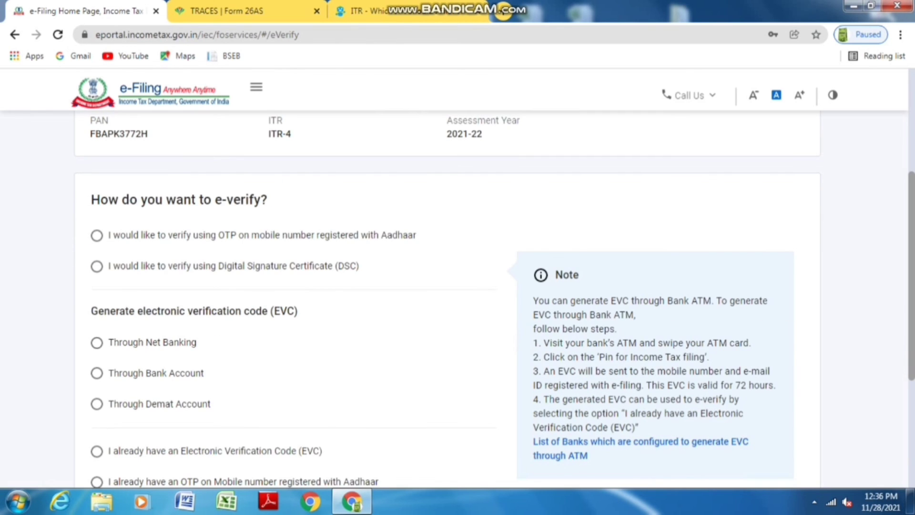
scroll(447, 300, down, 1)
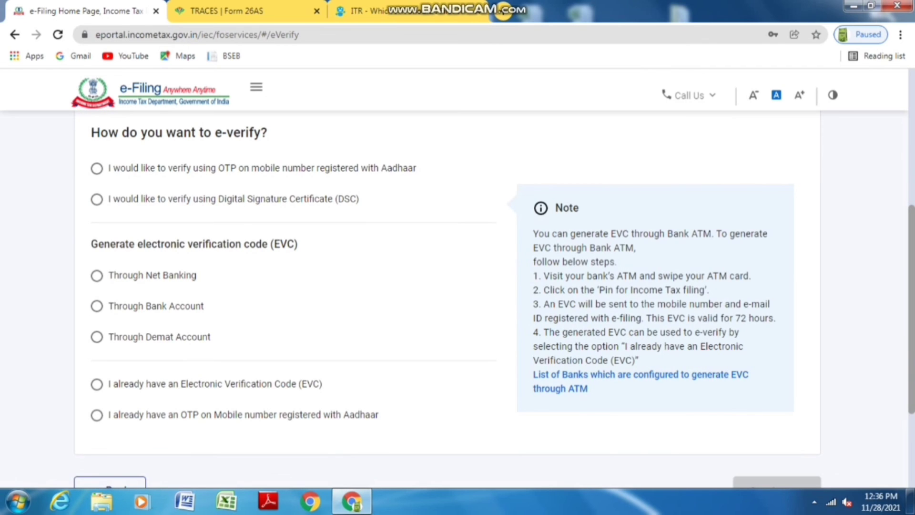
scroll(447, 300, up, 1)
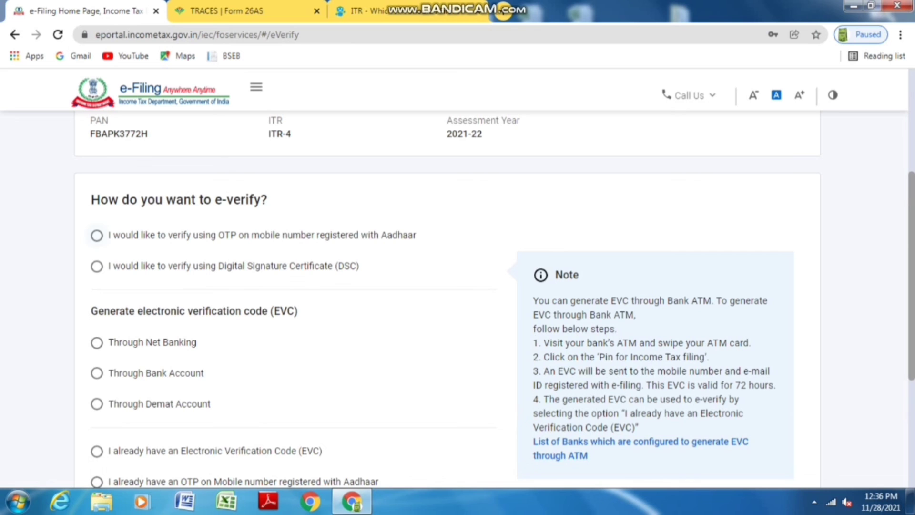
click(97, 235)
scroll(97, 235, down, 3)
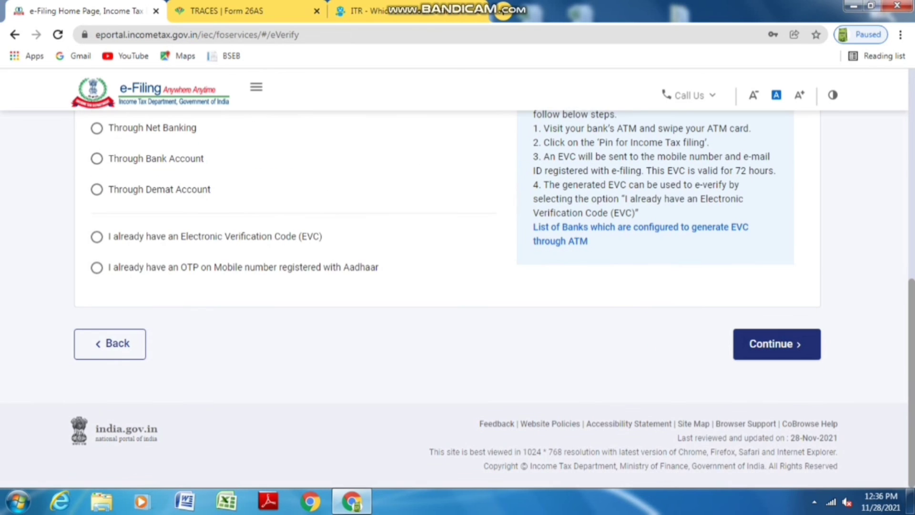
Consent to Aadhaar validation and generate the Aadhaar OTP, retrying after the first attempt fails
click(776, 344)
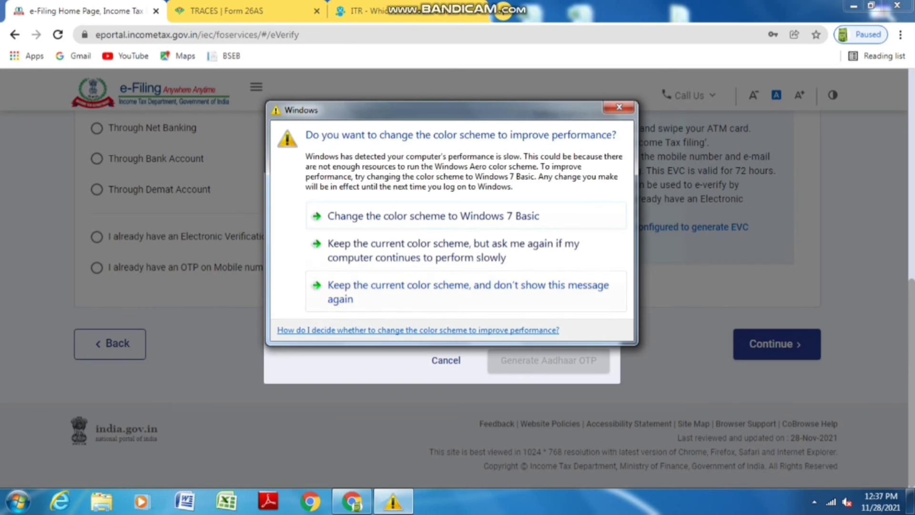
click(291, 314)
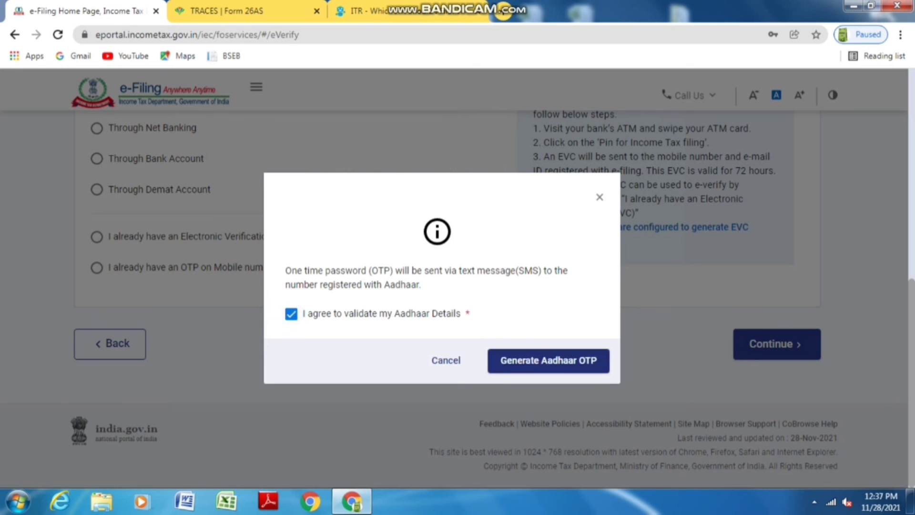
click(548, 360)
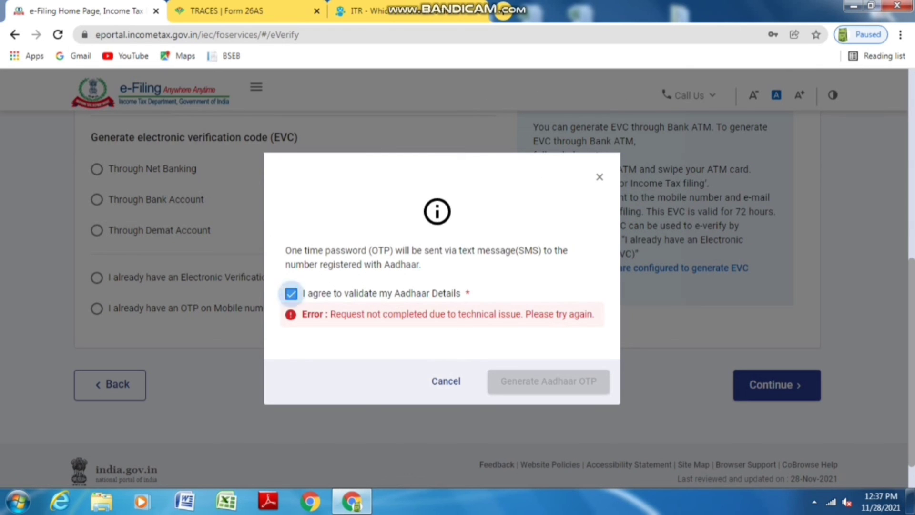
click(291, 293)
click(291, 293)
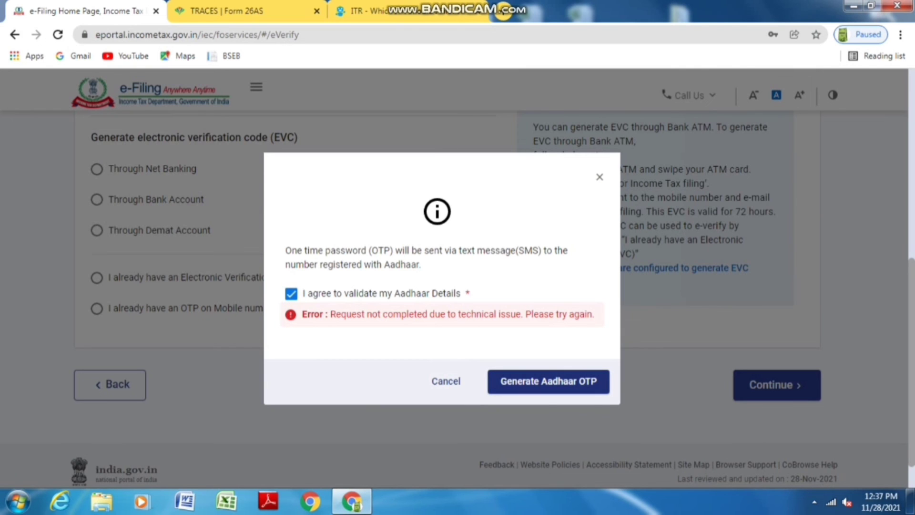
click(548, 381)
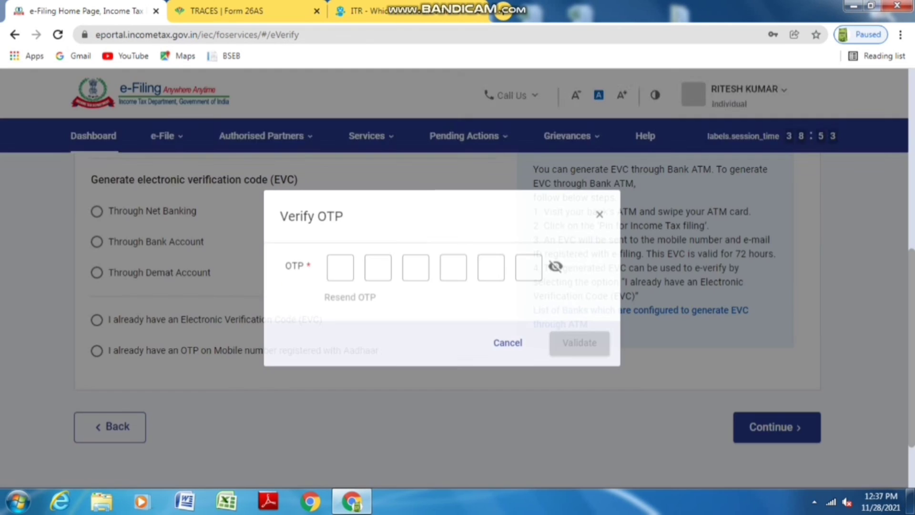